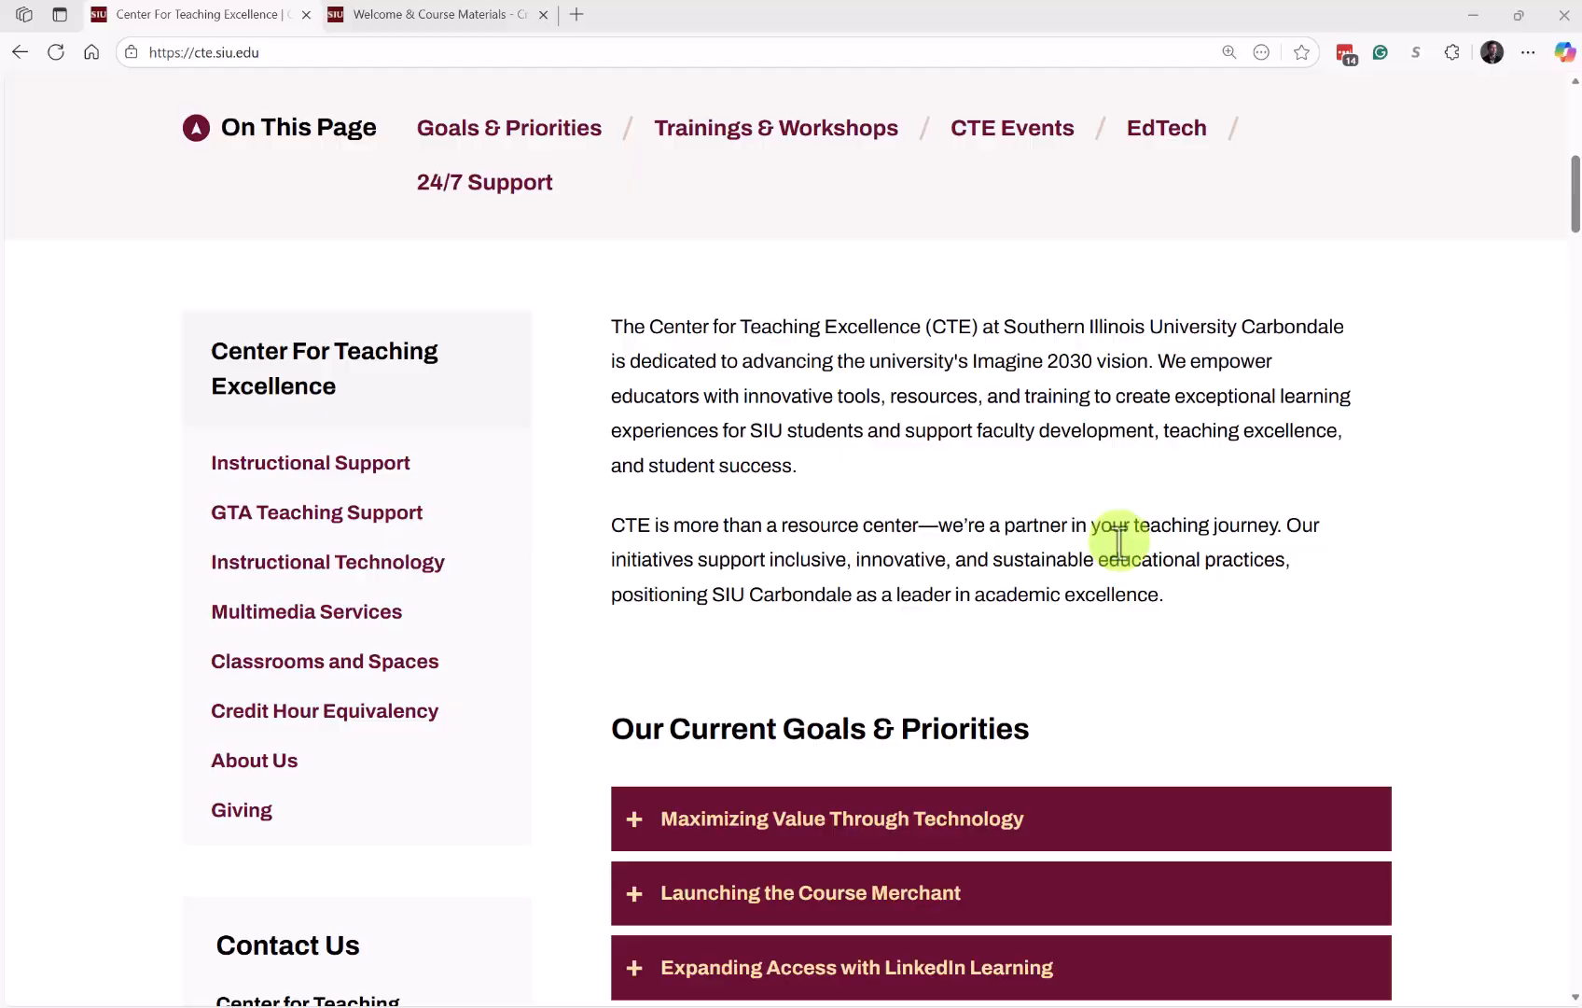
Step: Open the Instructional Support page of the Center for Teaching Excellence site and look through its Class Preparation resources
click(365, 462)
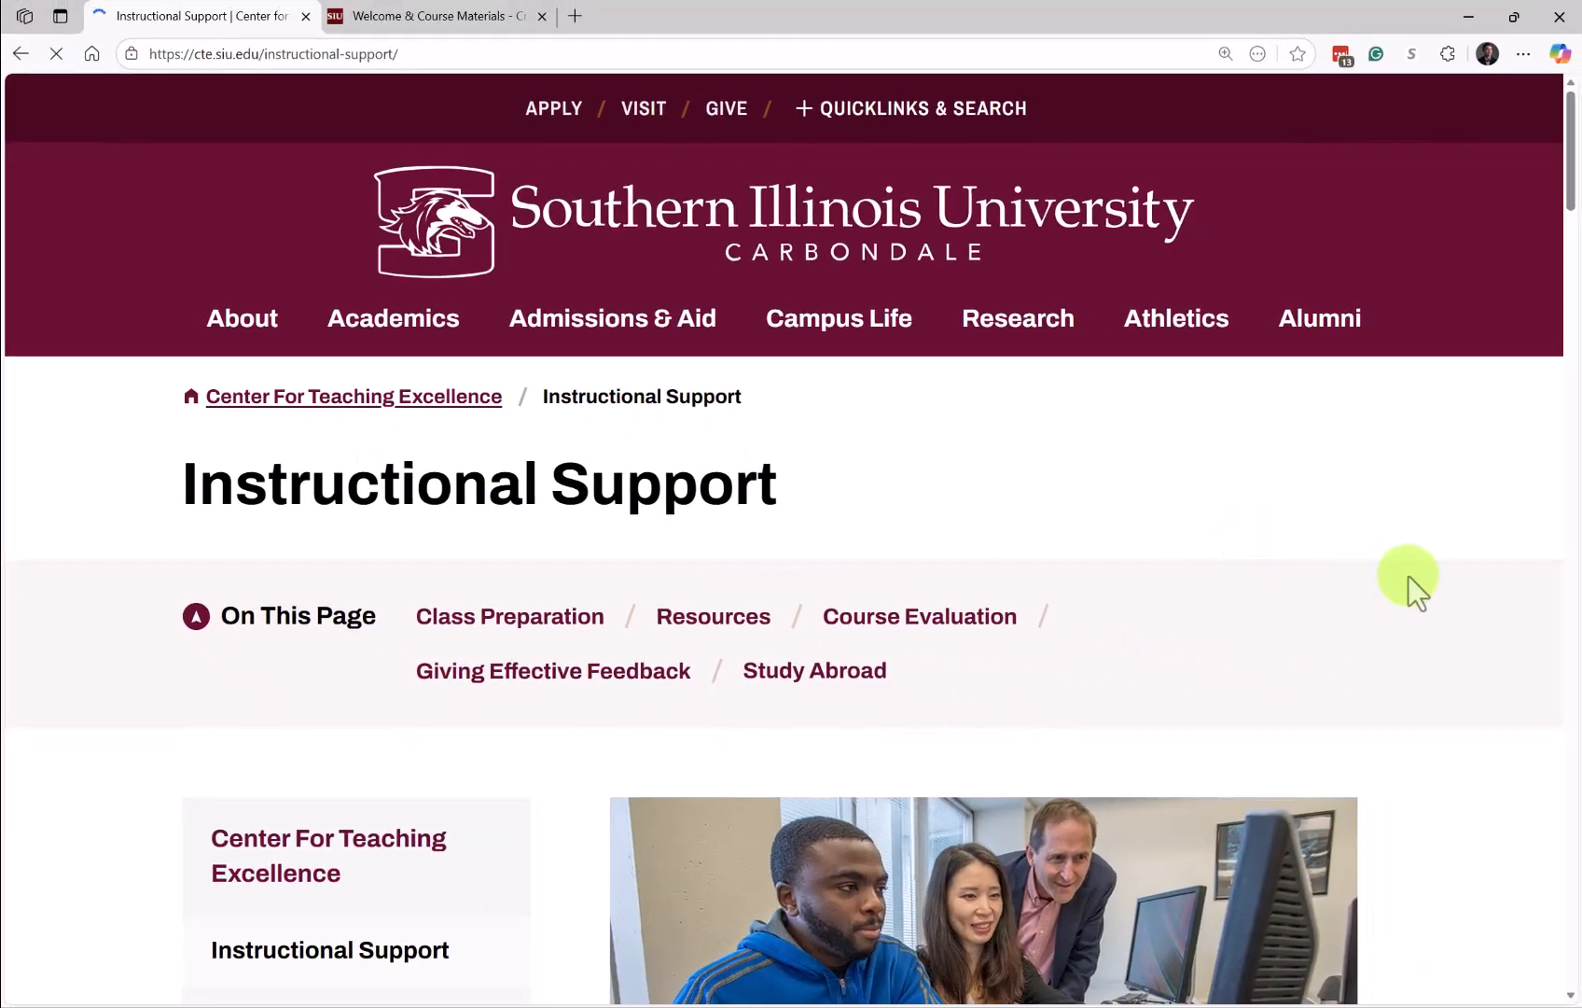
scroll(1433, 581, down, 10)
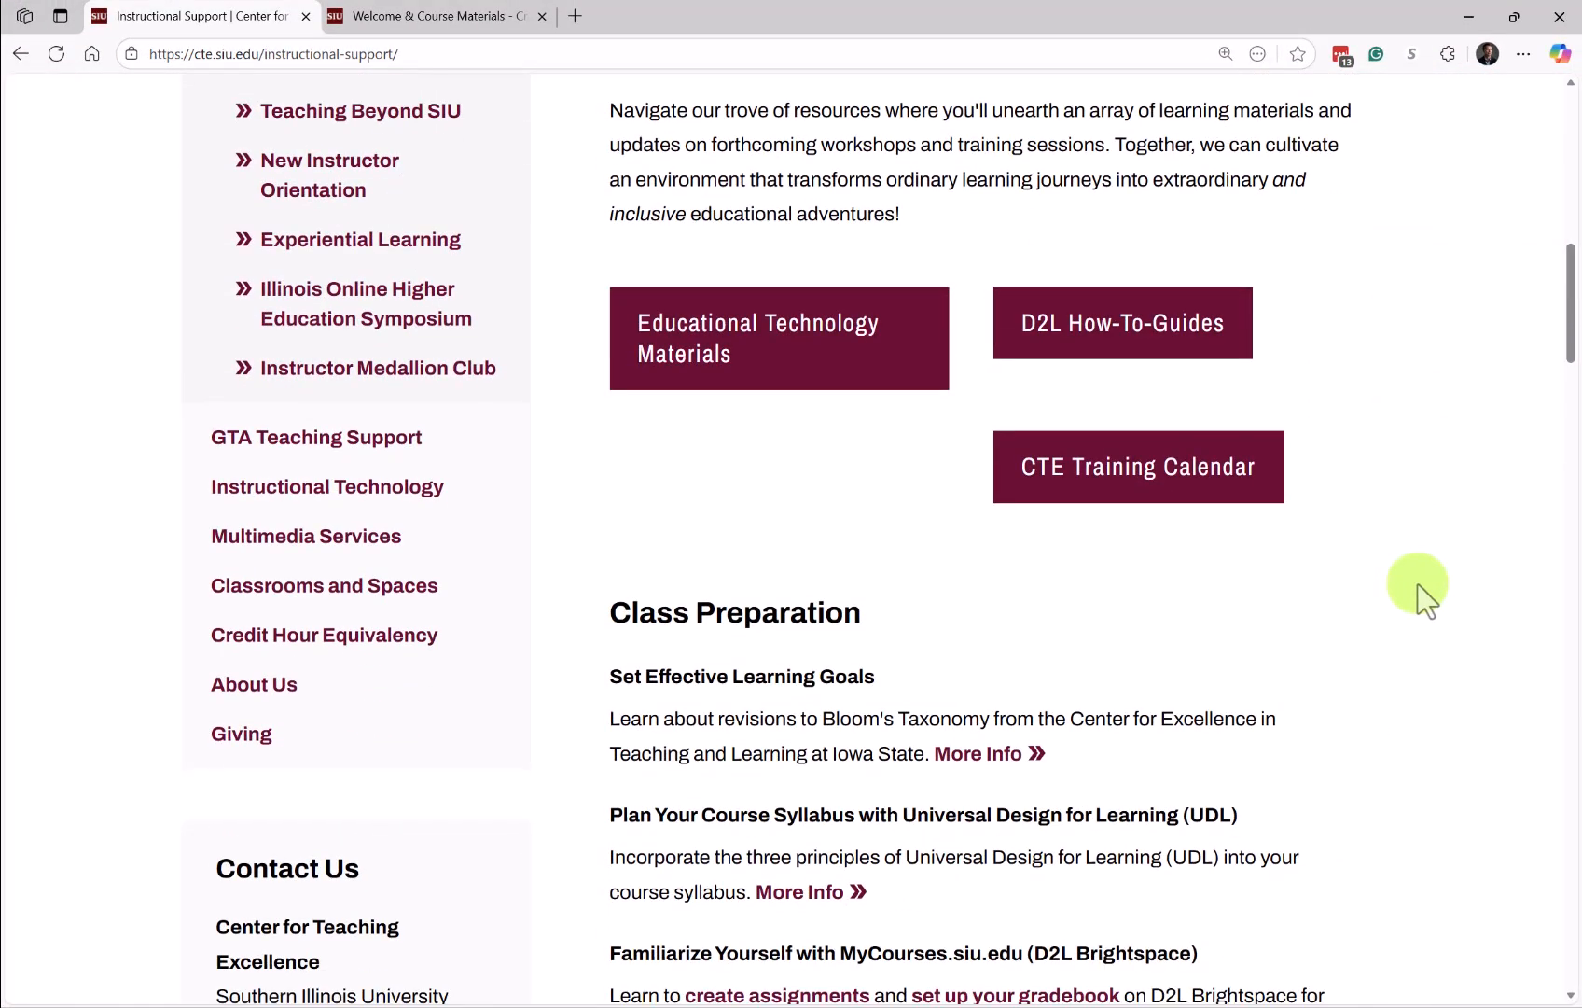
scroll(1416, 583, down, 3)
scroll(1419, 588, down, 1)
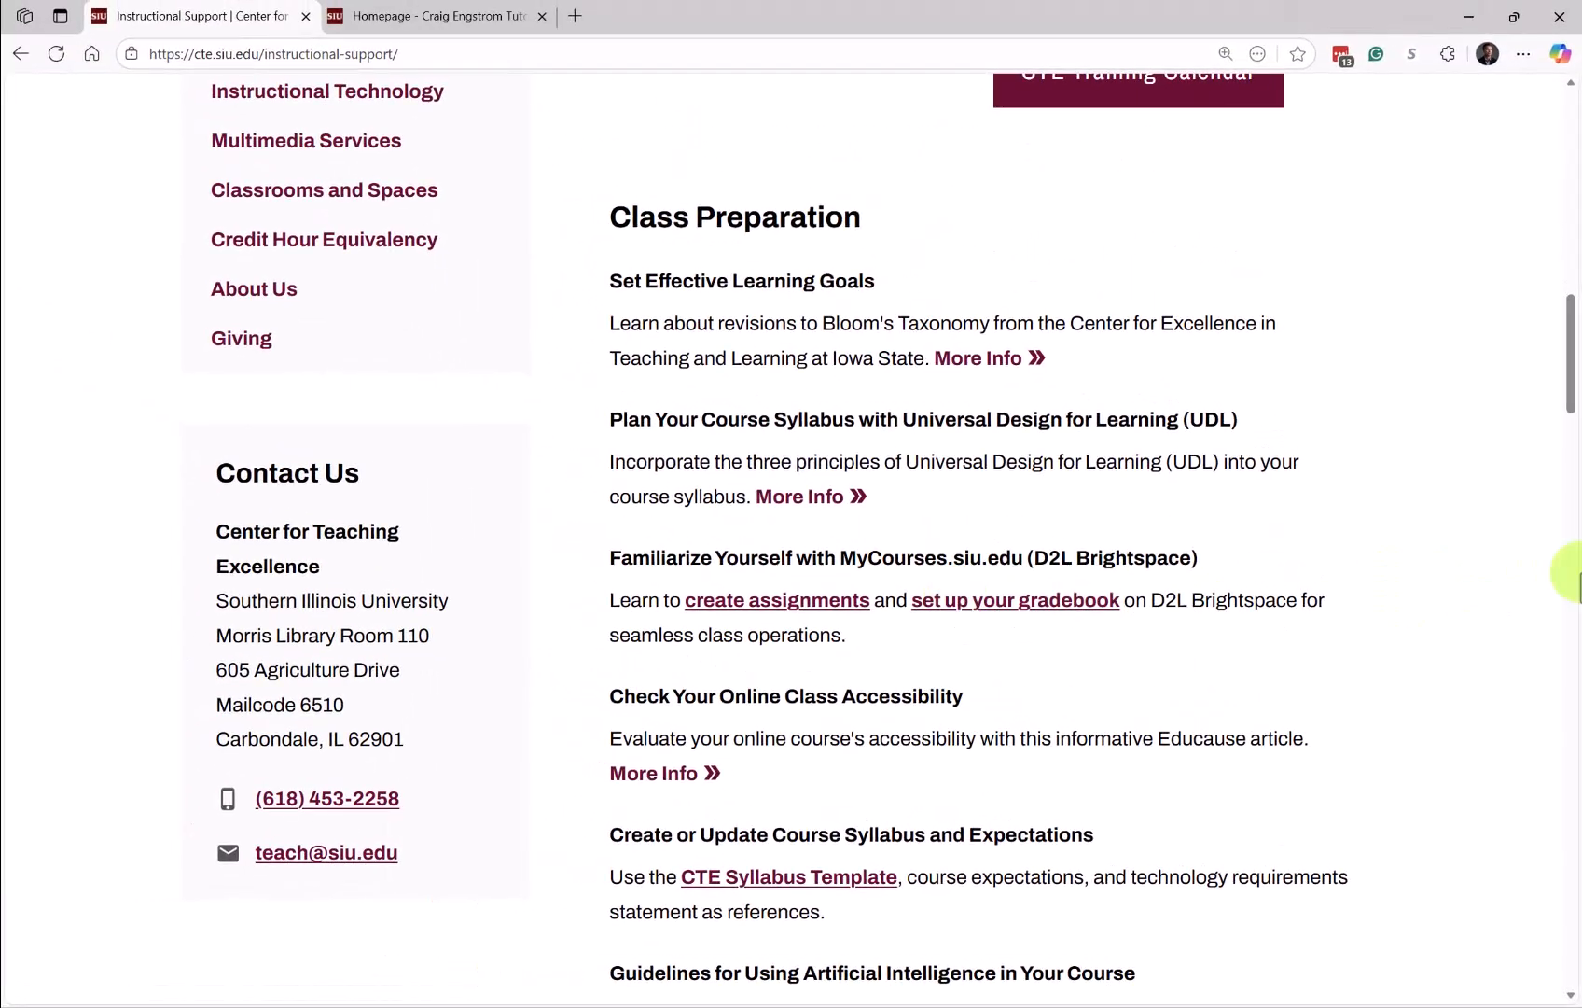
Step: Switch to the open course site in MyCourses and open its Course Administration page
click(457, 16)
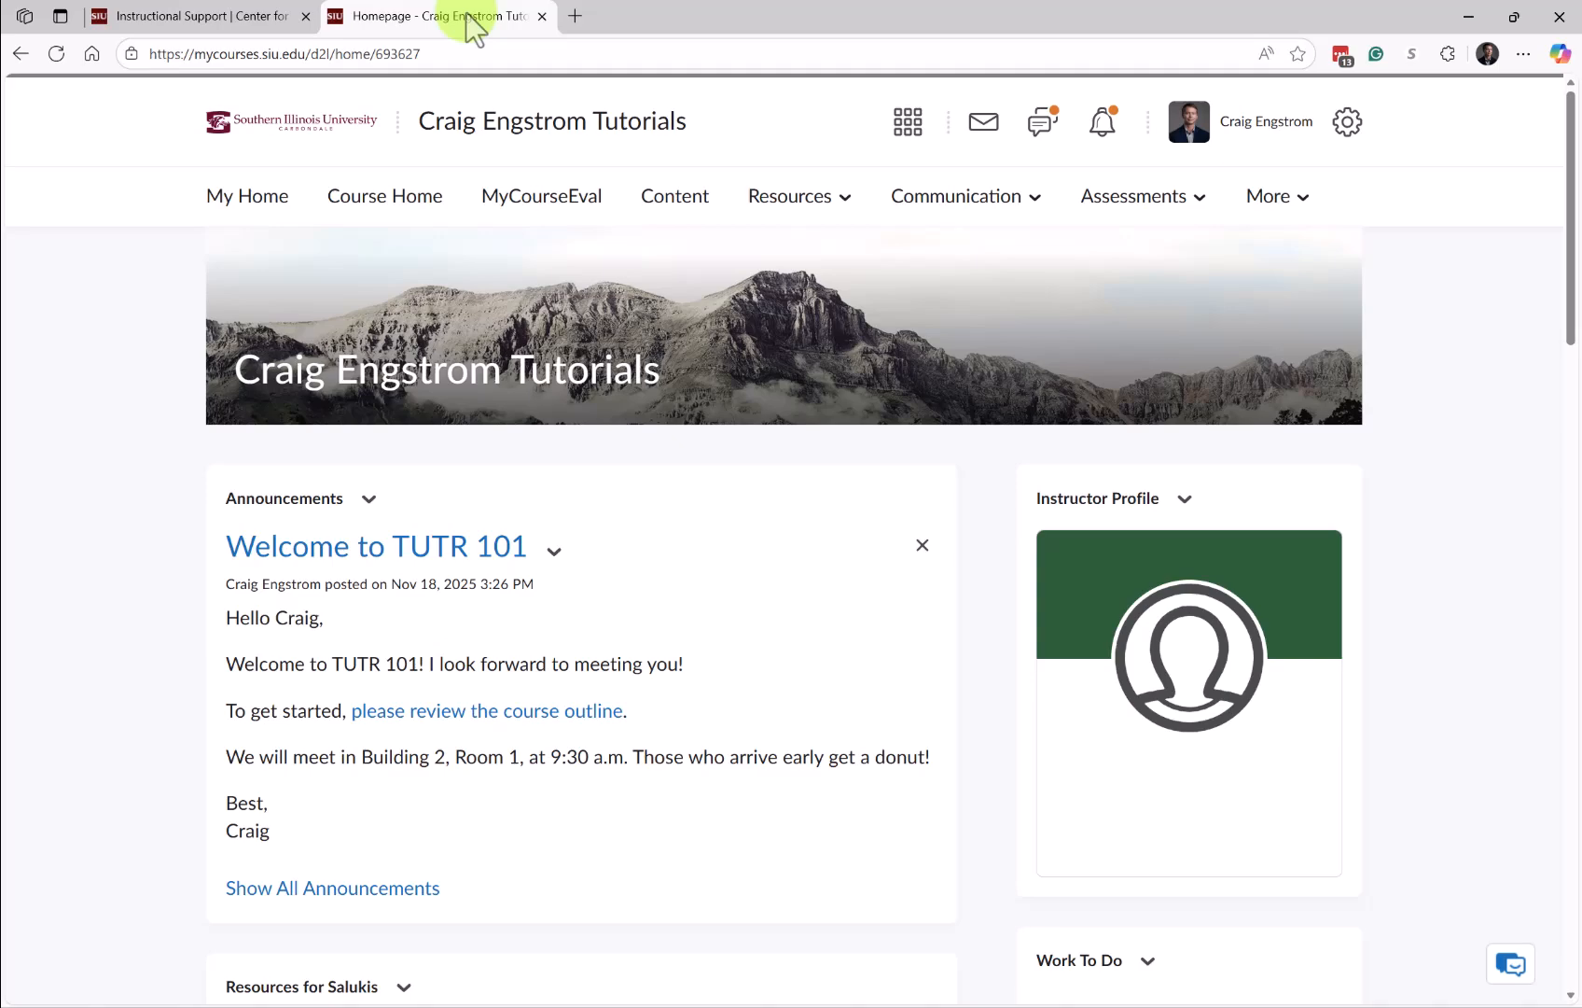
click(1184, 200)
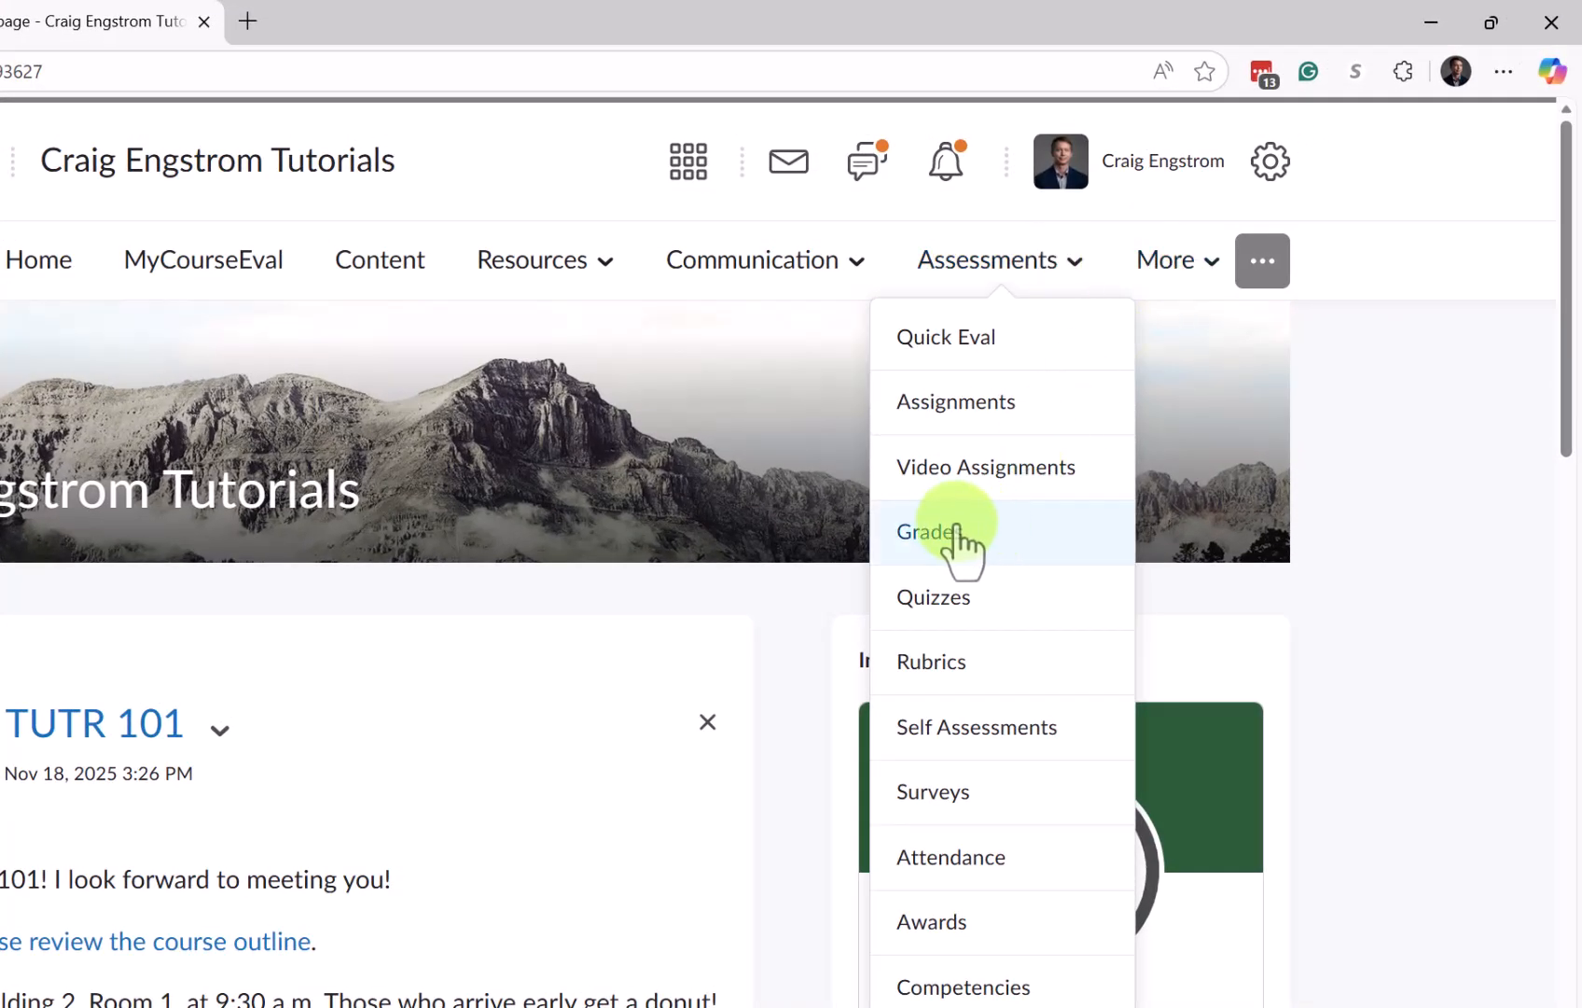
click(1183, 266)
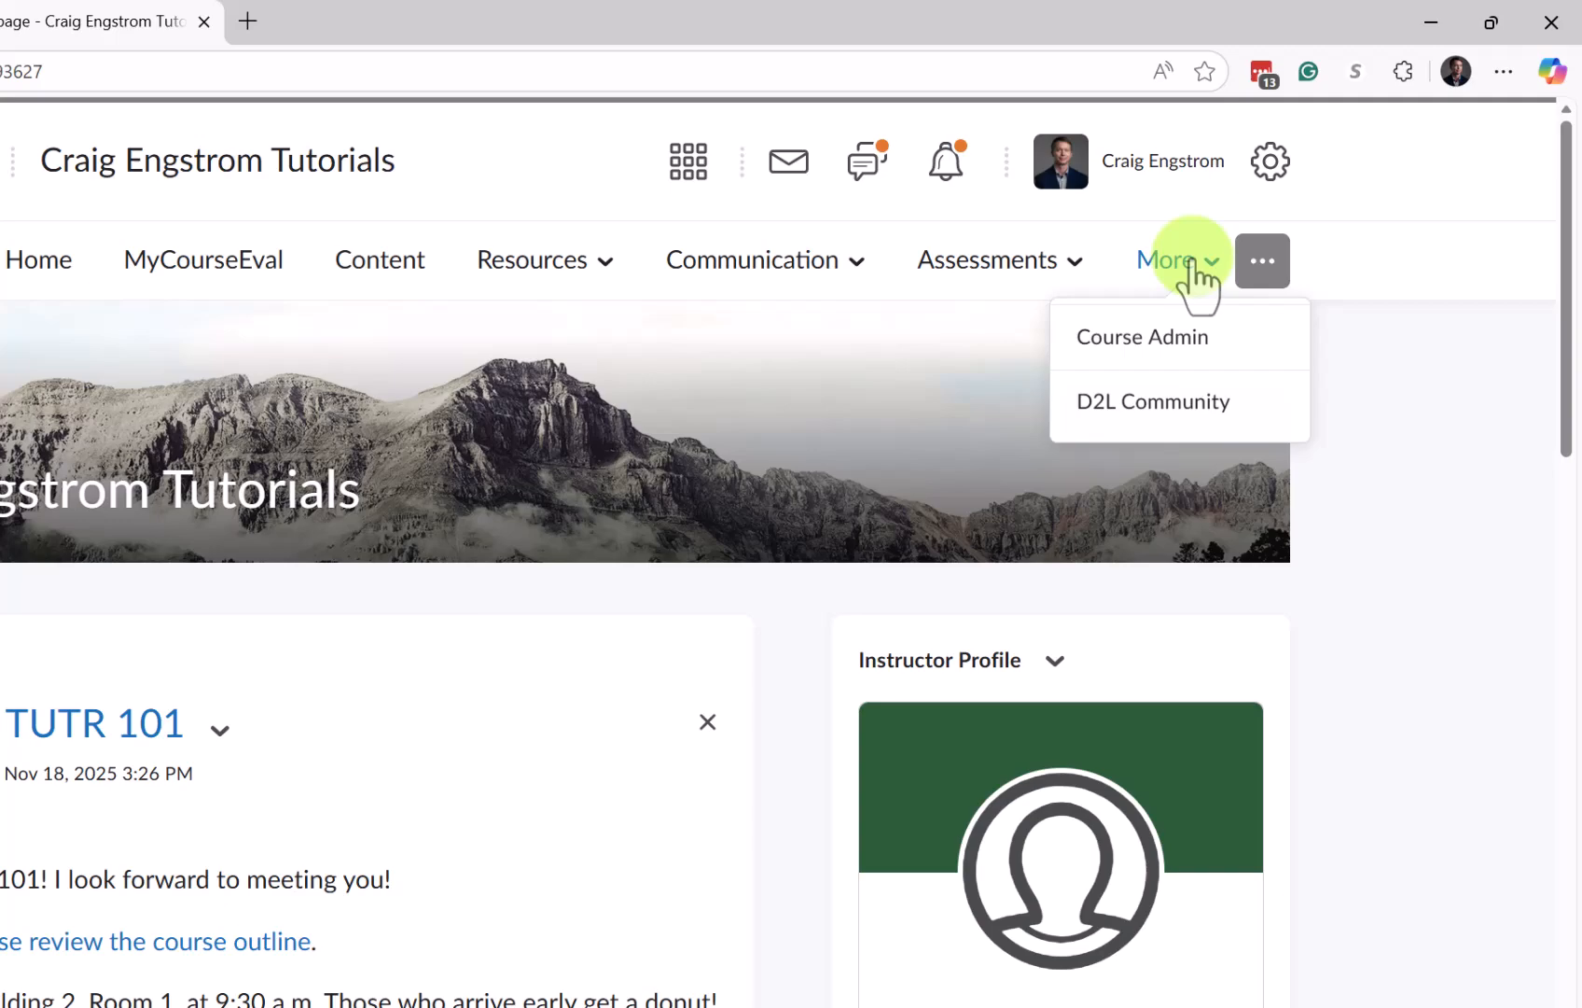
click(1162, 340)
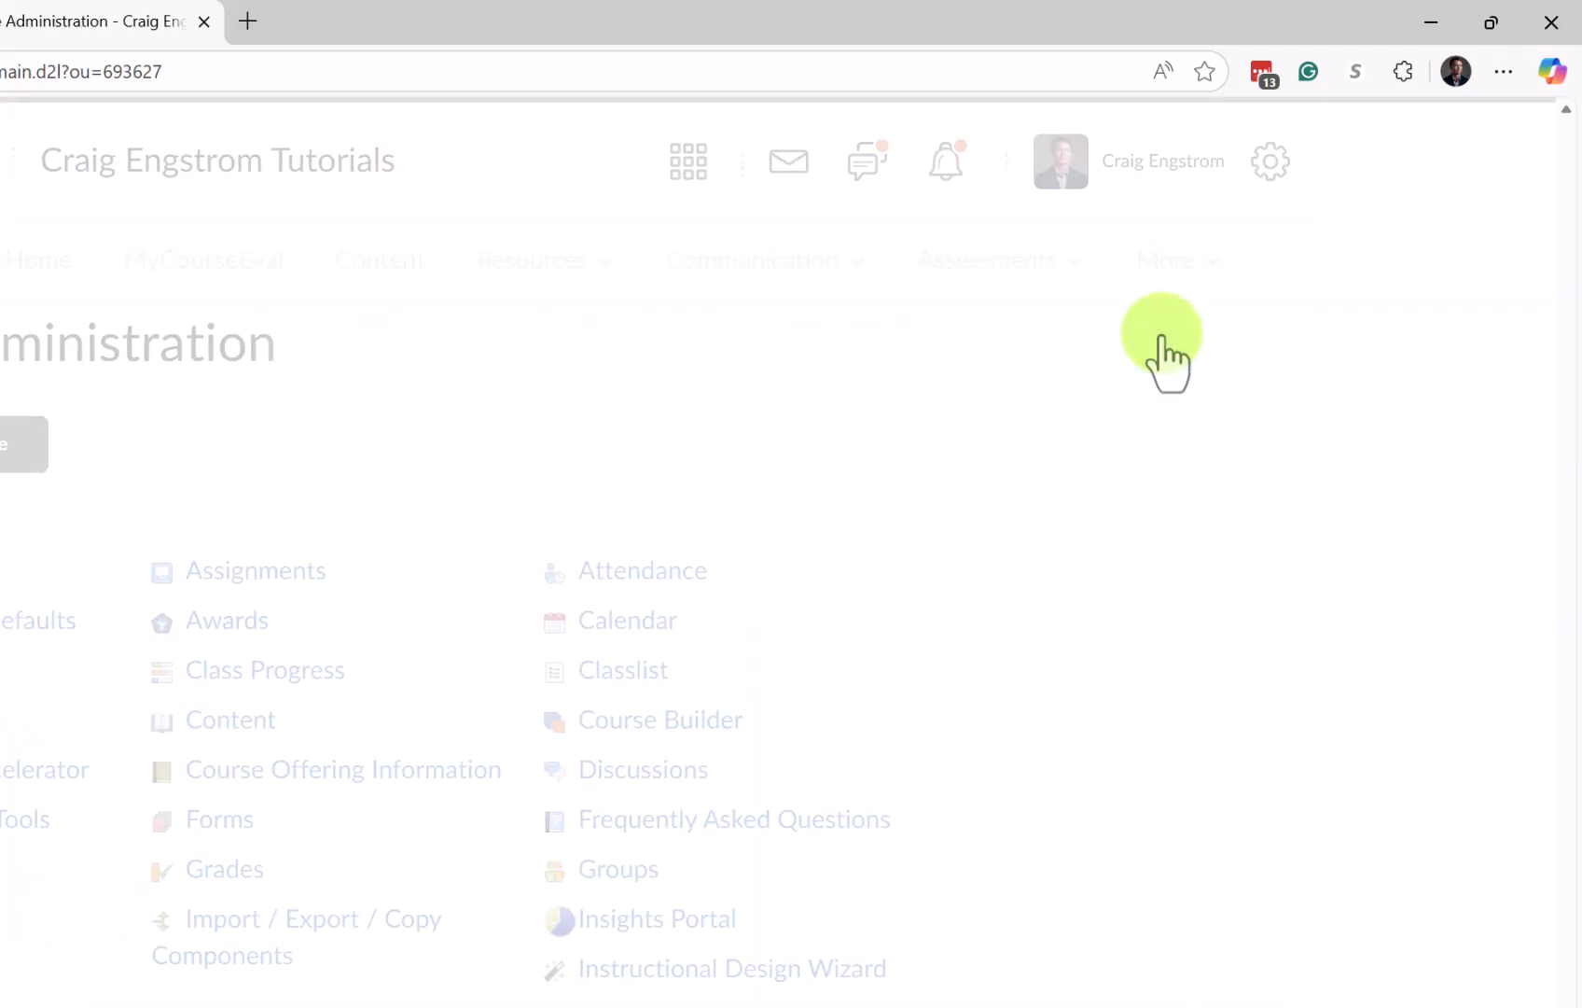
Step: View the course administration tools grouped by category and return the list to name order
click(266, 347)
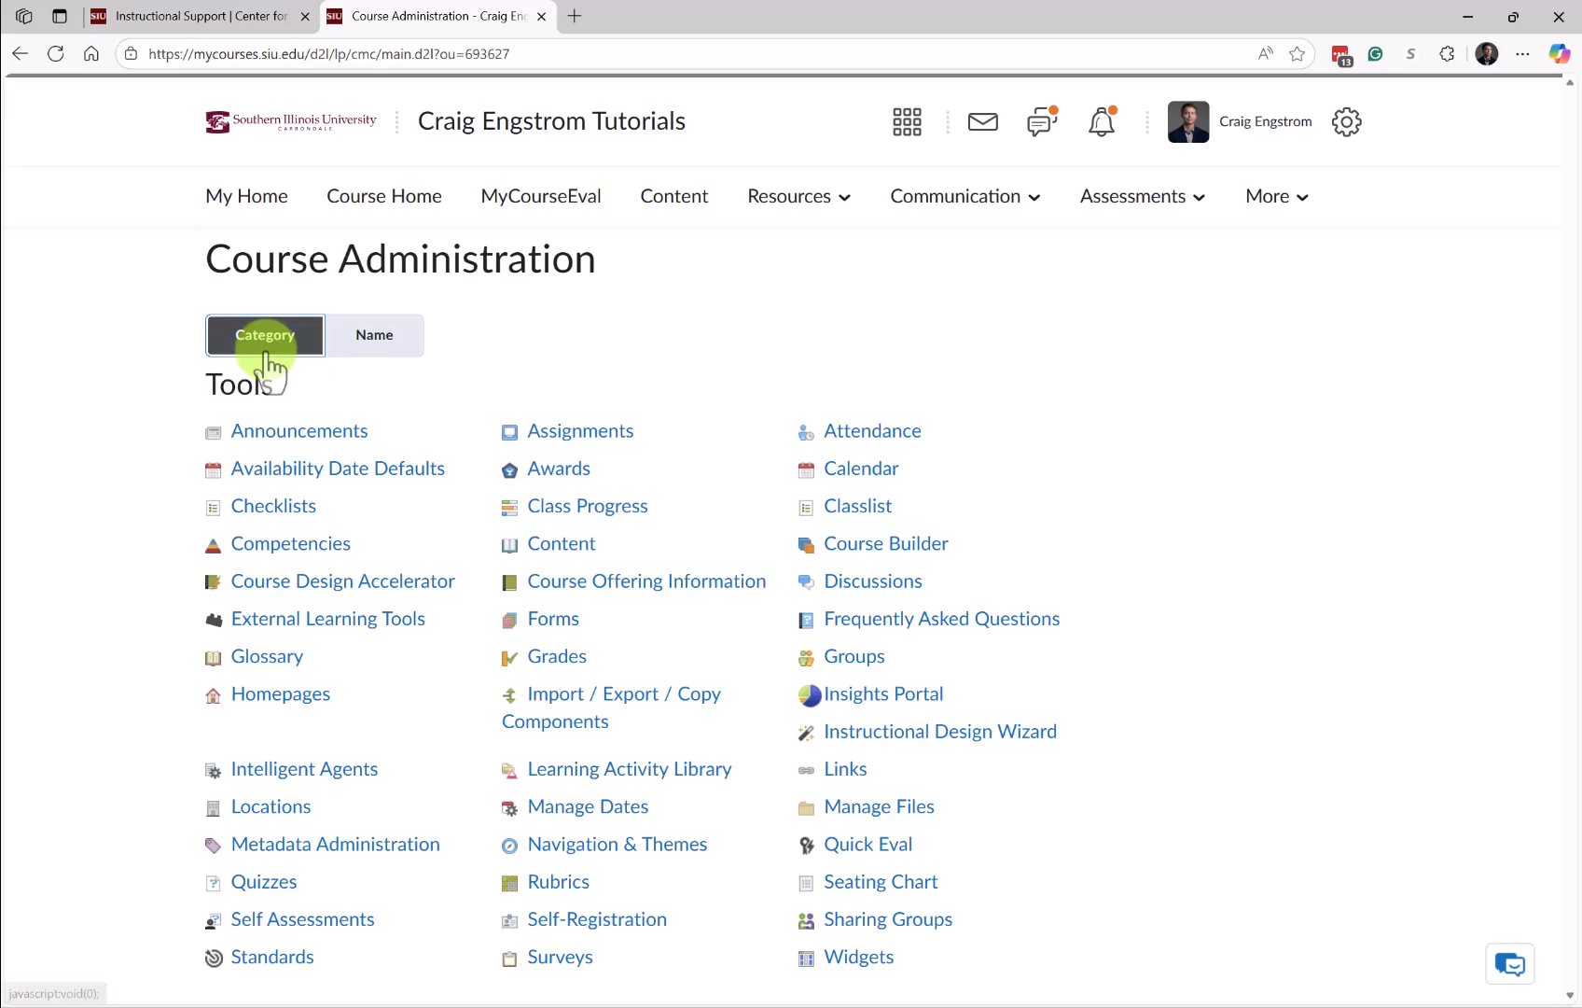
scroll(973, 541, down, 3)
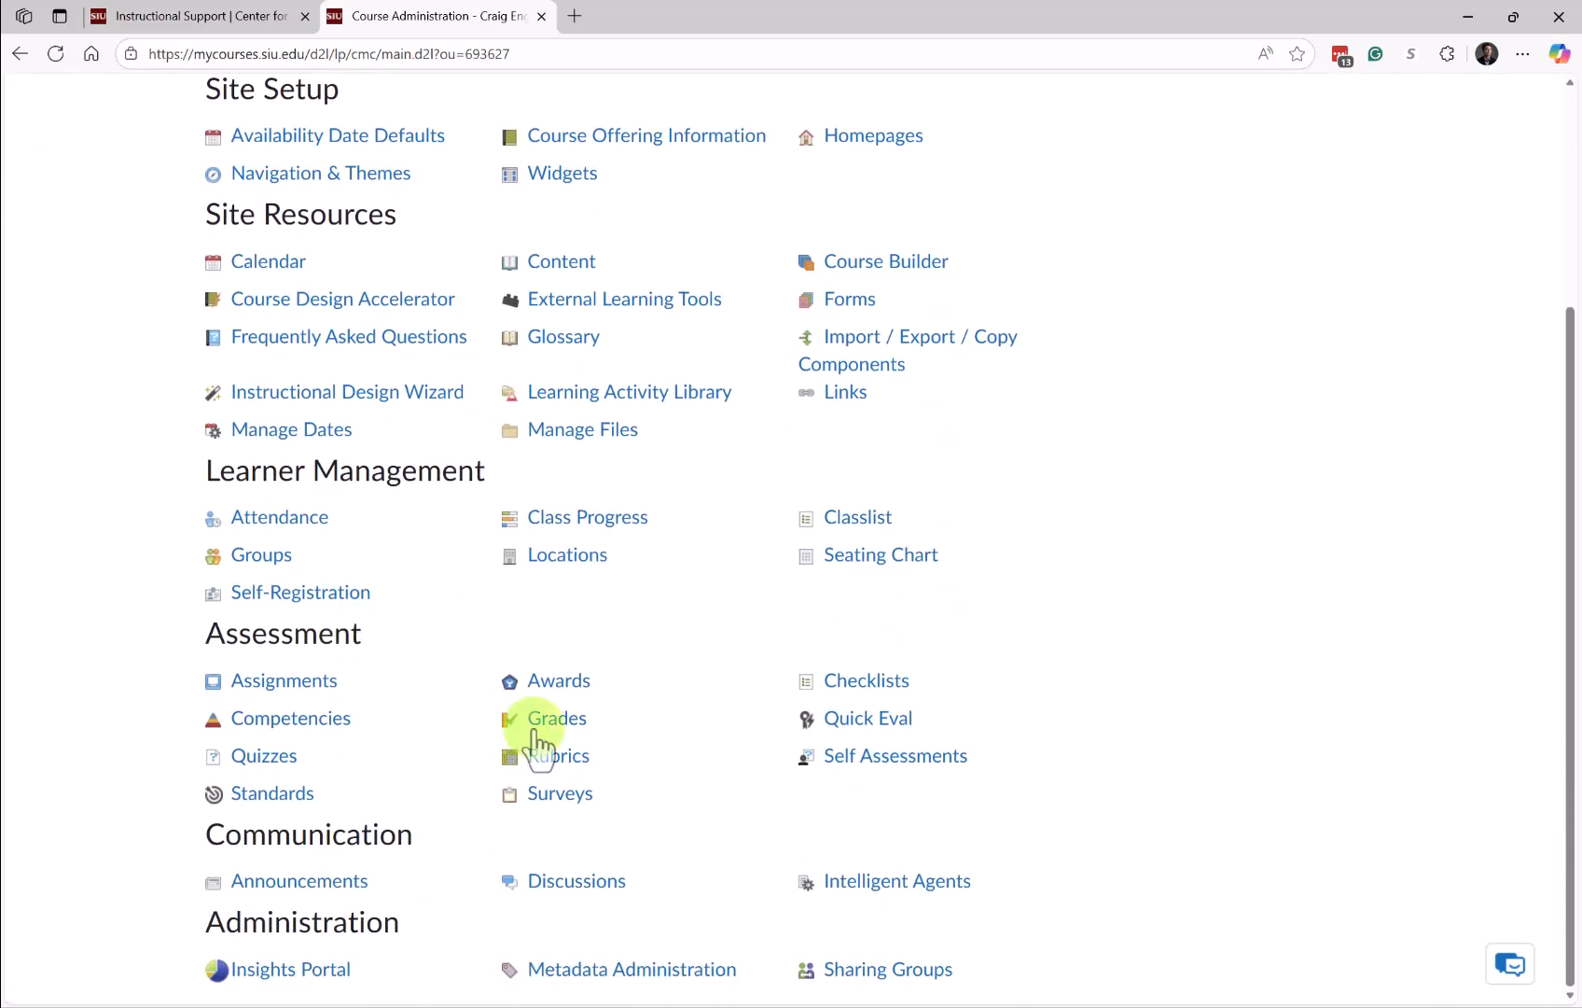
scroll(588, 698, up, 5)
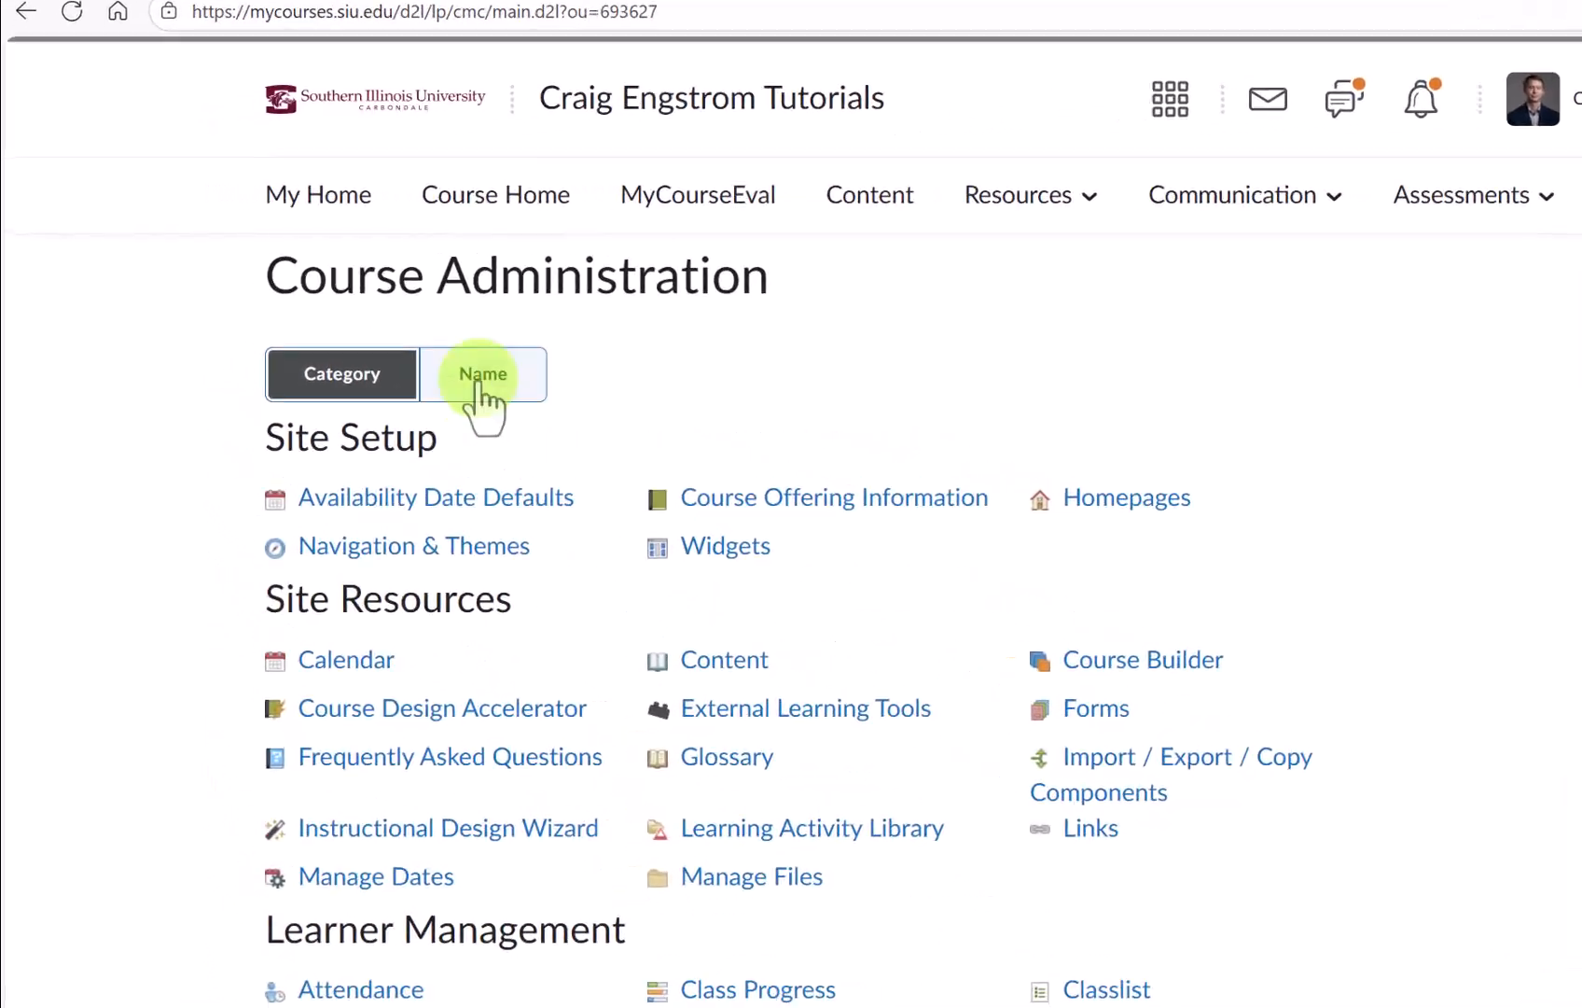
click(381, 340)
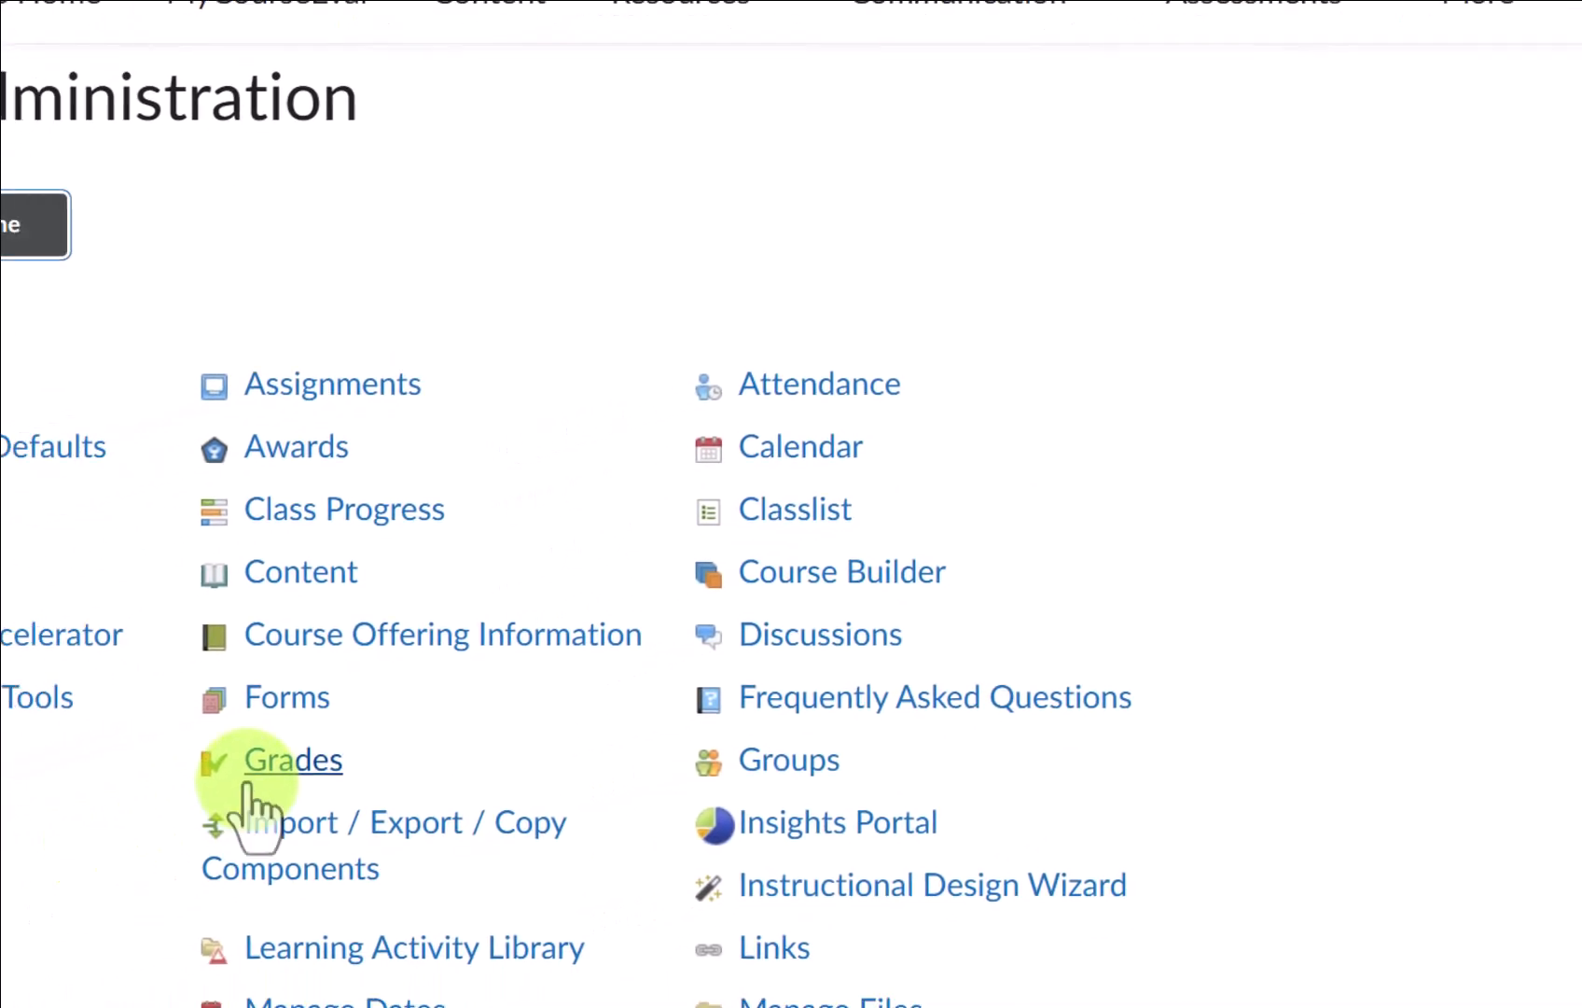
Step: Open the Grades Setup Wizard, review the current grade book settings and start the wizard
click(887, 571)
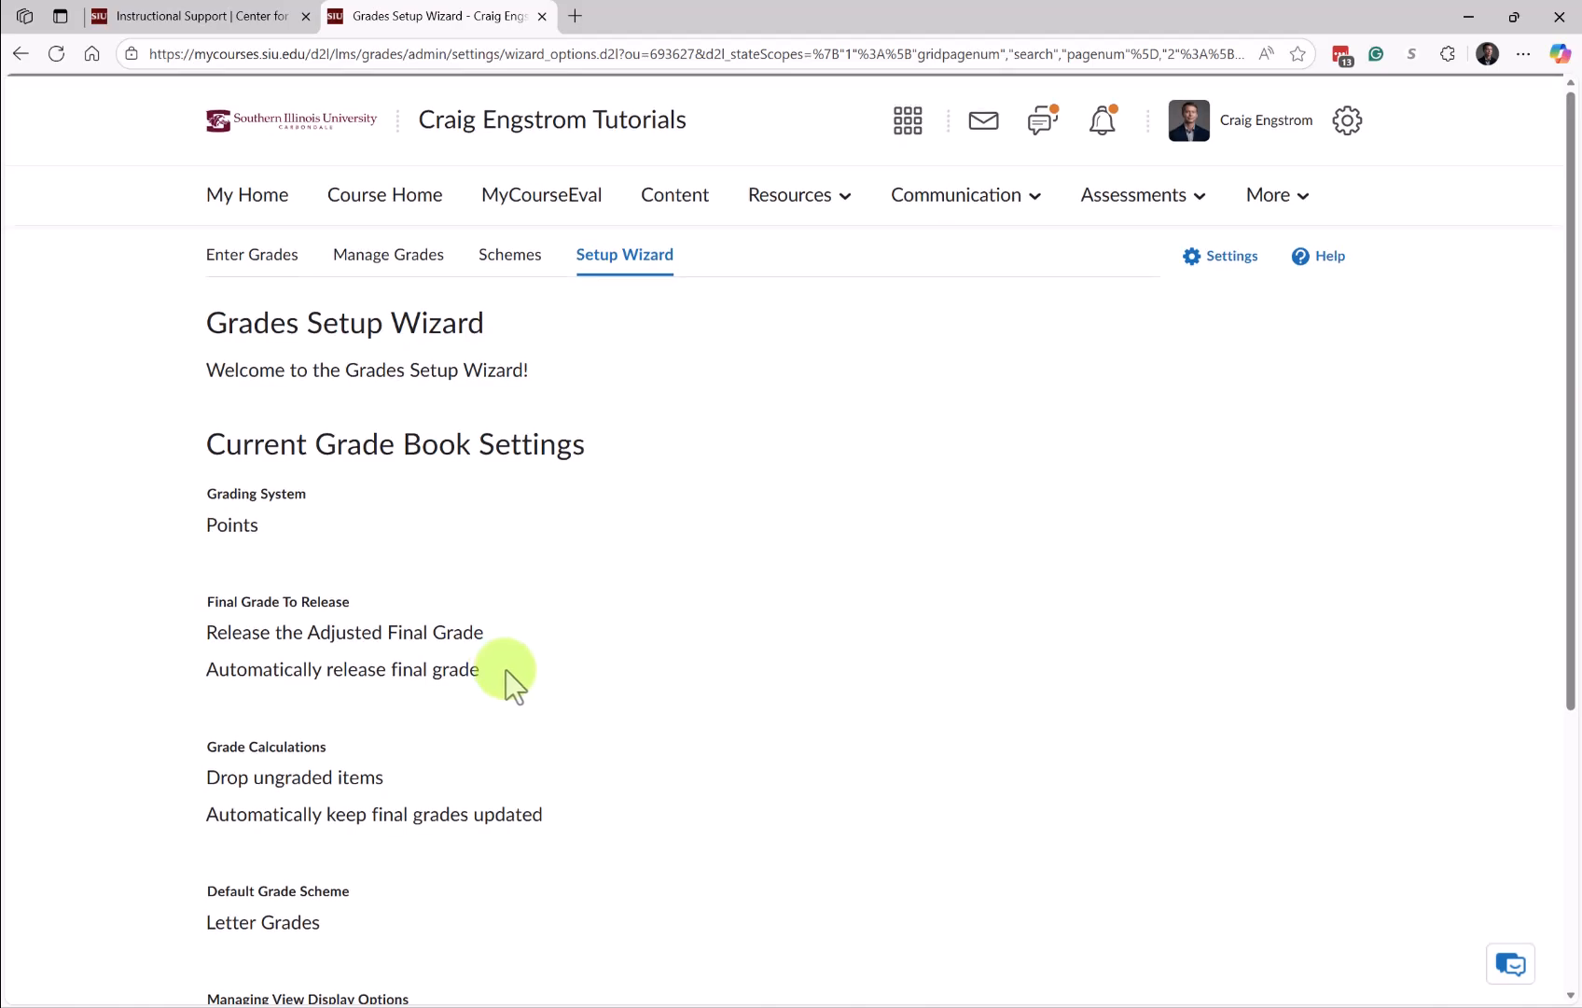
scroll(506, 669, down, 5)
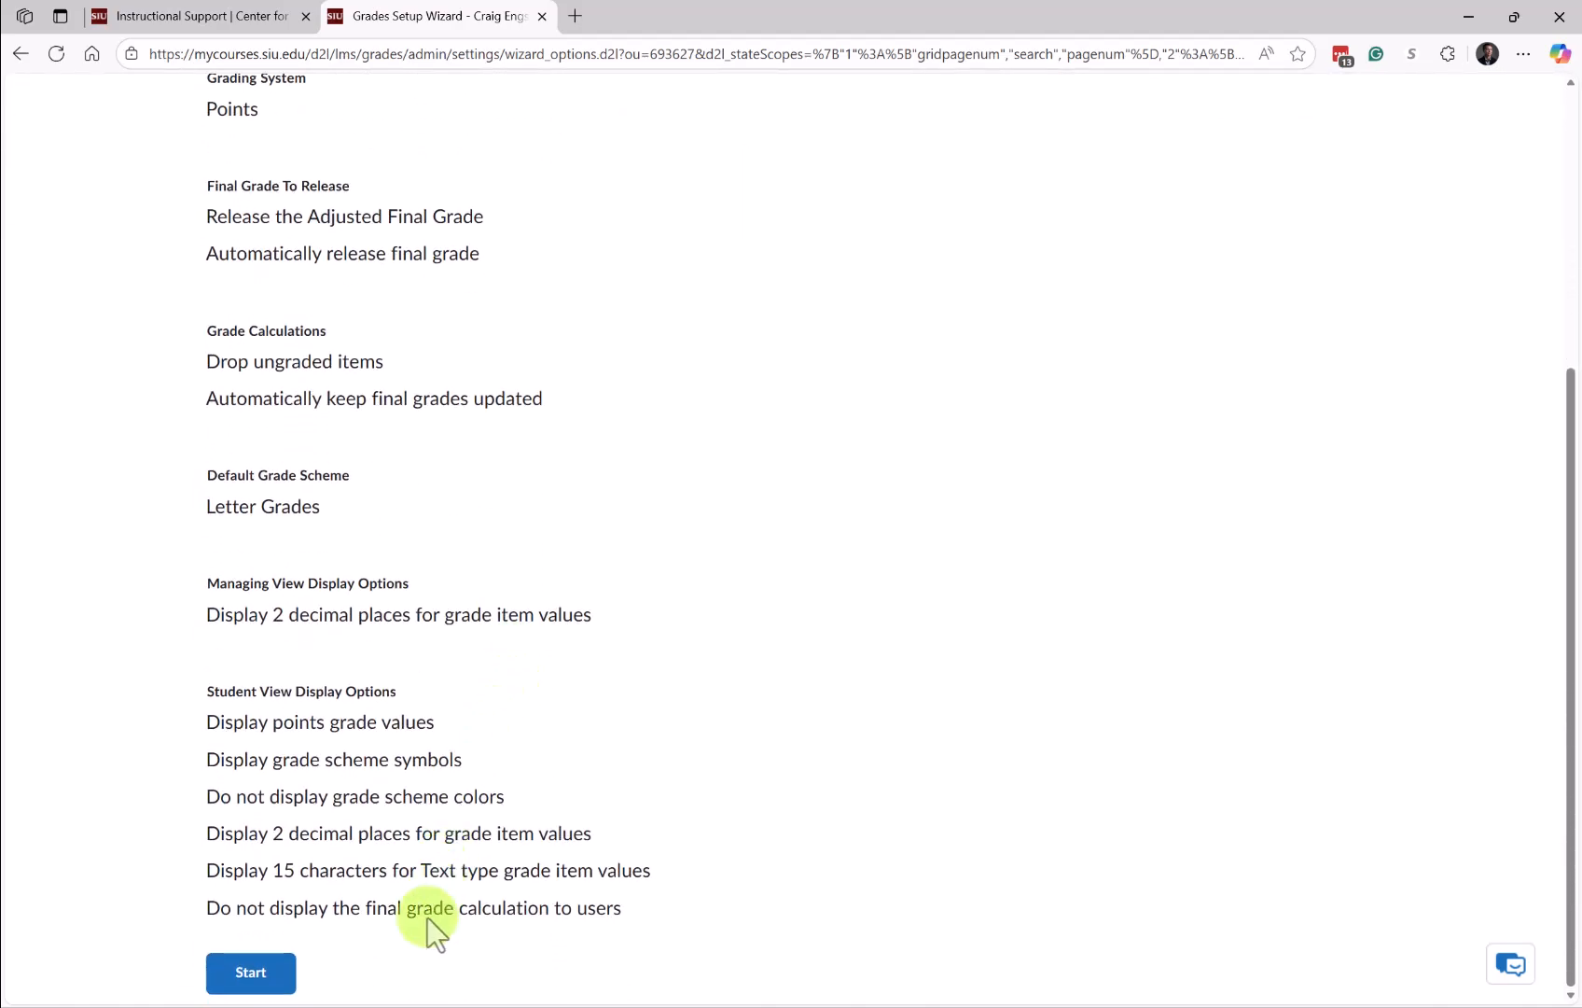
click(252, 973)
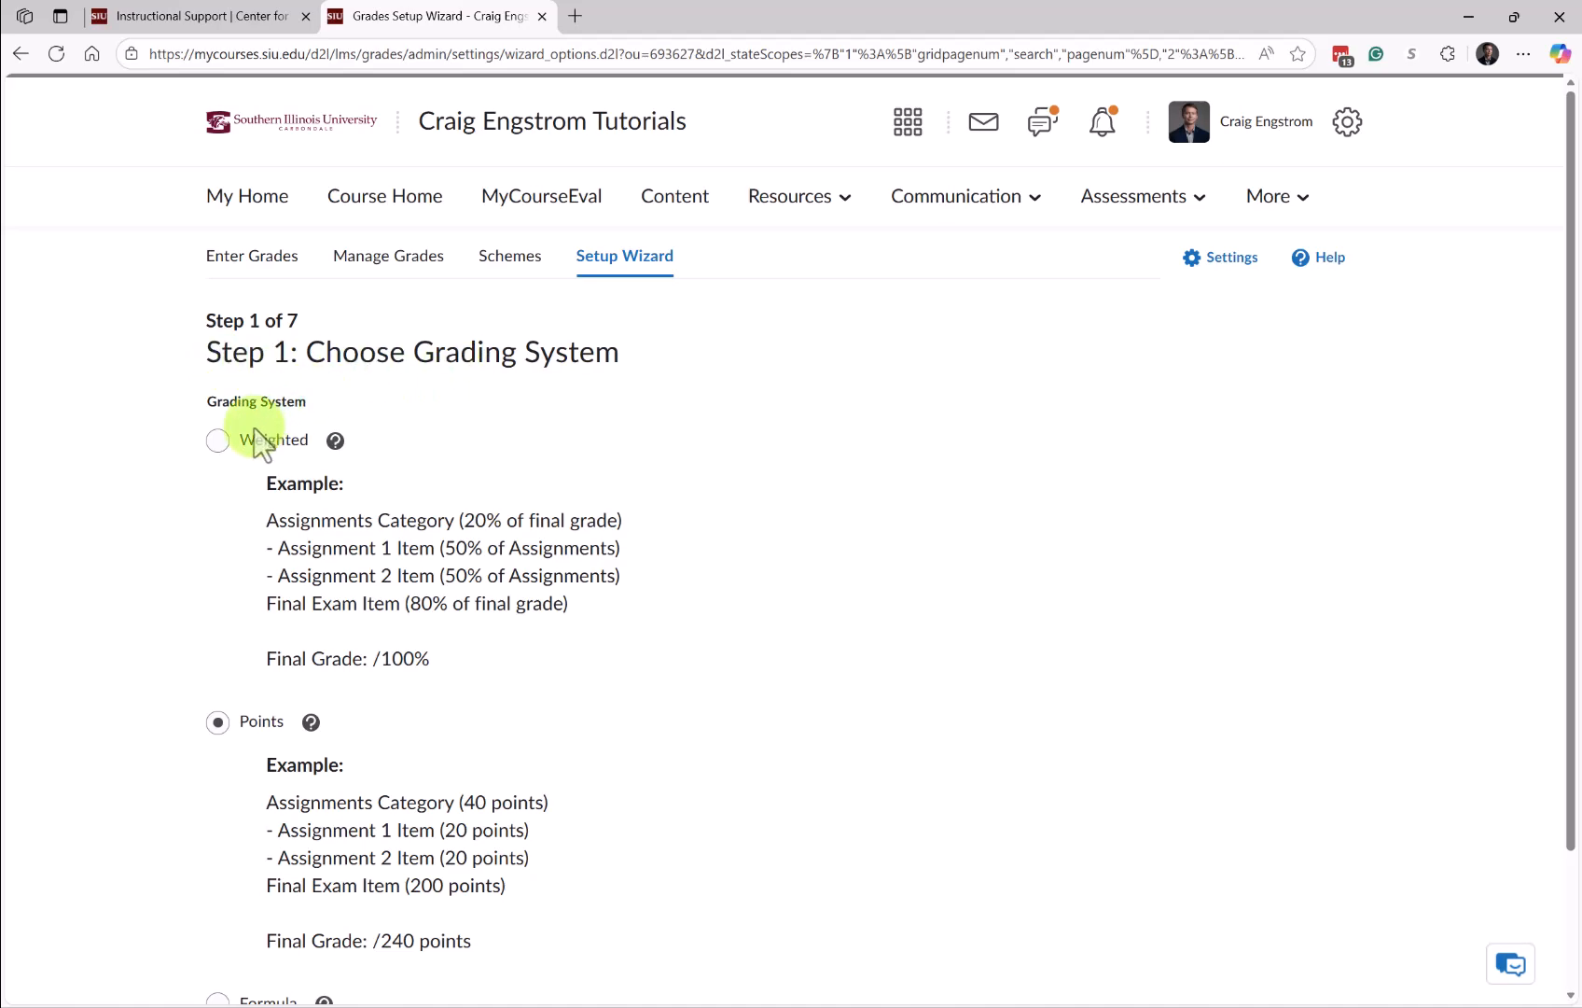
Step: Examine the Points grading example, comparing the assignment item points with the category points and the final grade
scroll(272, 747, down, 1)
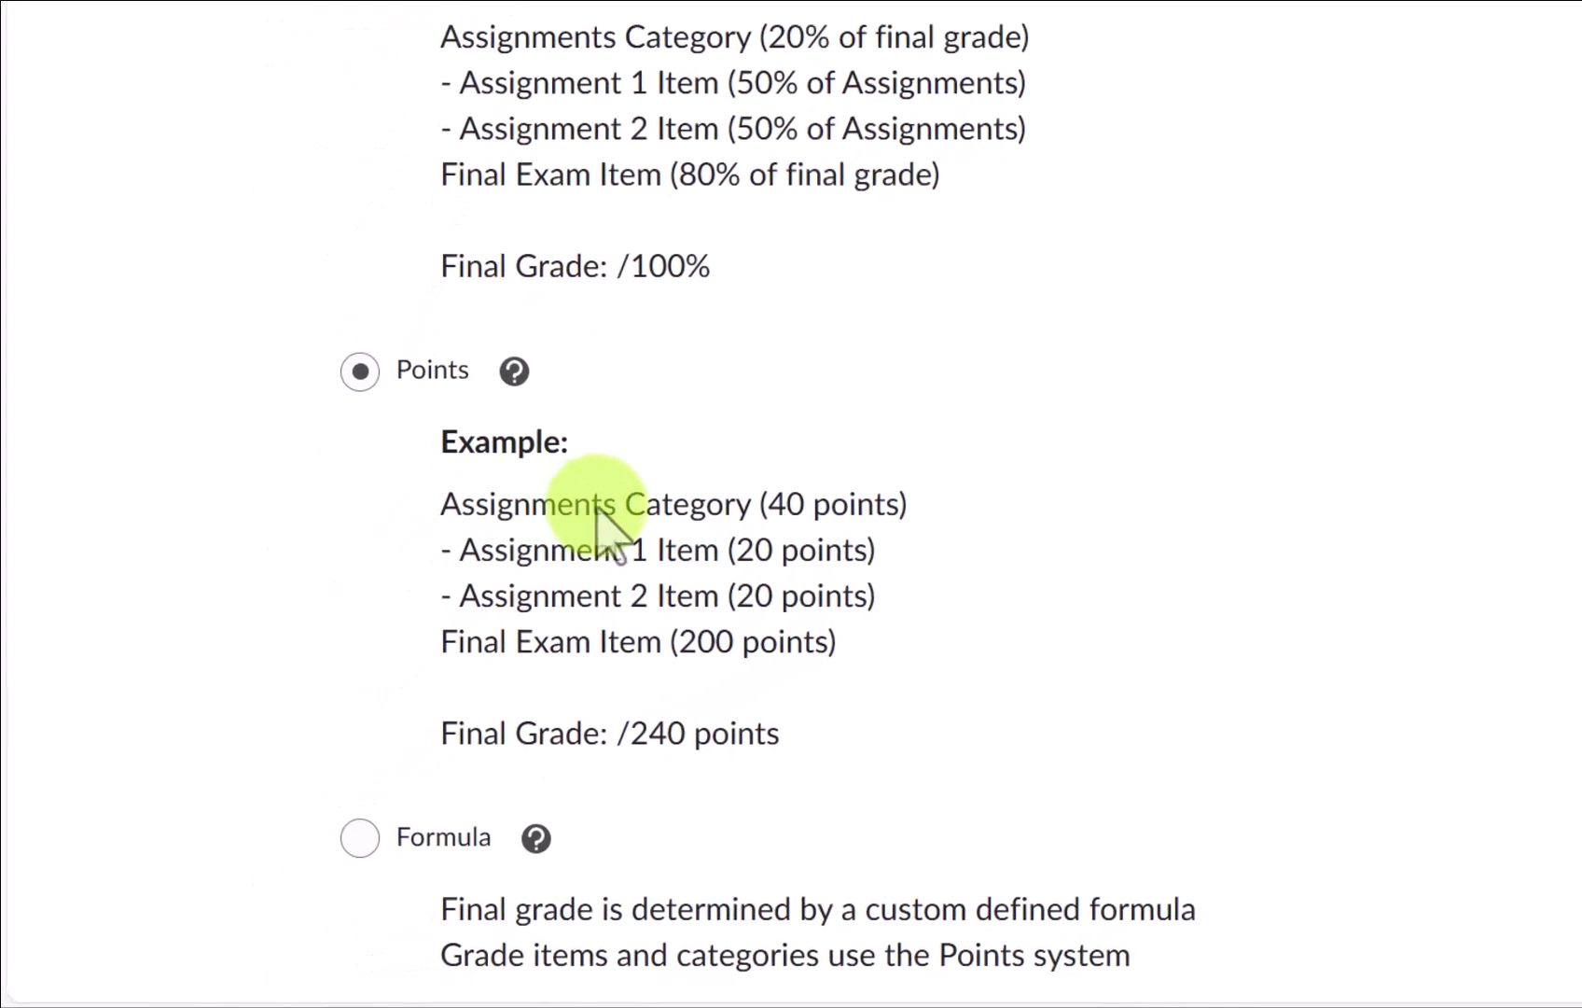
drag(623, 504, 712, 514)
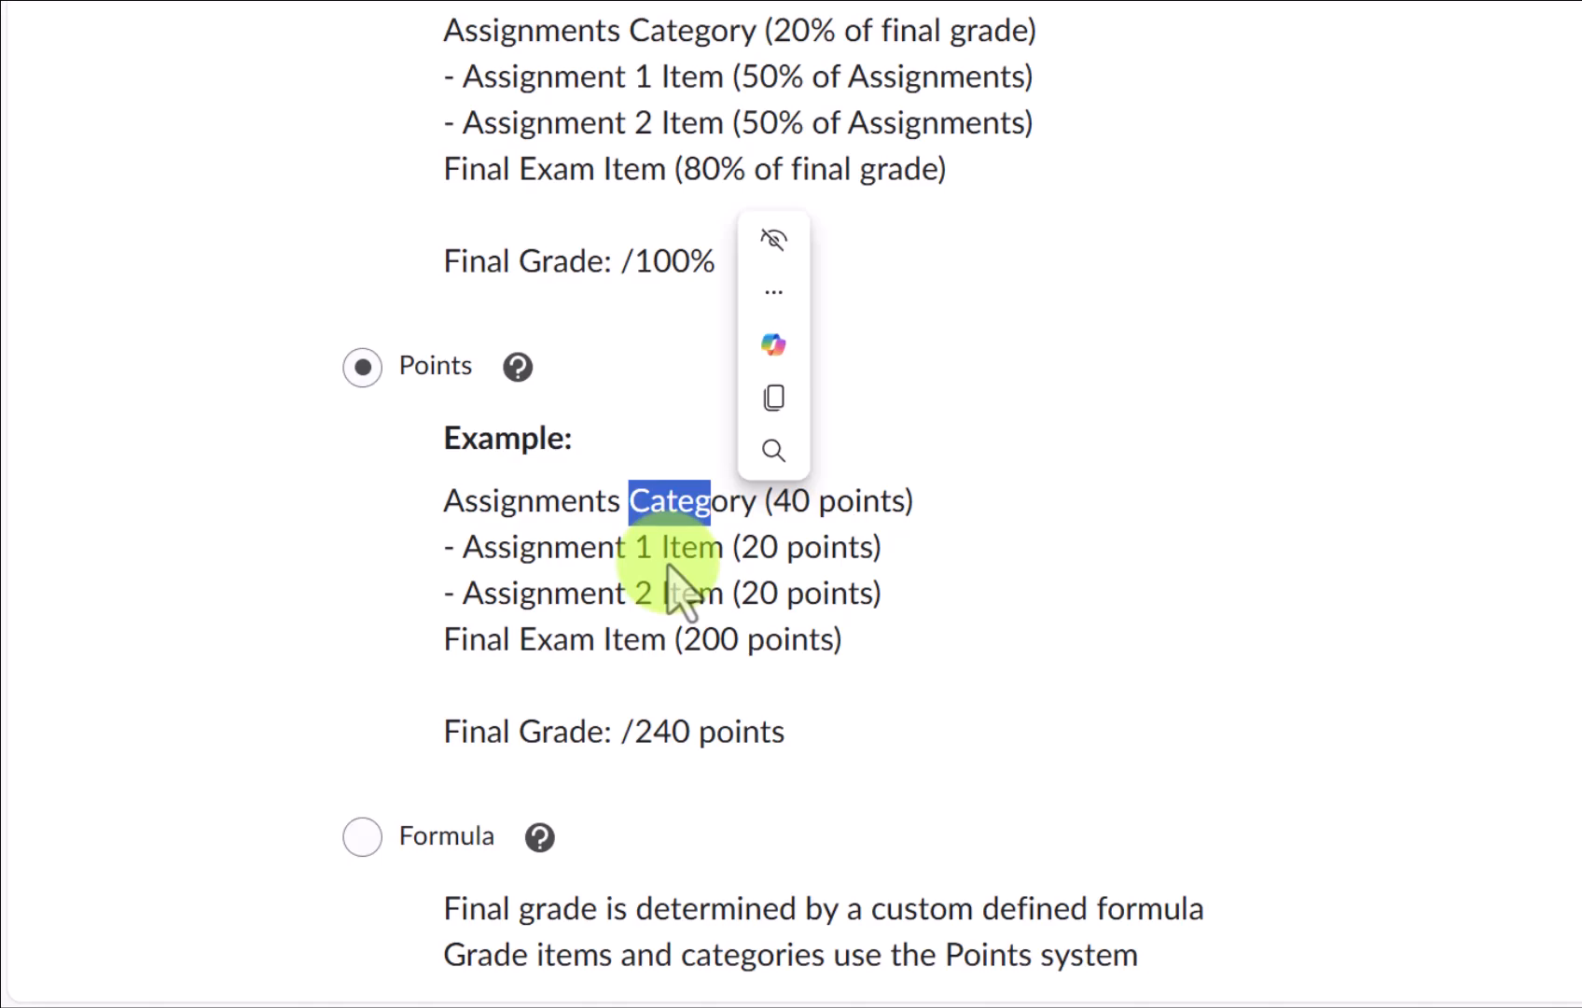
drag(483, 548, 737, 562)
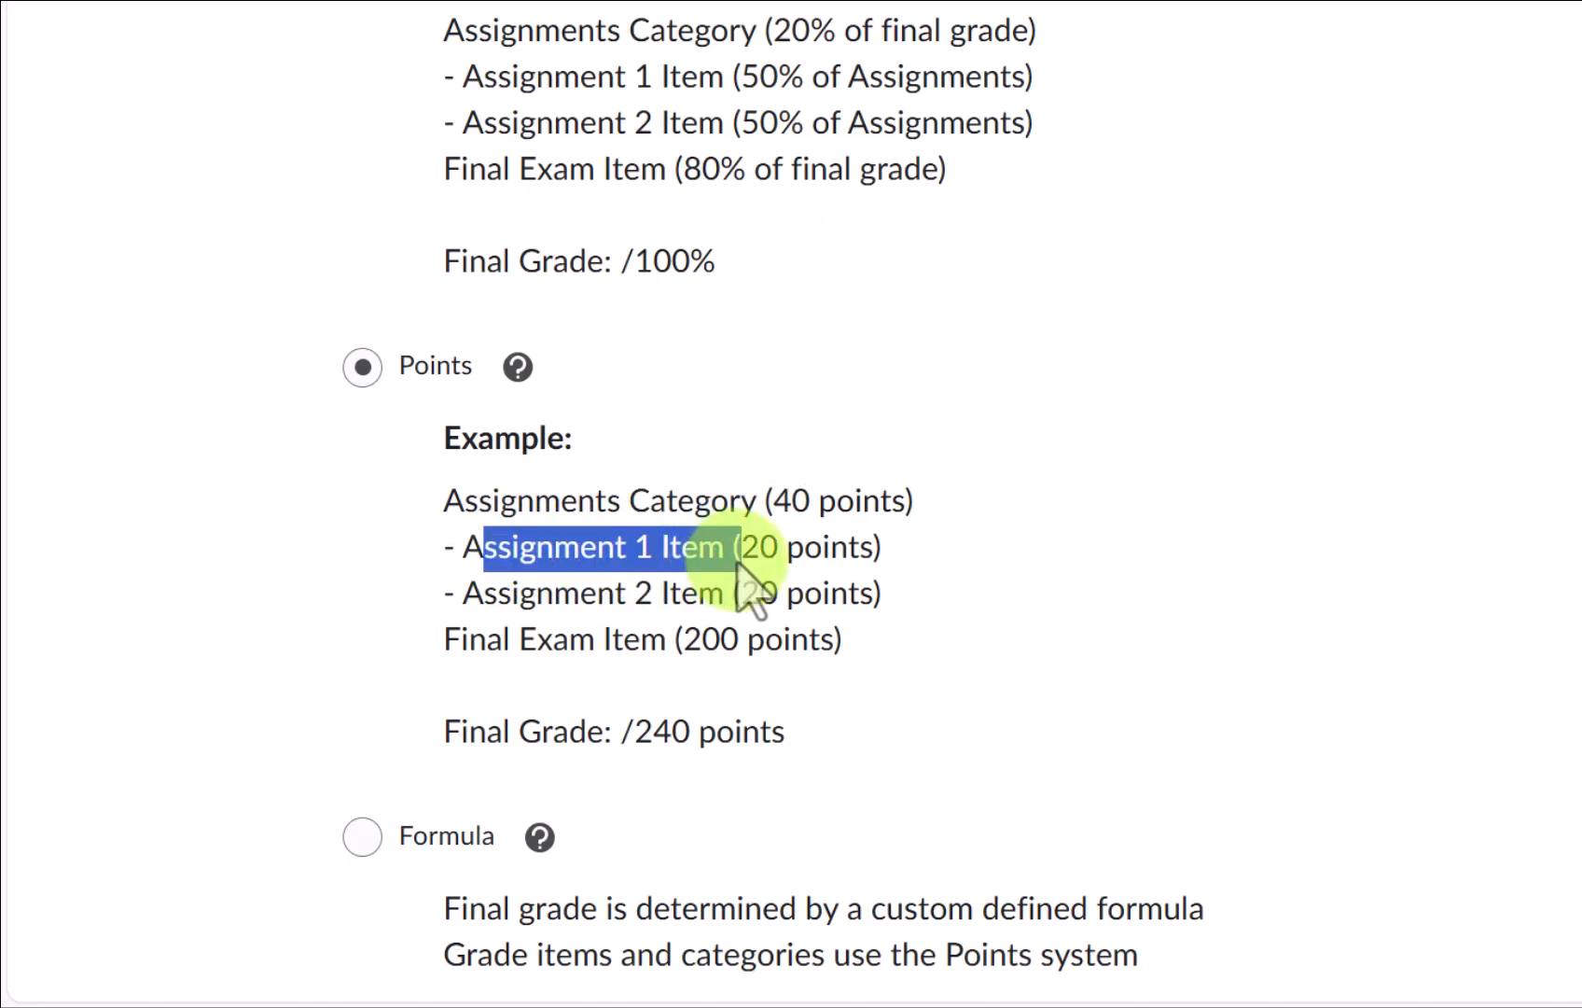
click(821, 617)
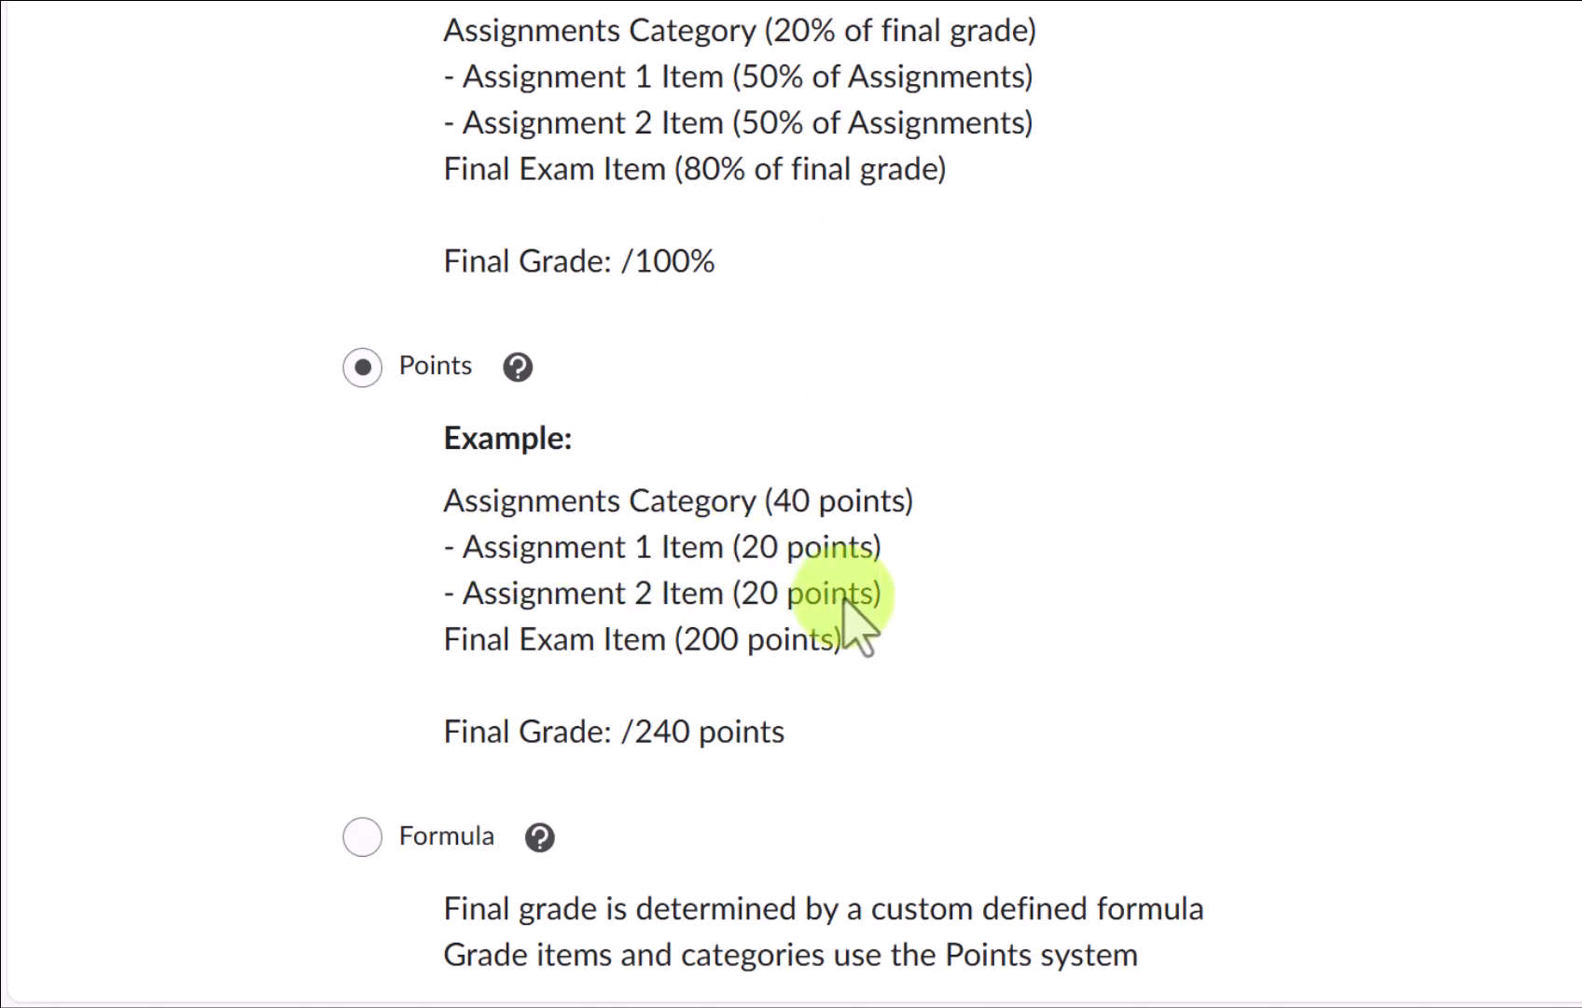
drag(655, 549, 767, 557)
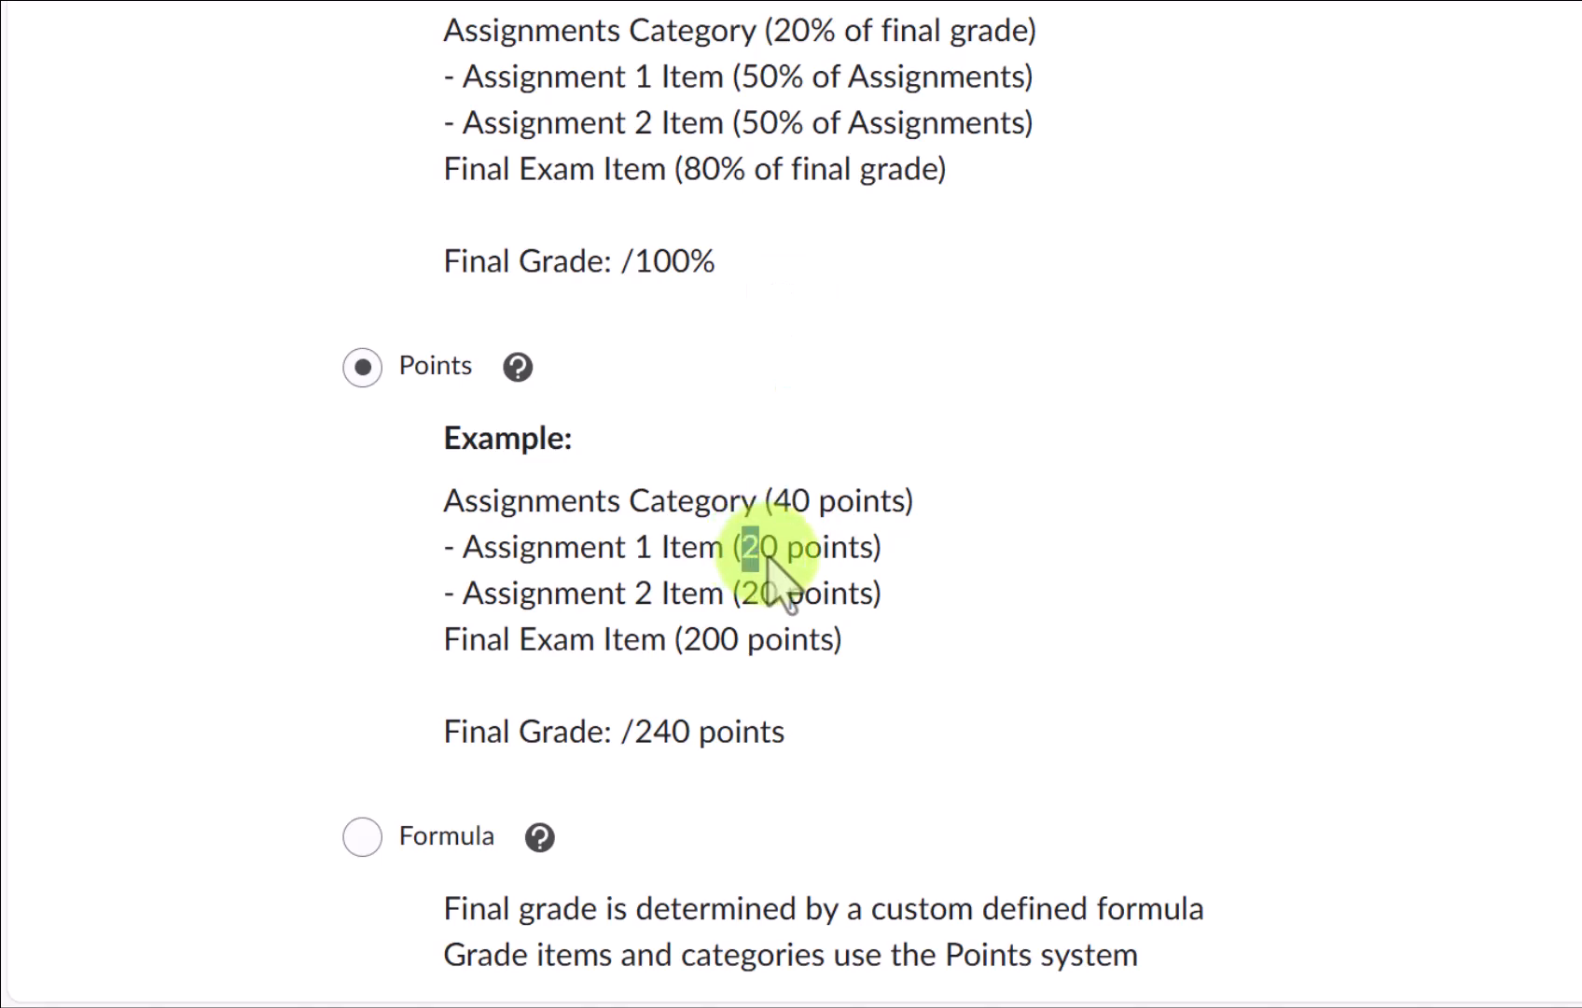
drag(695, 599, 770, 595)
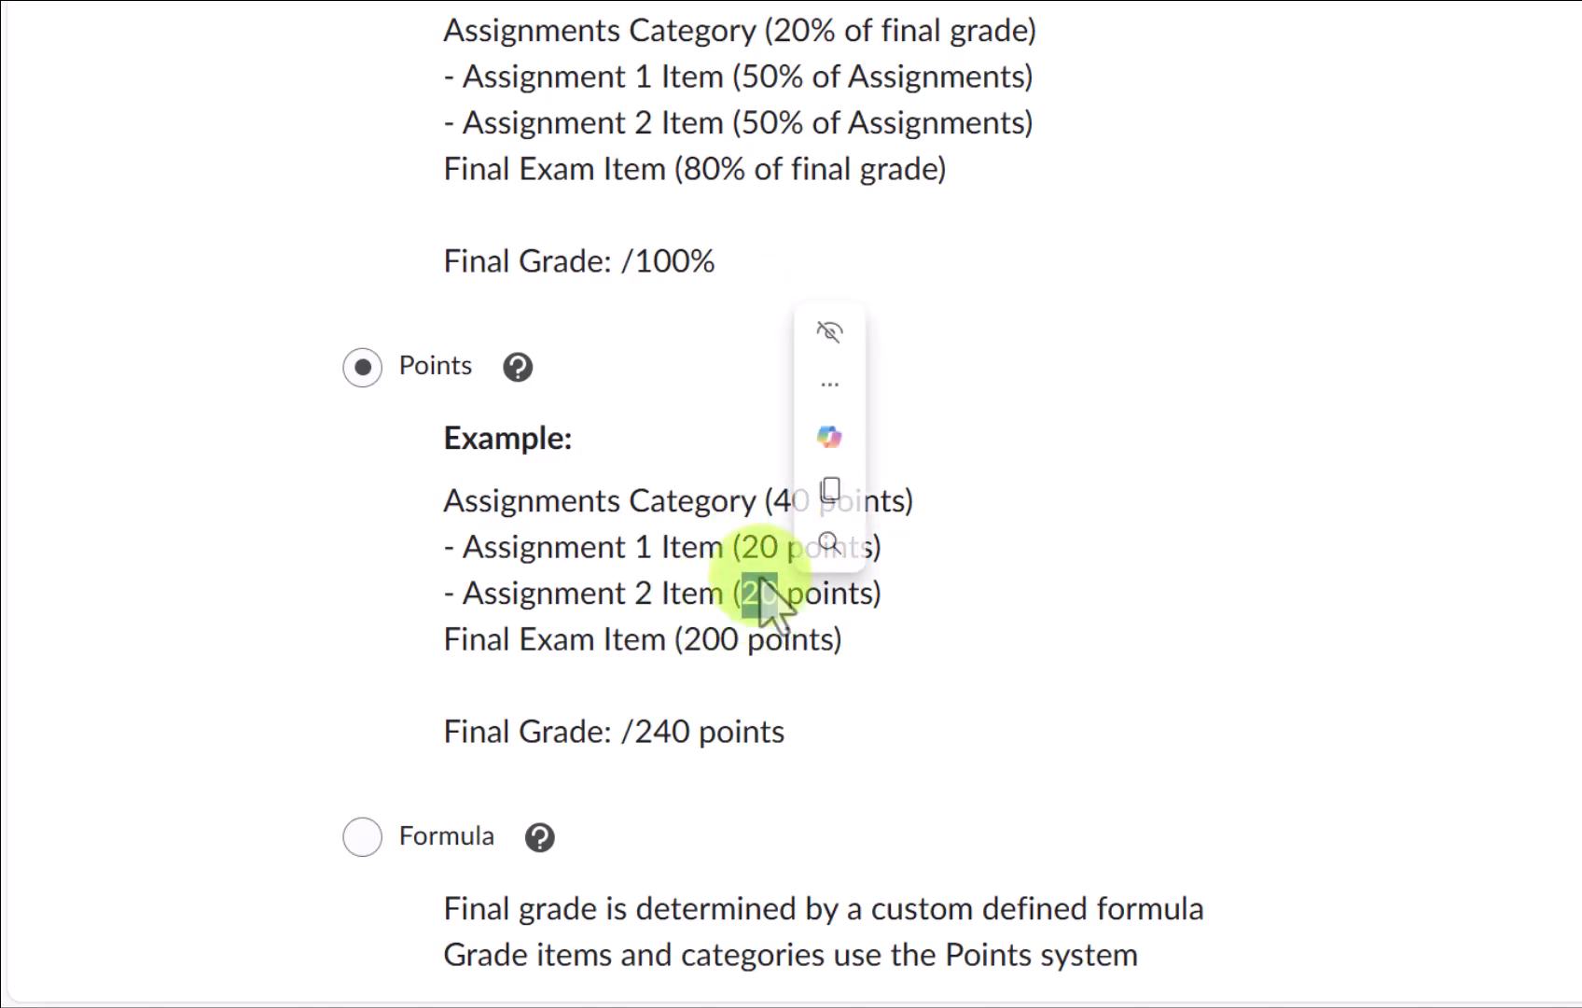
click(718, 512)
drag(758, 504, 819, 504)
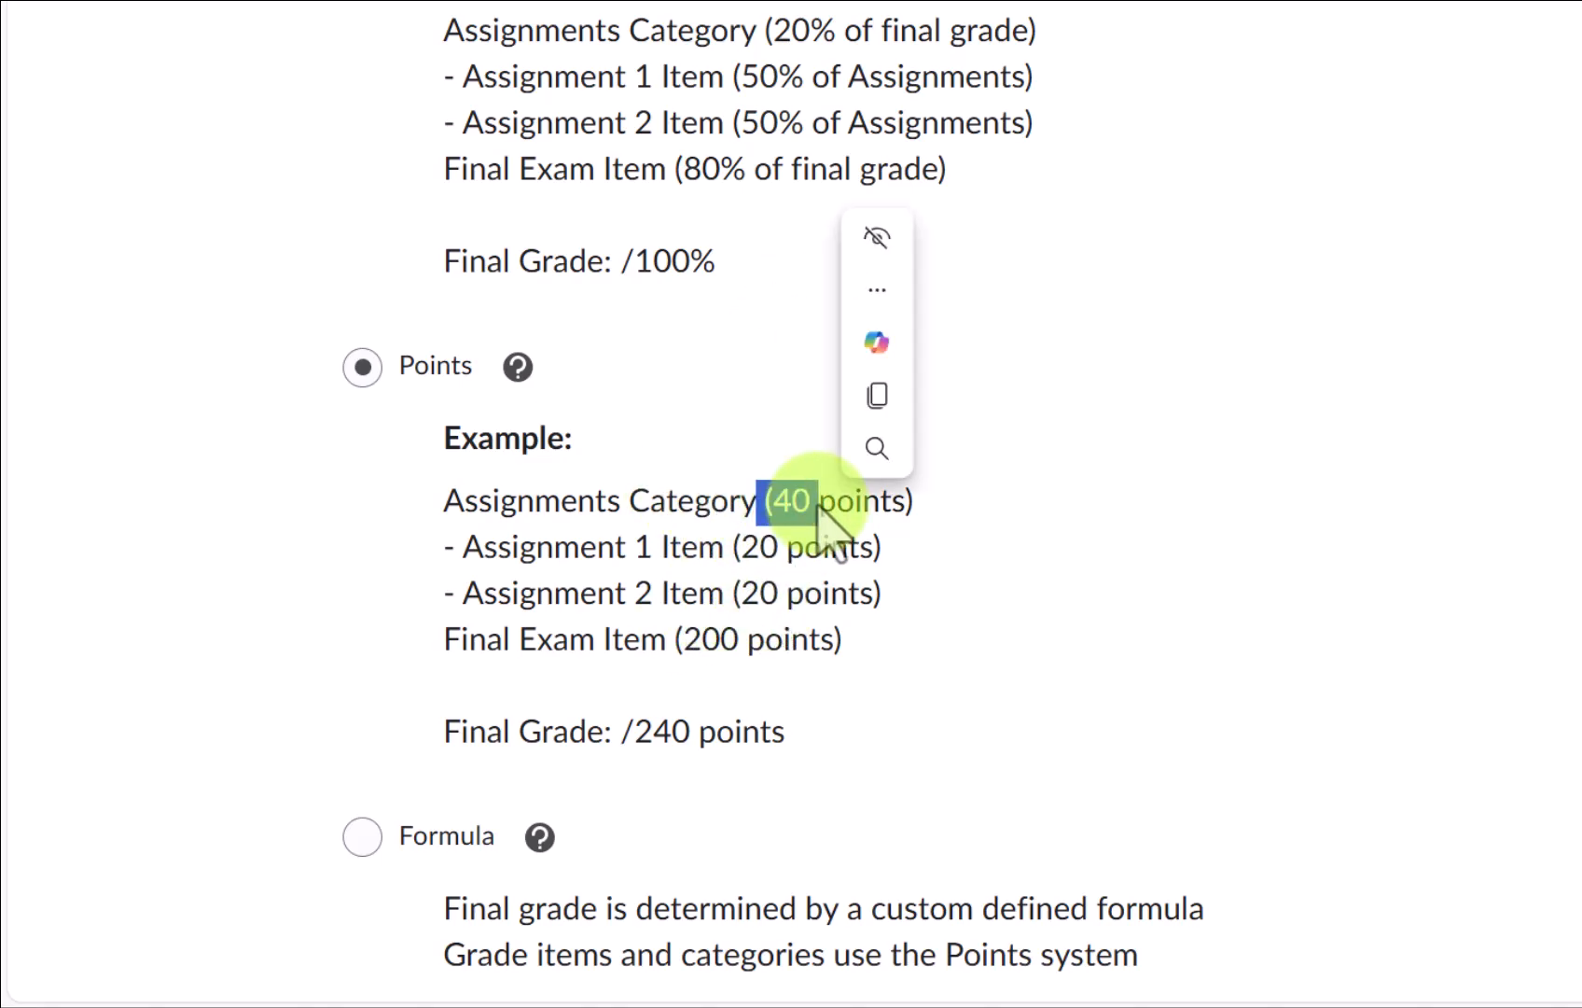
scroll(671, 735, down, 1)
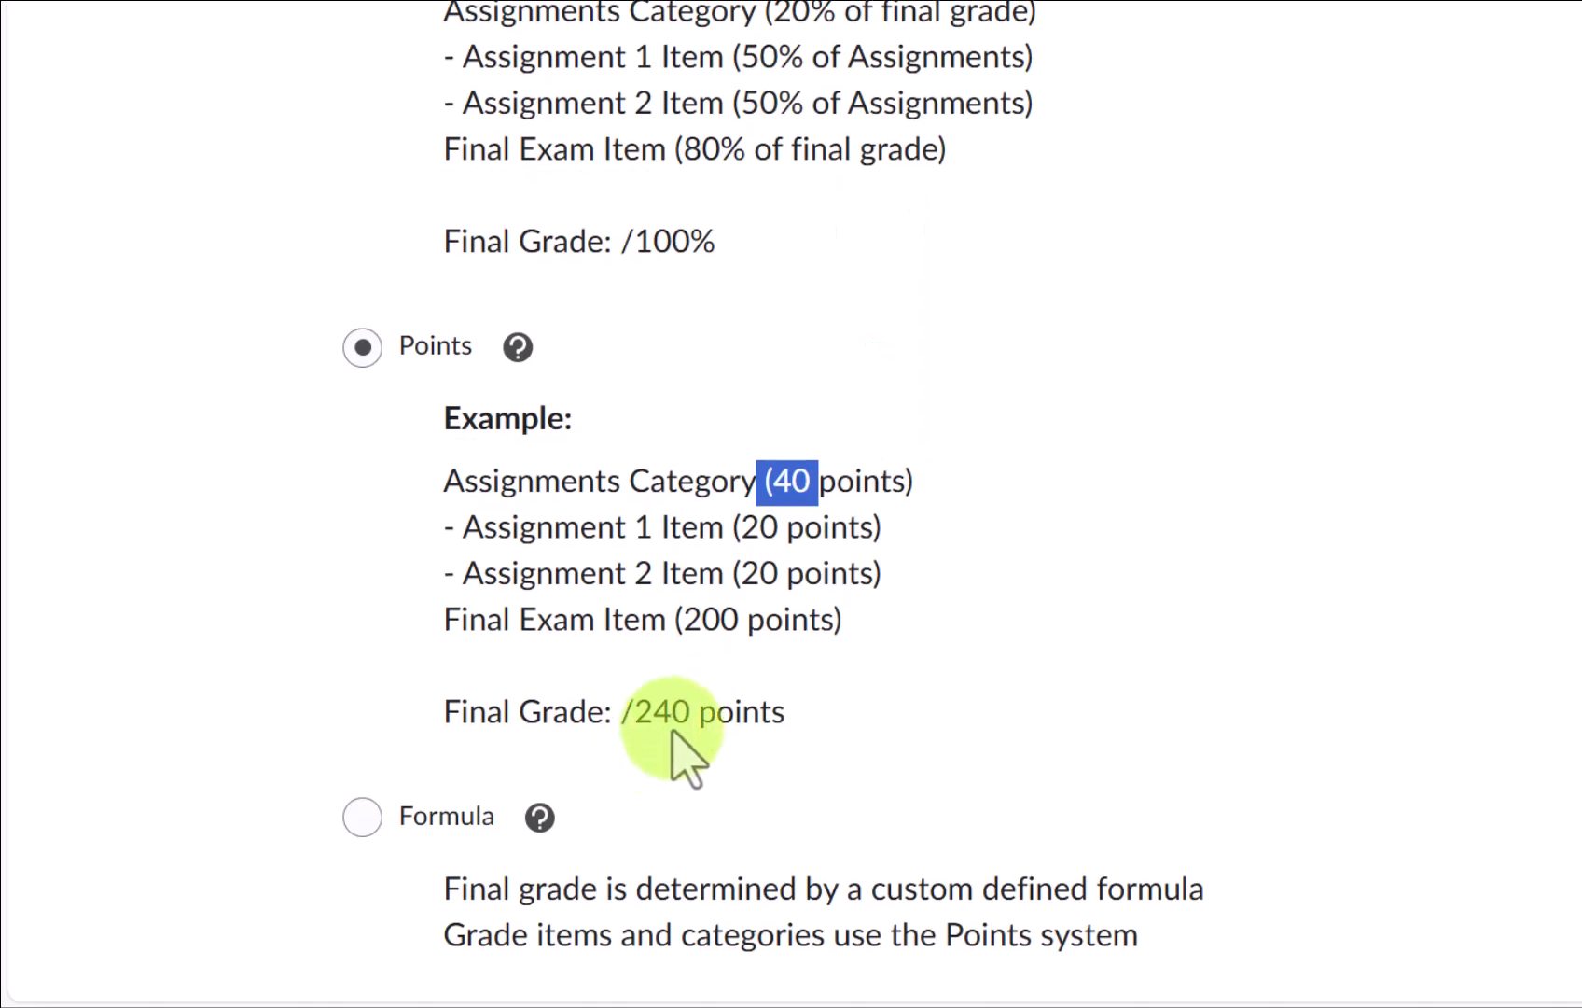
scroll(672, 734, down, 1)
Step: Advance through wizard steps 1 to 5, keeping Points, Adjusted Final Grade with automatic release, dropped ungraded items, Letter Grades and 2 decimal places
click(439, 949)
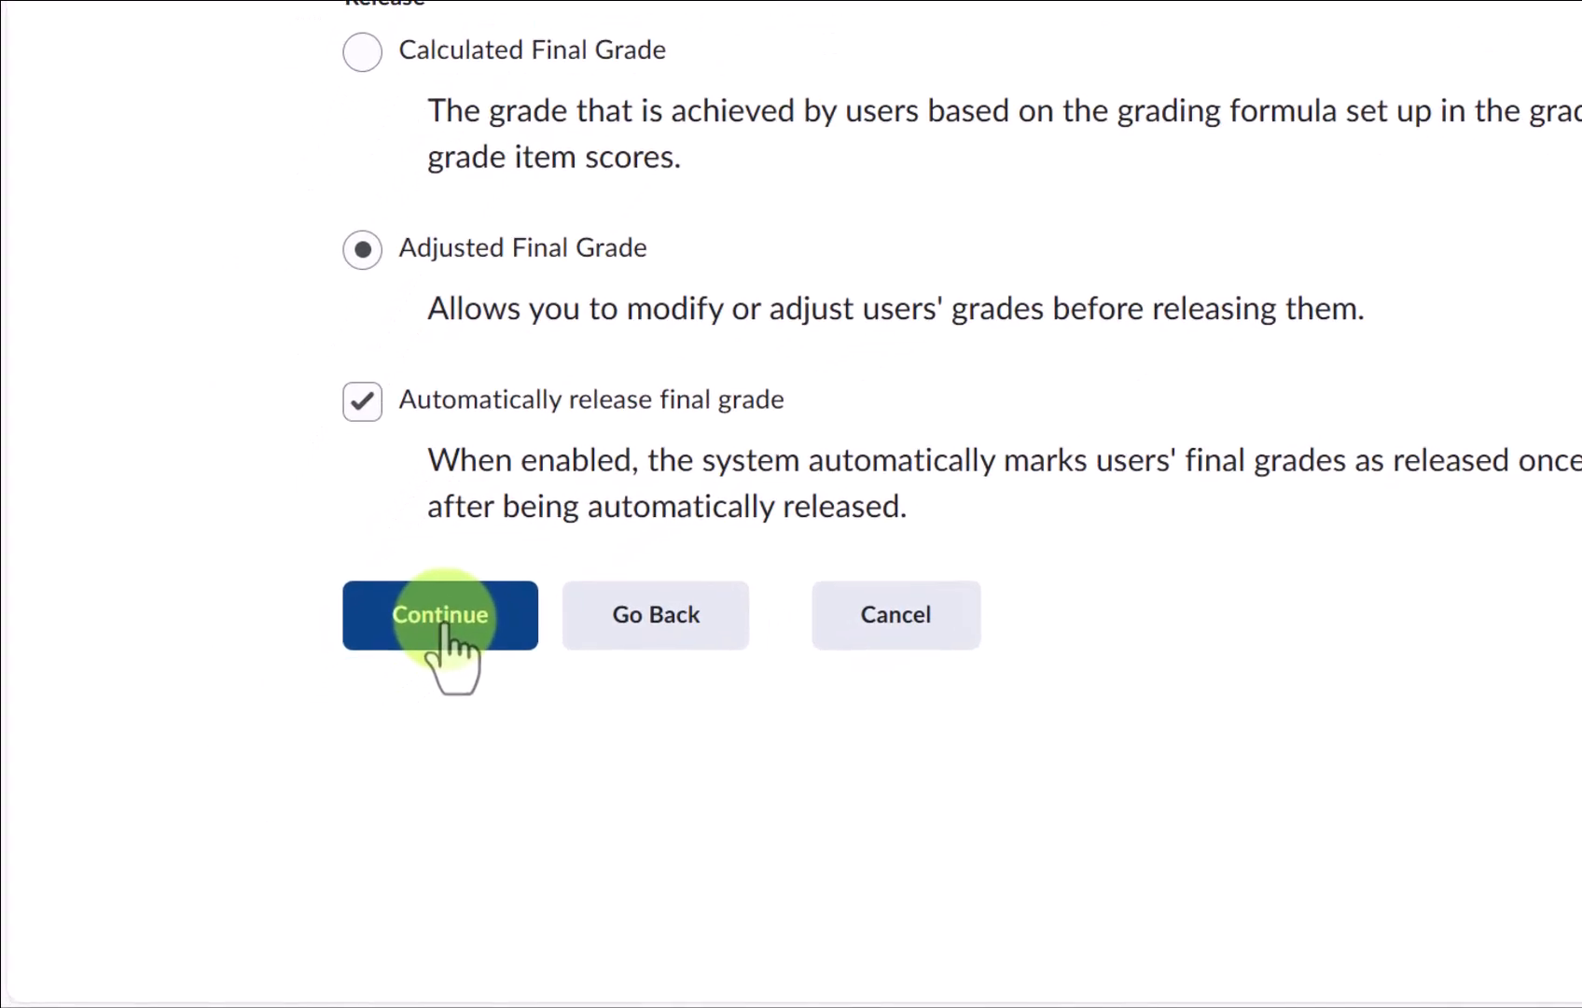
click(444, 620)
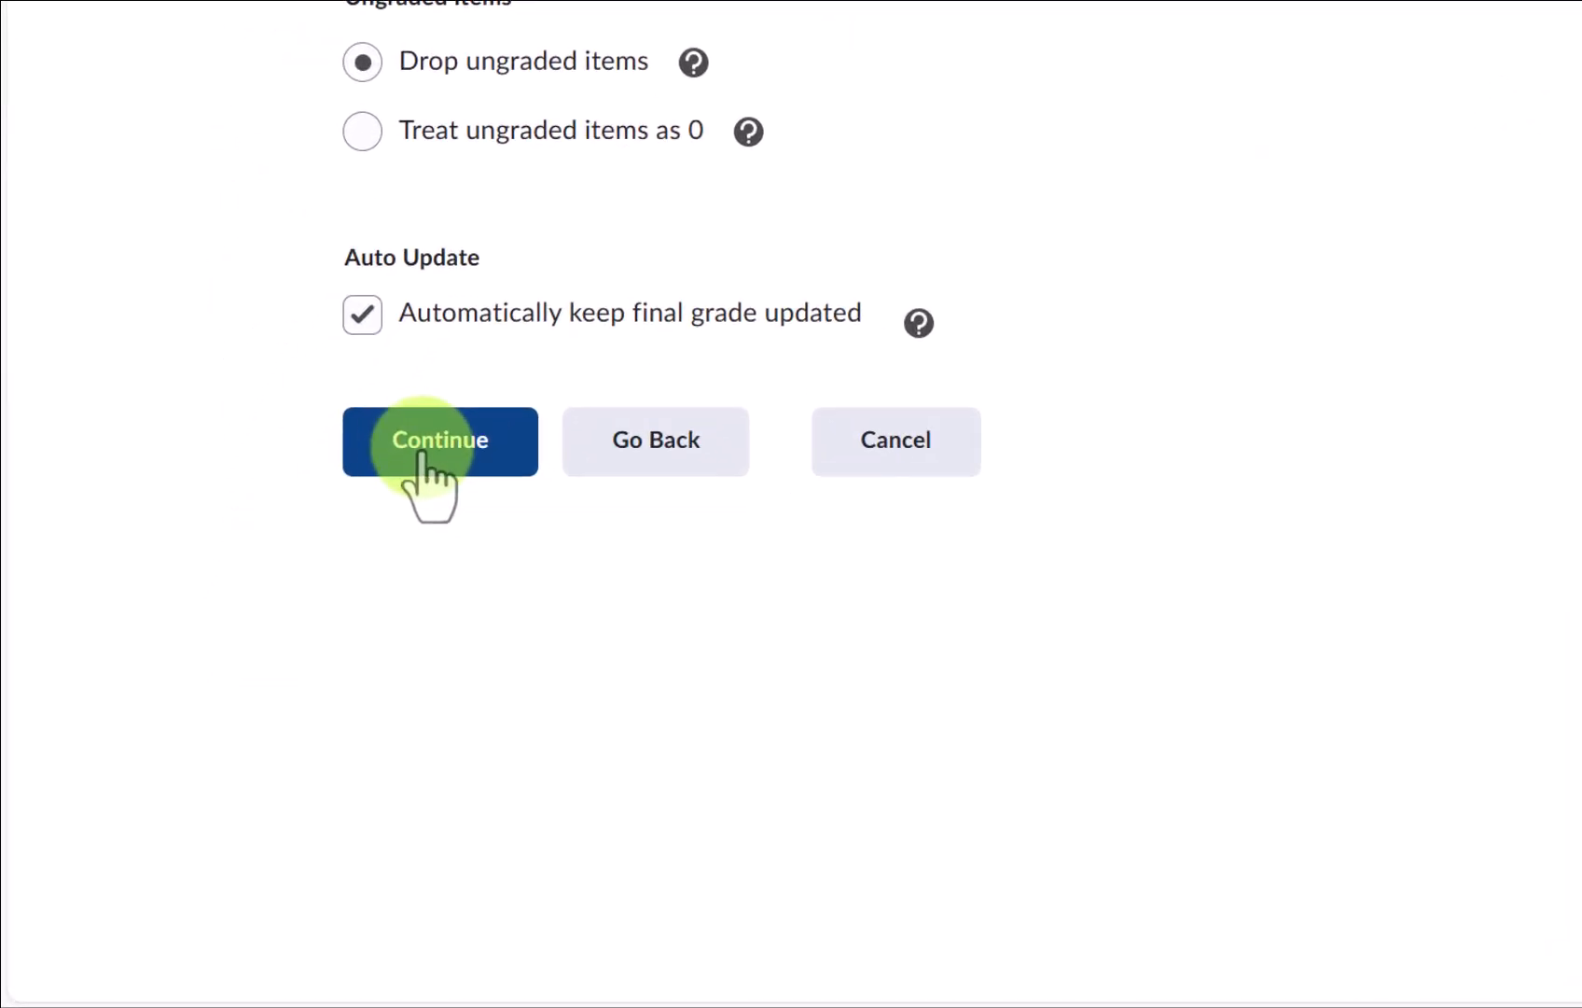
click(425, 448)
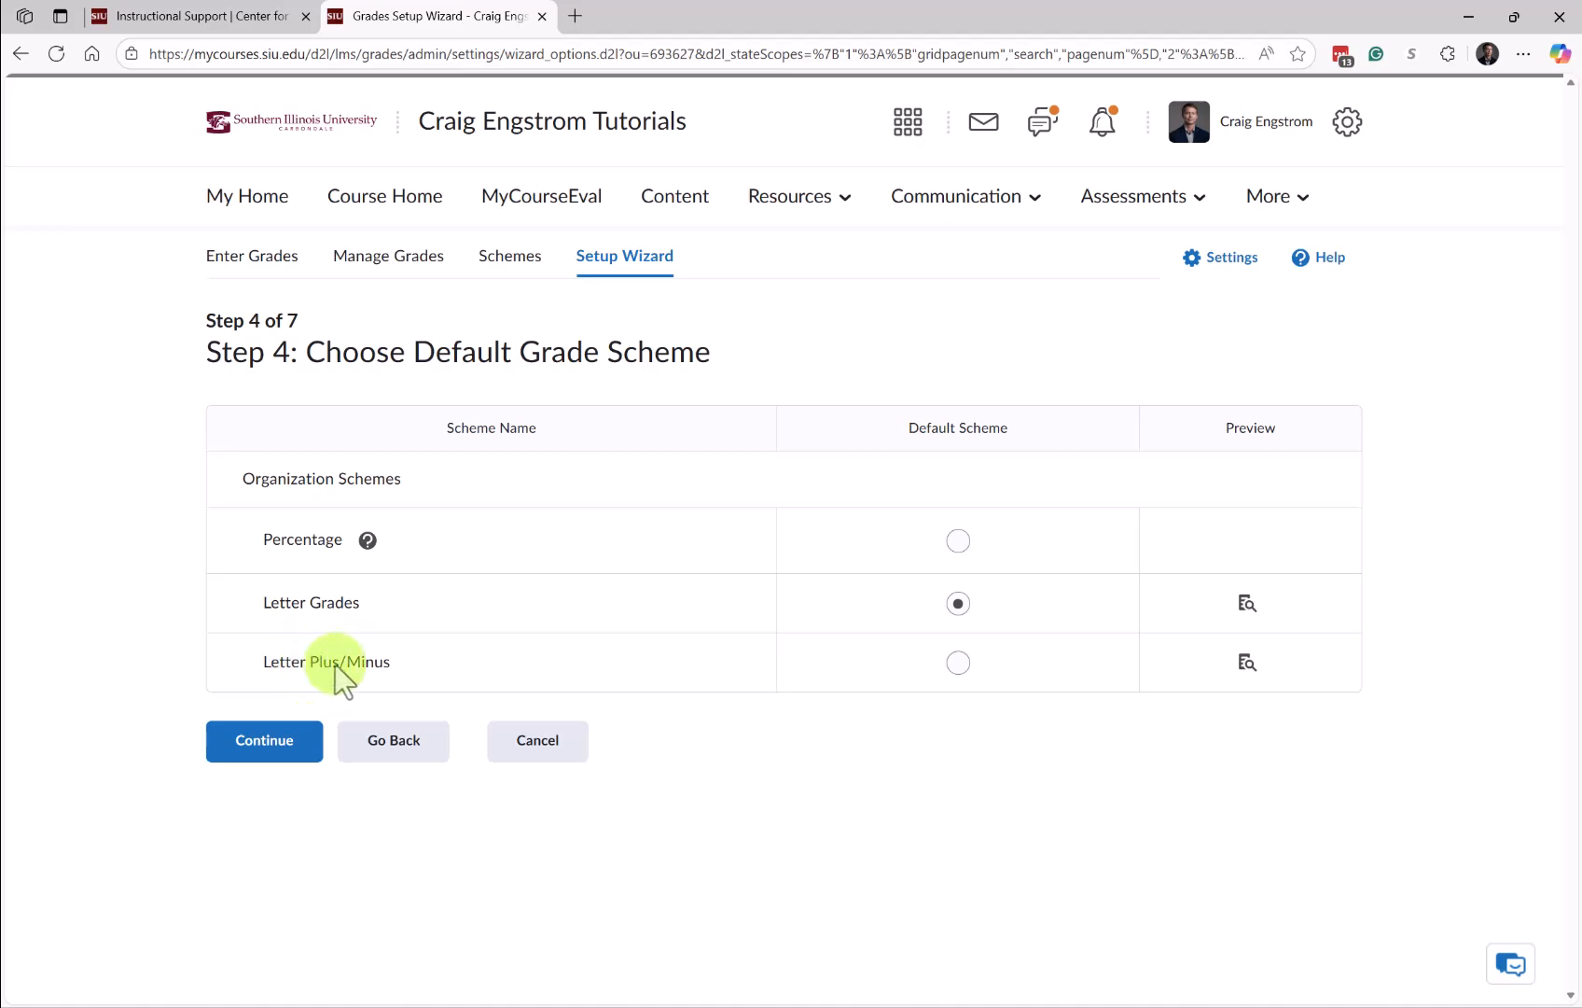
click(265, 756)
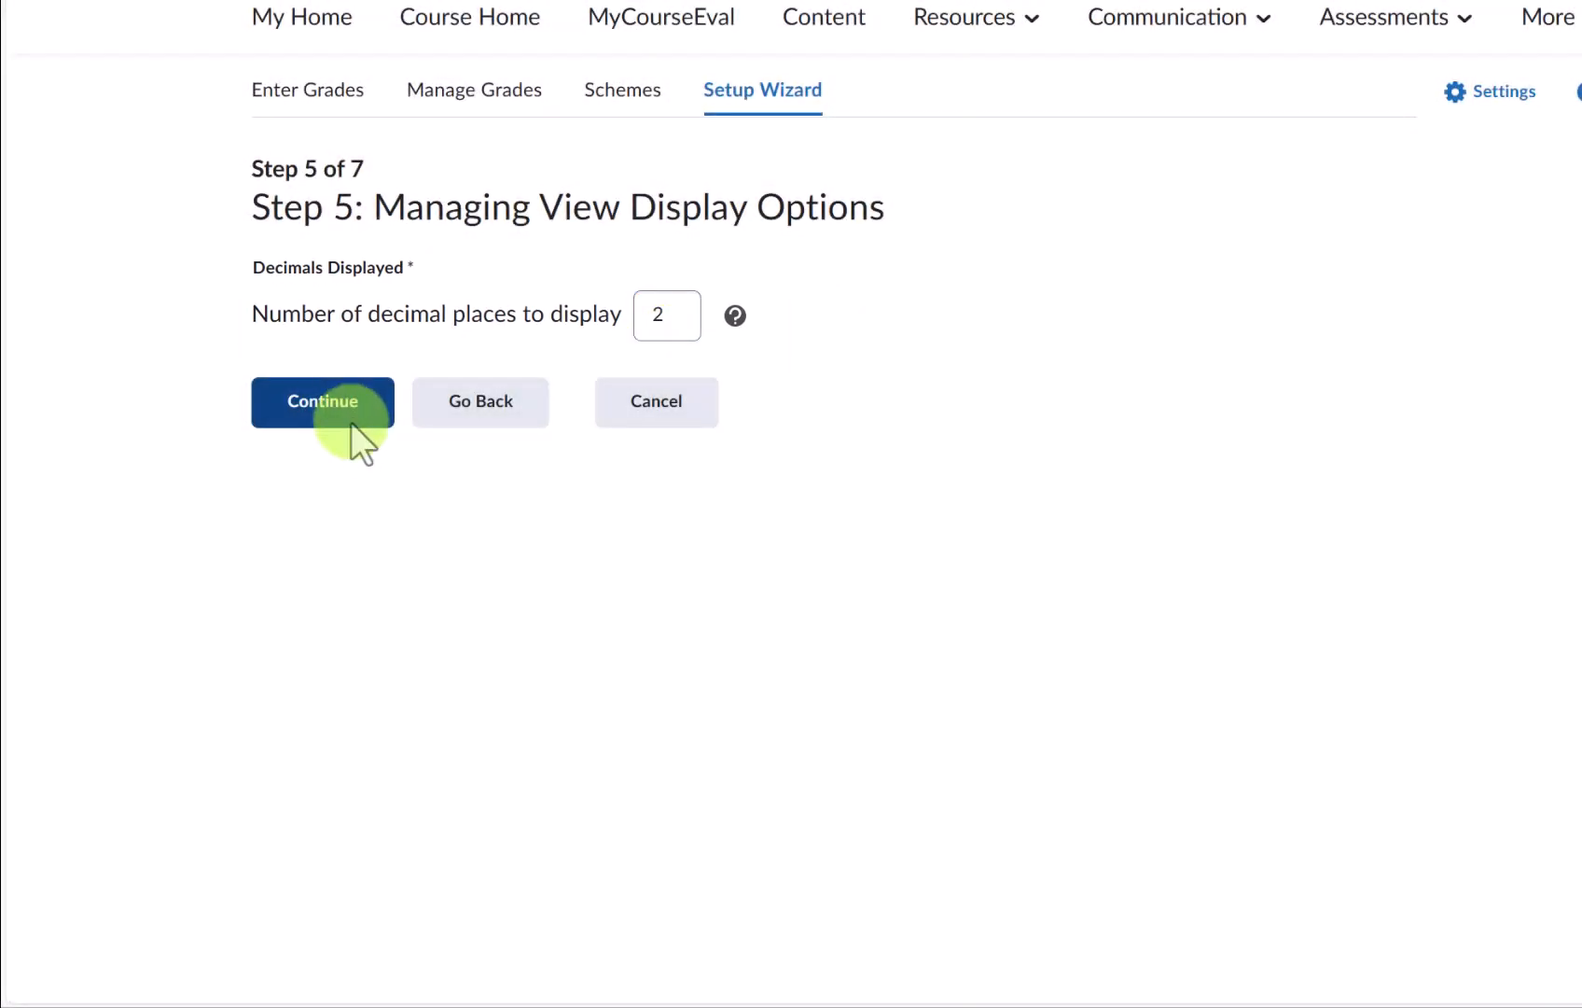
click(352, 420)
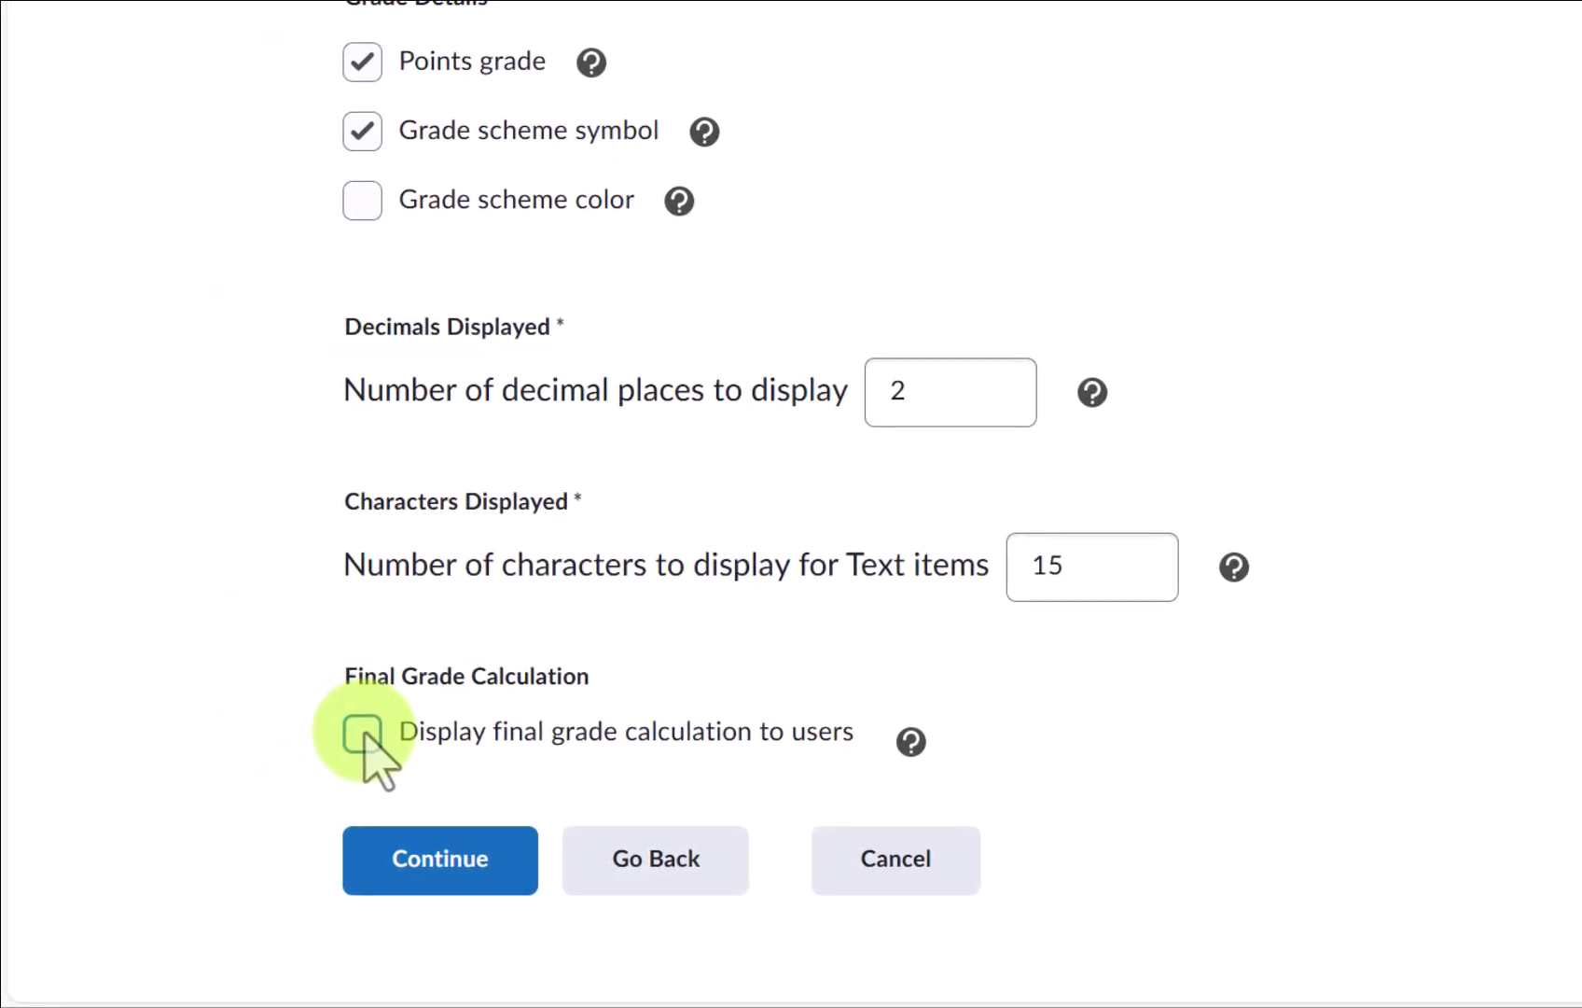
Step: Enable displaying the final grade calculation to users, review the settings summary and finish the setup wizard
click(362, 734)
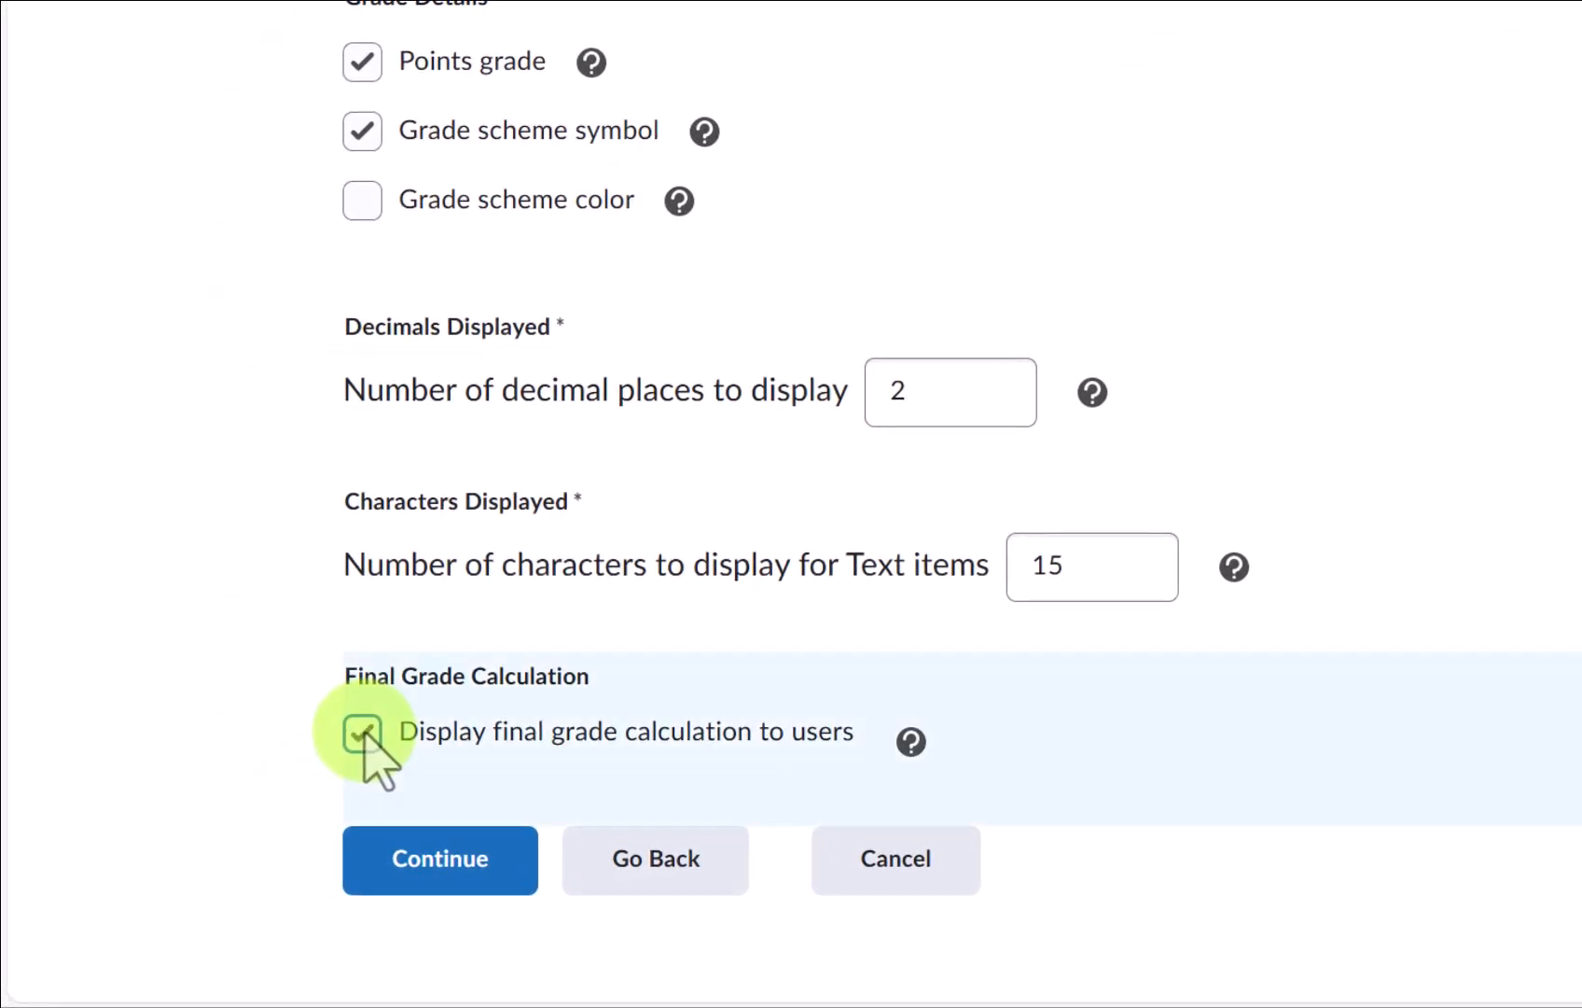
click(505, 863)
scroll(848, 442, down, 3)
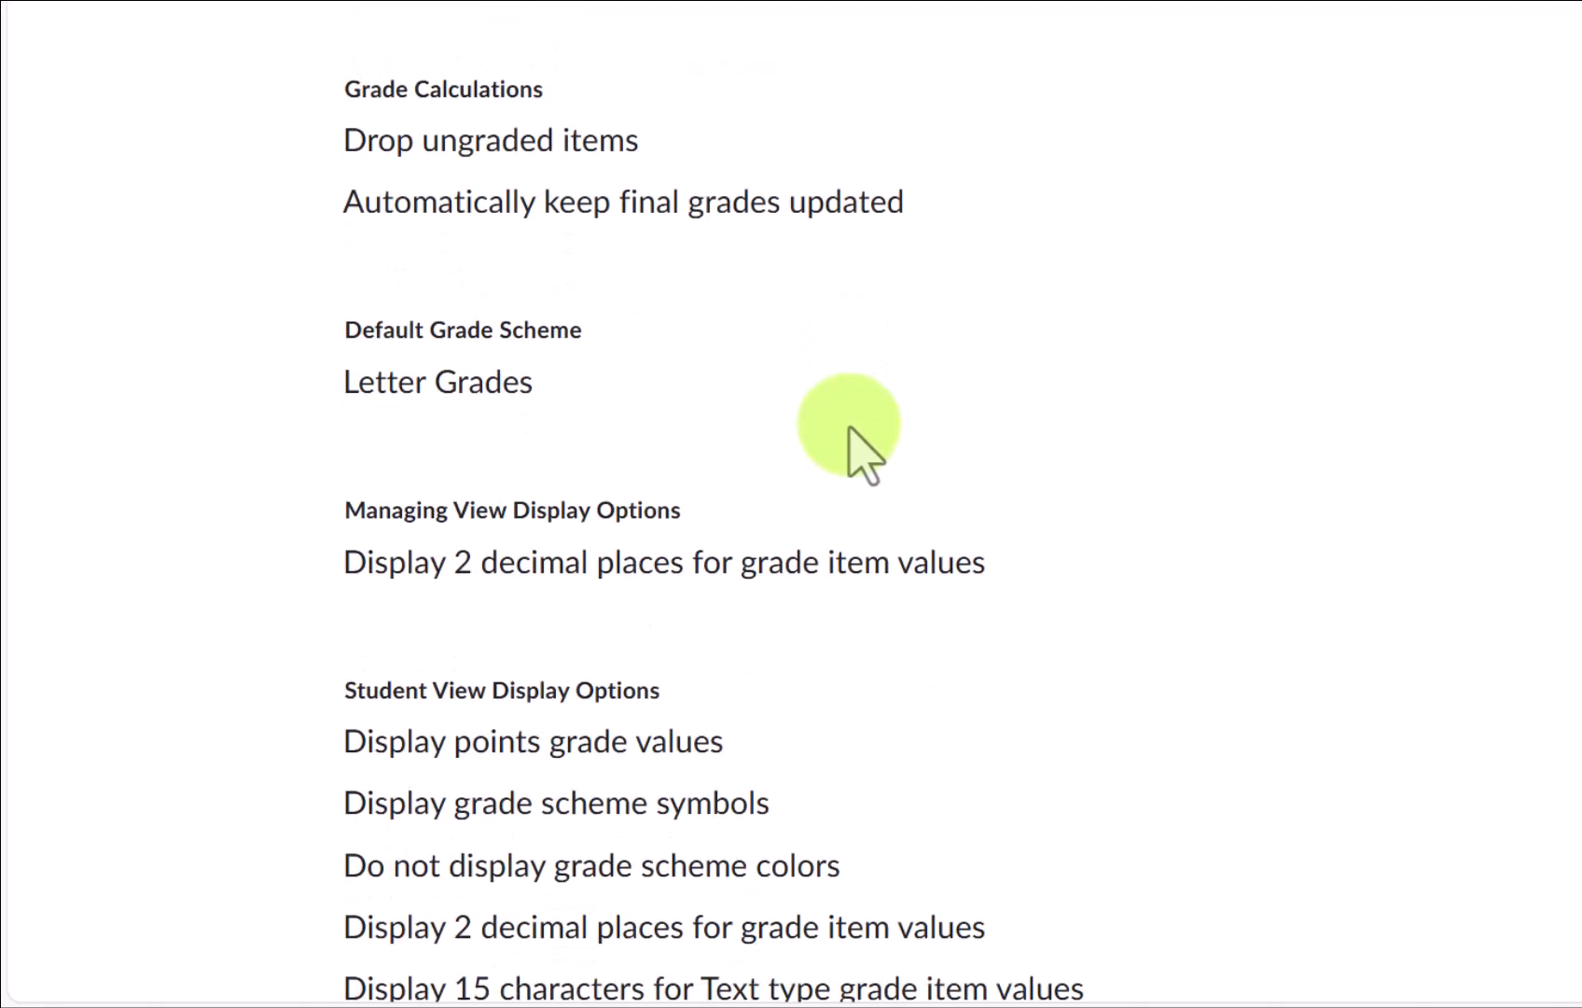
scroll(848, 441, down, 1)
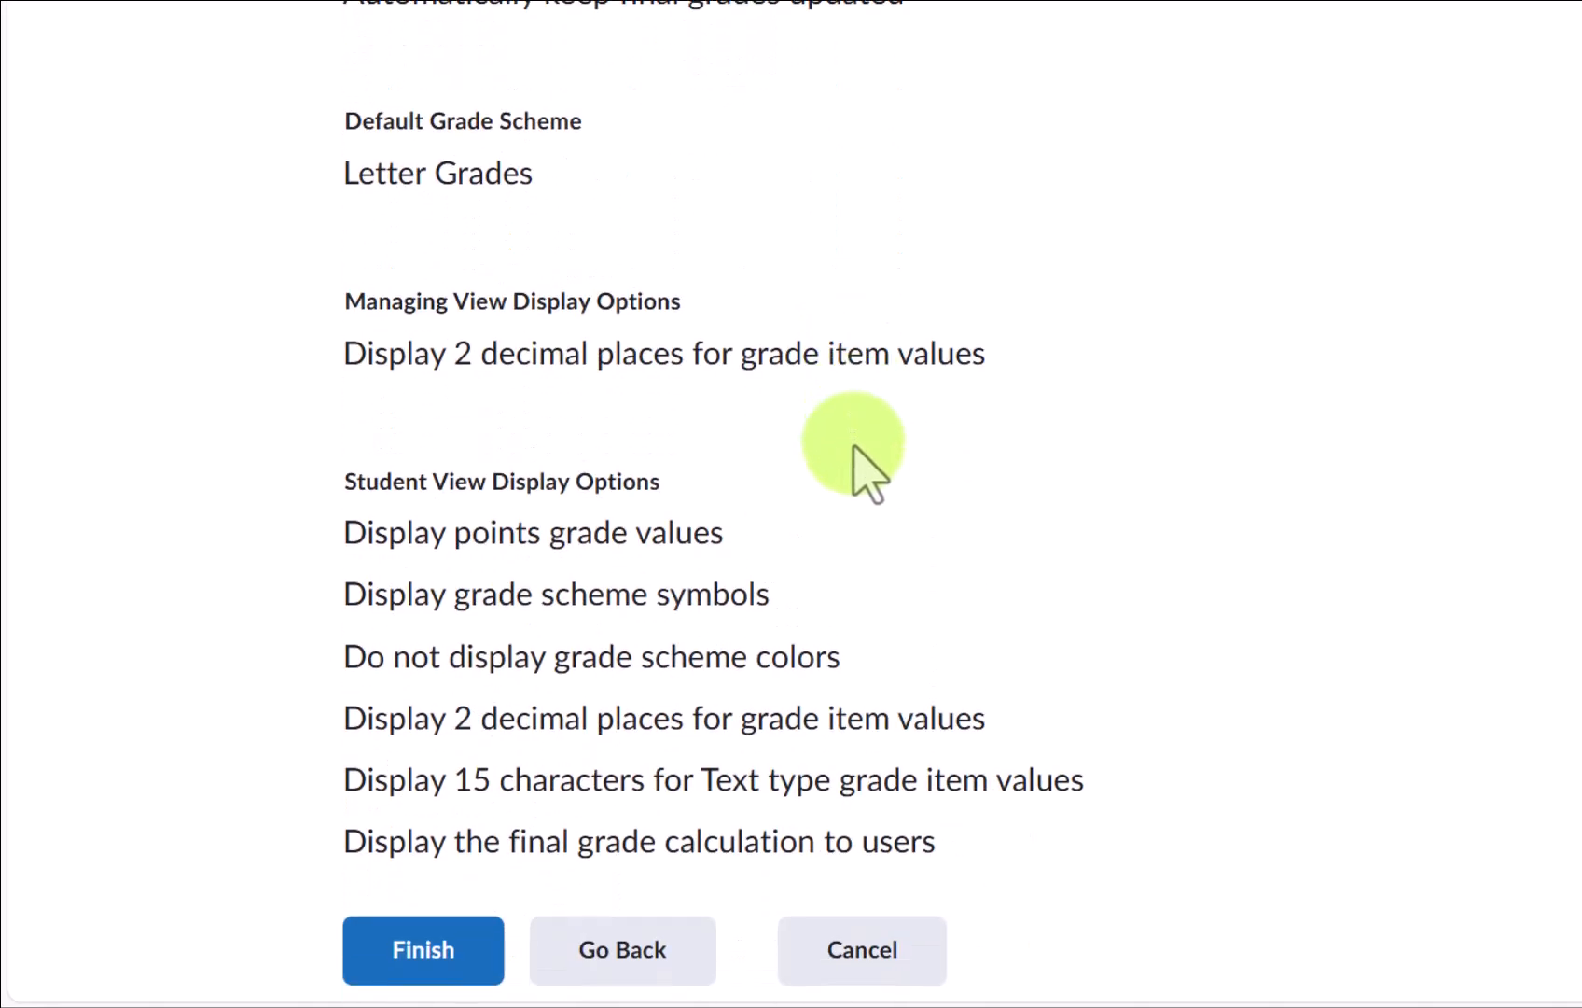
click(417, 956)
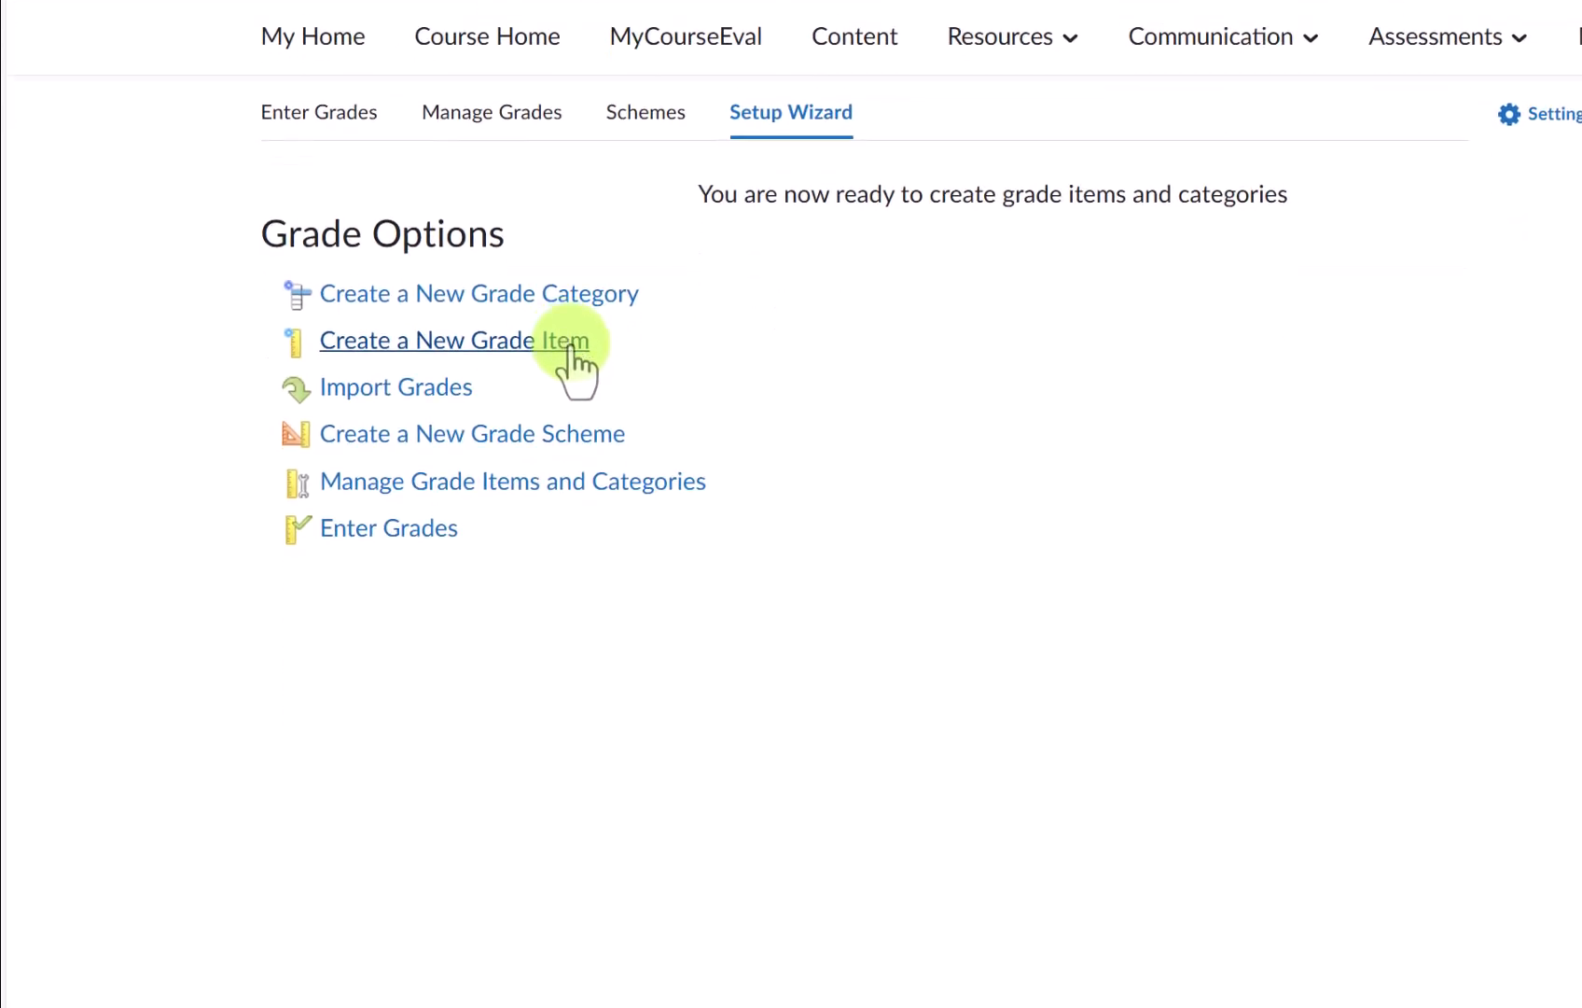
Step: Create a new numeric grade item named Assignment 1
click(569, 347)
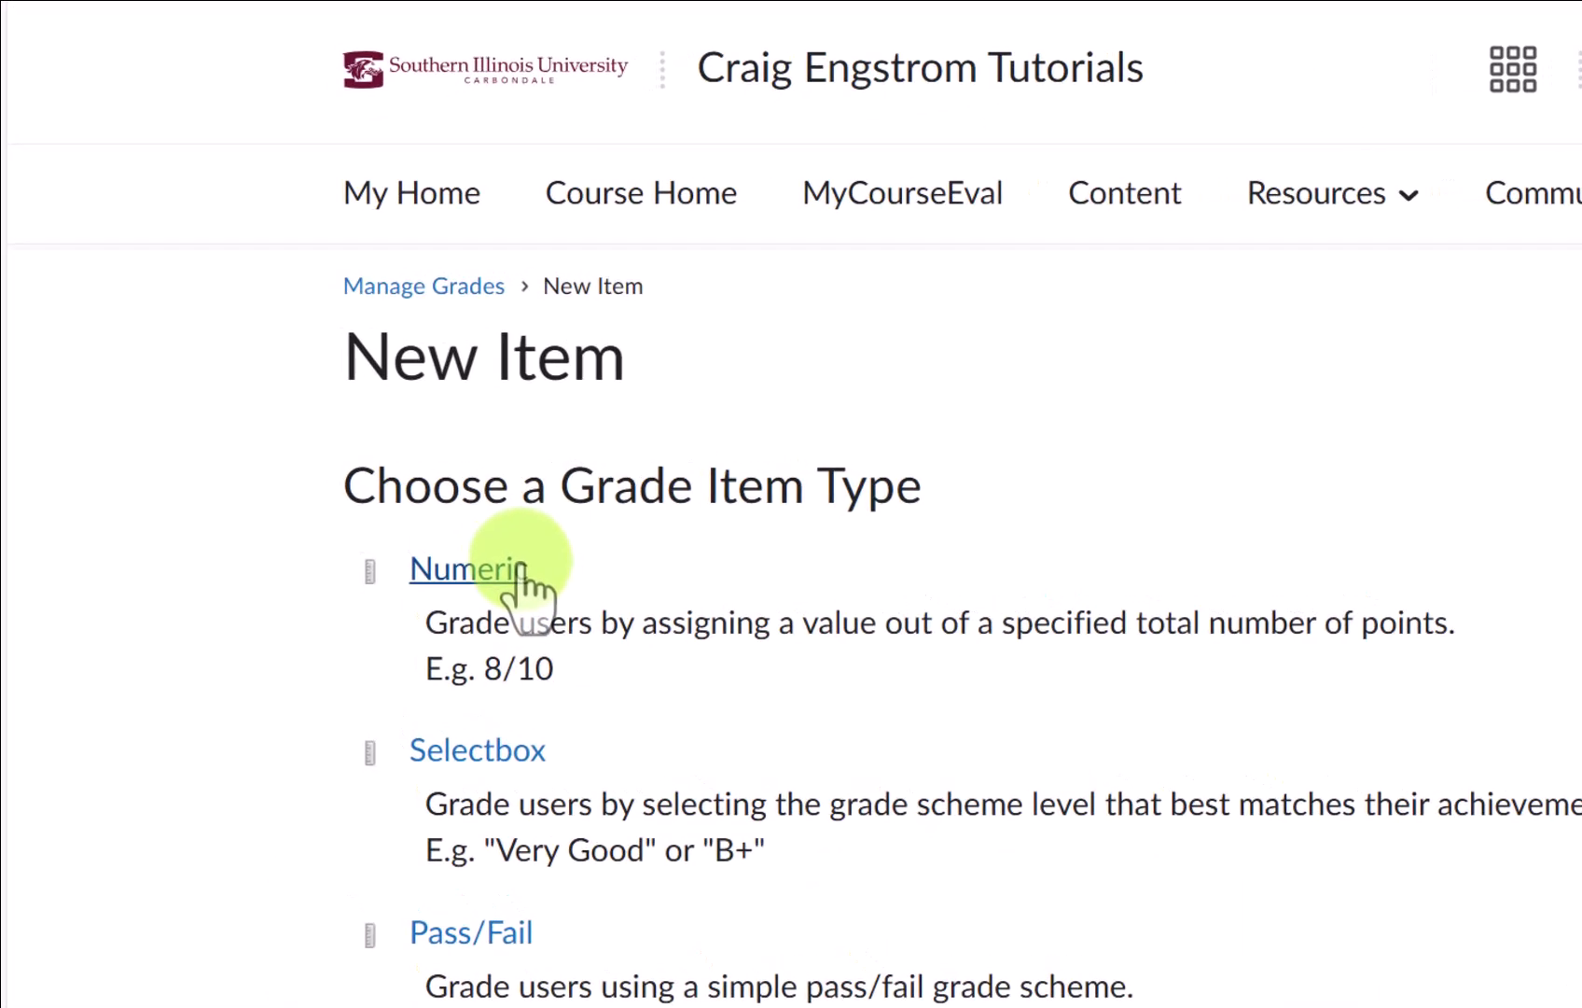
click(519, 571)
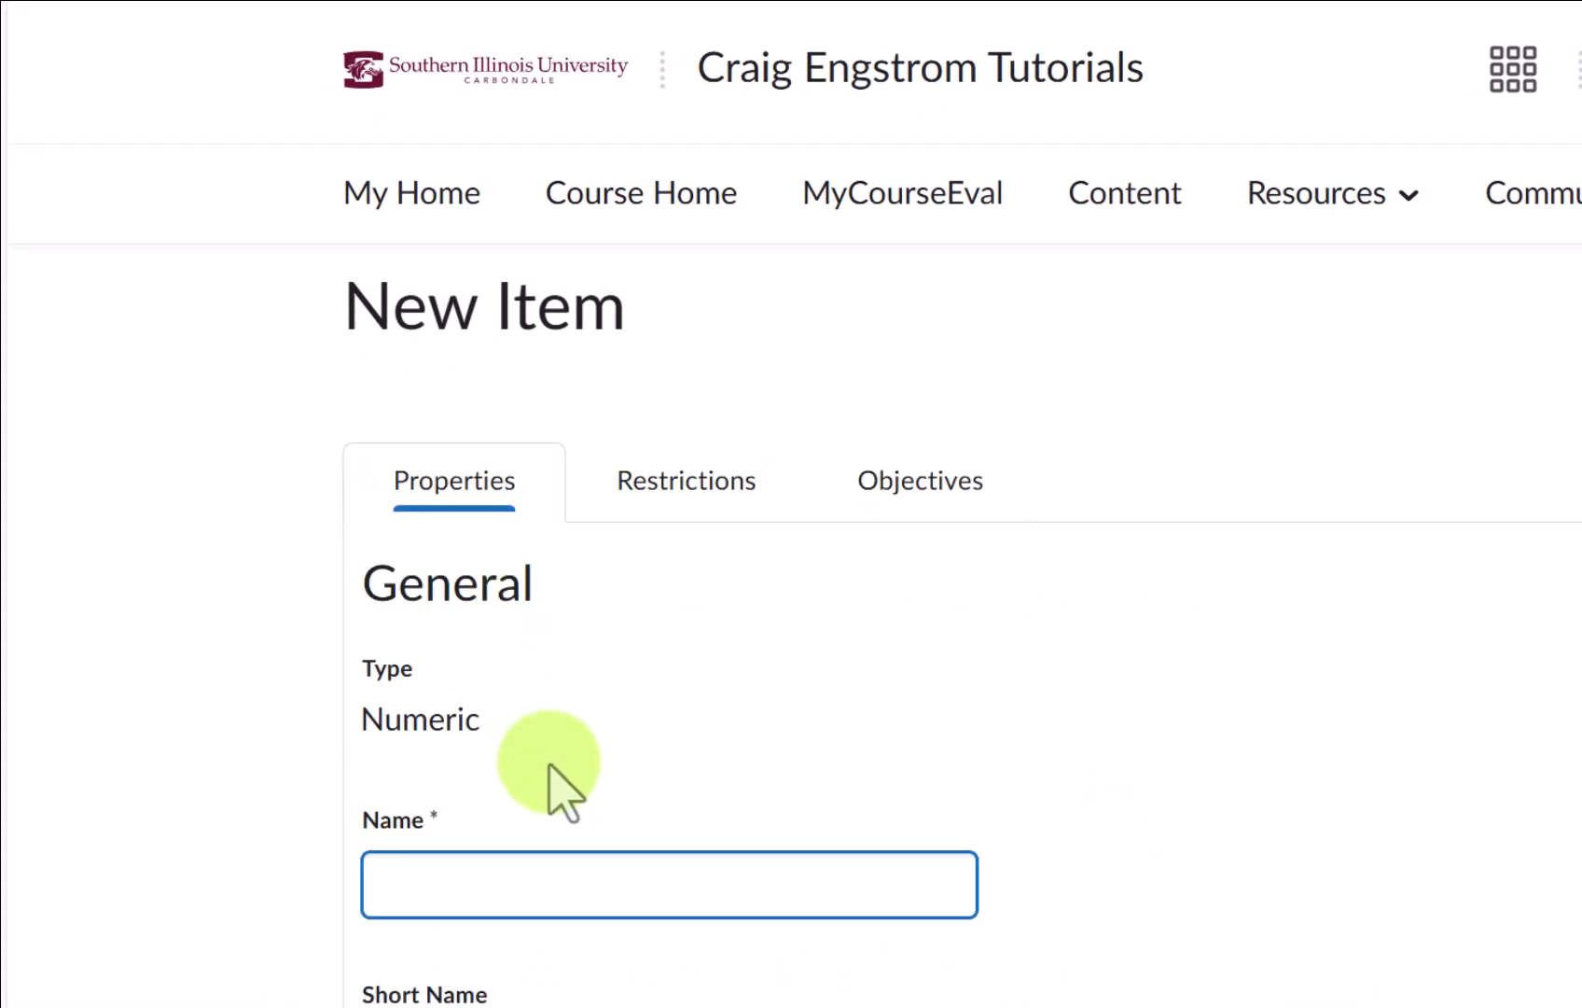
text(Assignment 1)
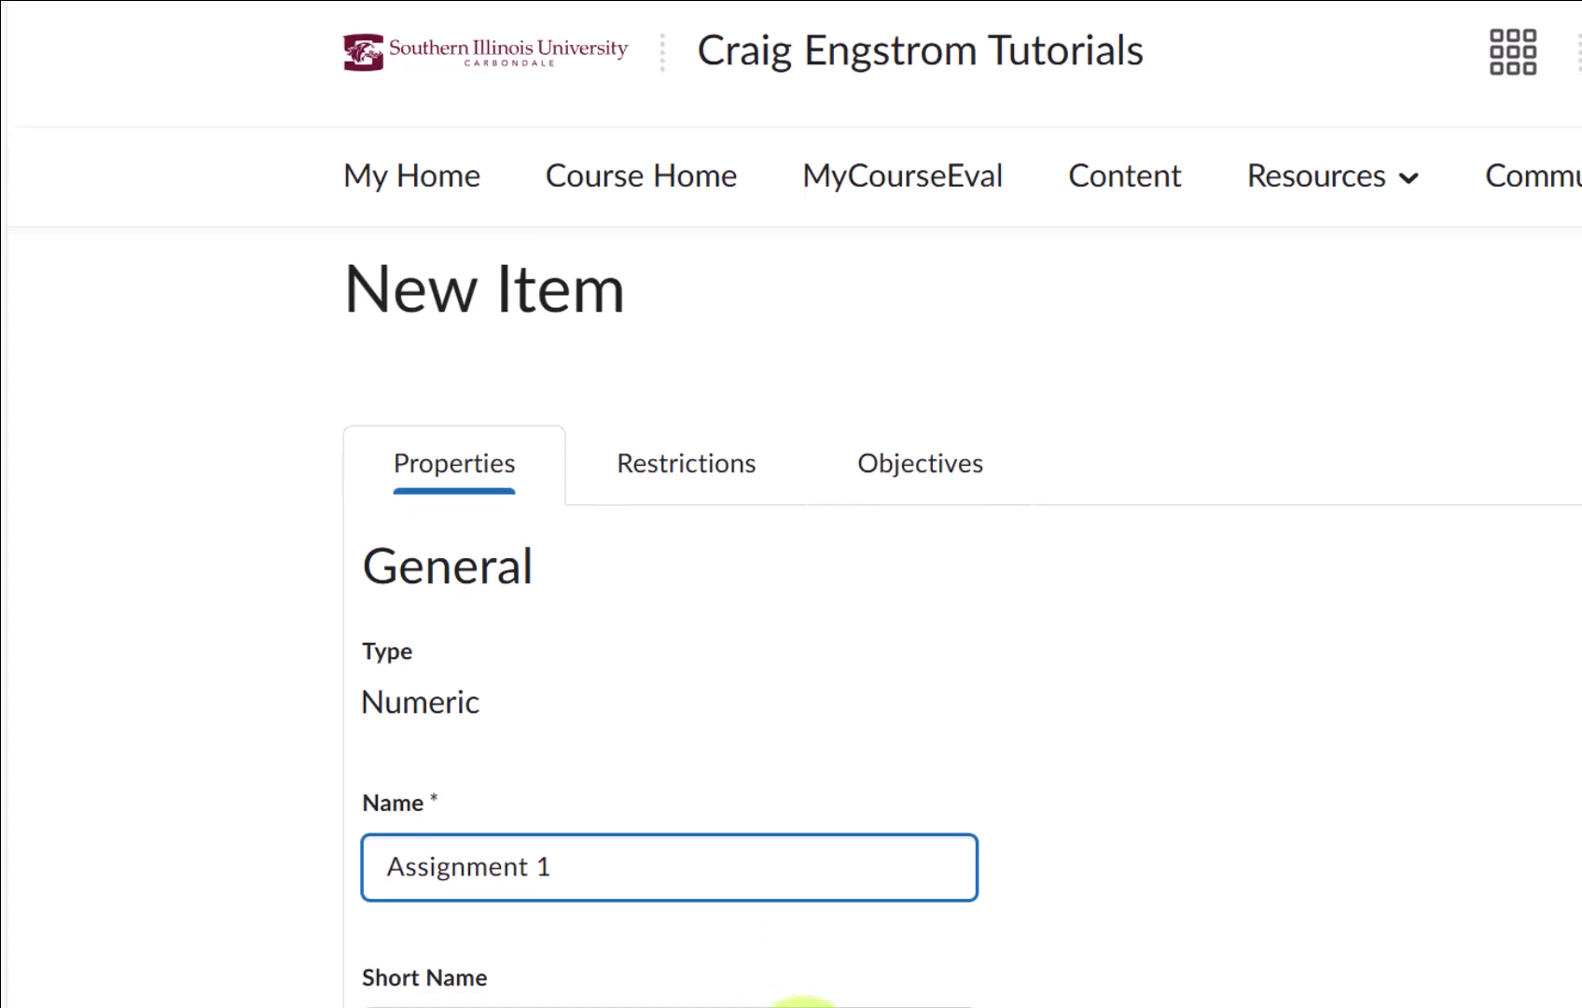
Step: Create a new category named Assignment for the Assignment 1 grade item and save the category
scroll(1265, 476, down, 2)
click(469, 528)
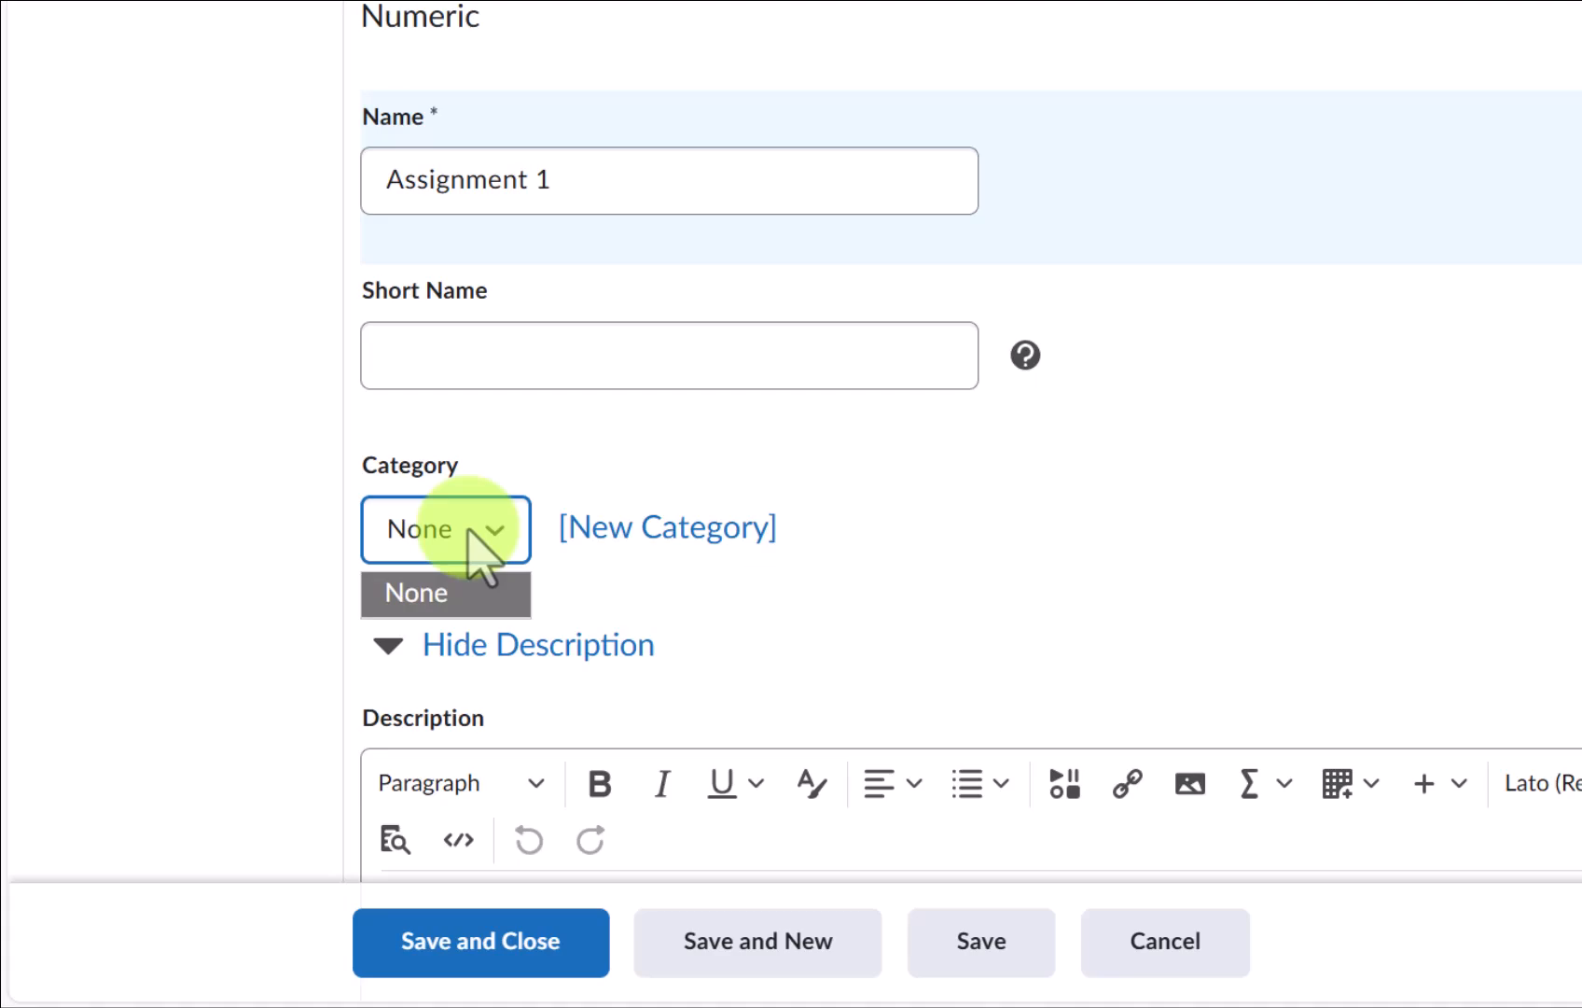
click(651, 530)
text(A)
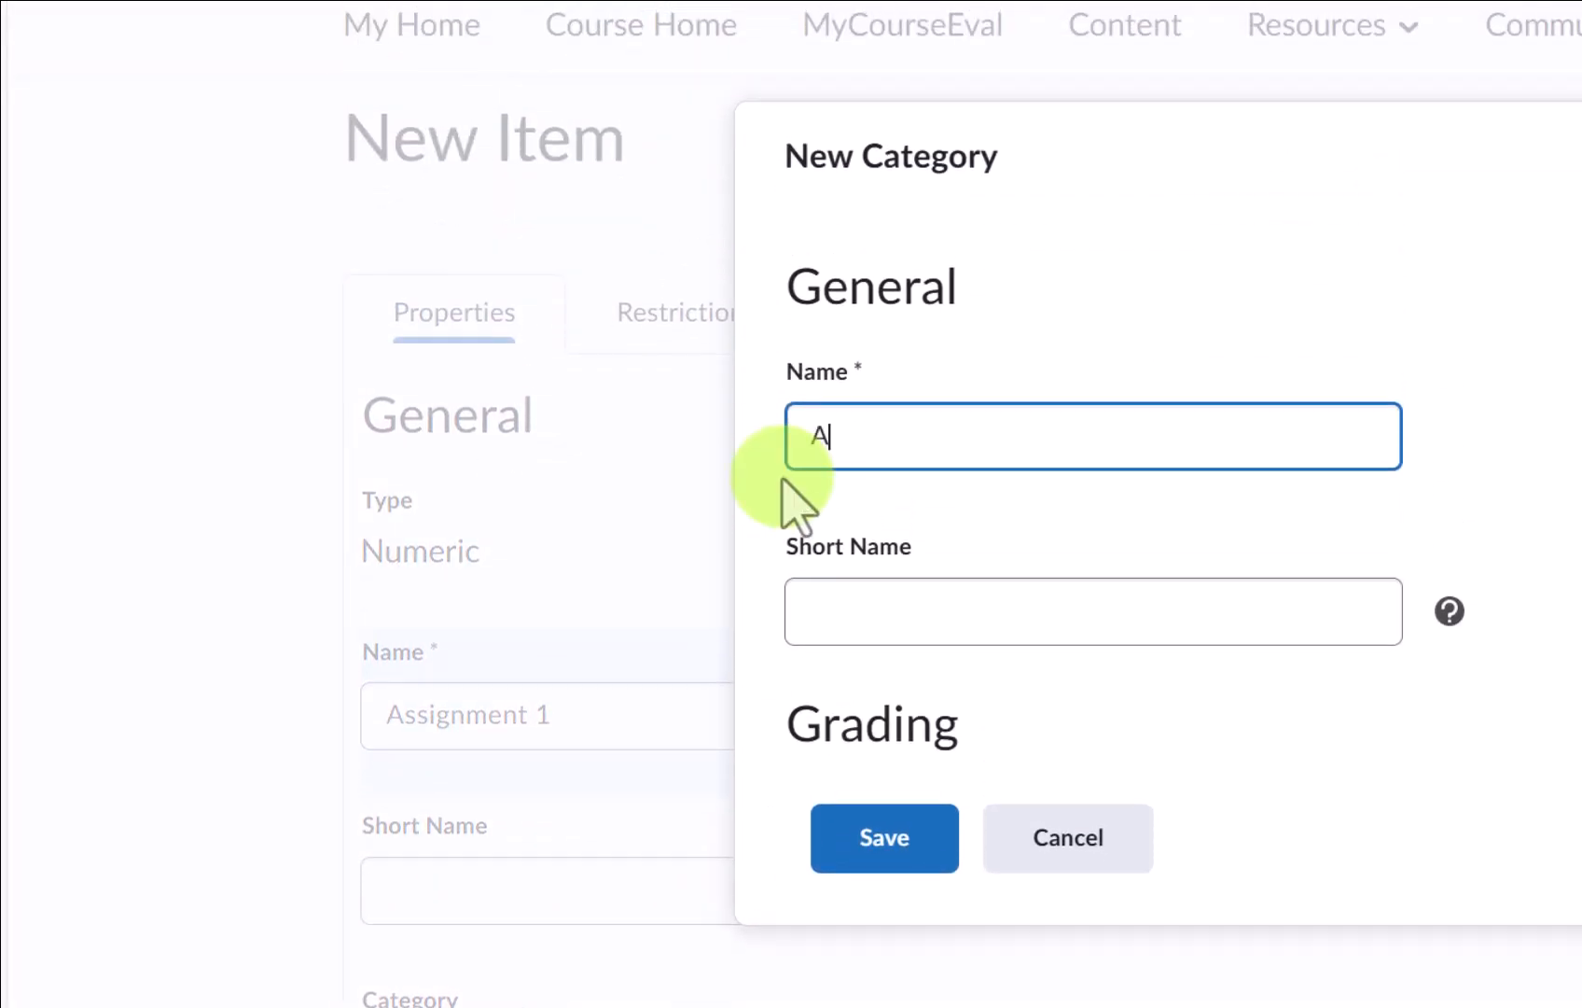
text(ssignment)
click(891, 832)
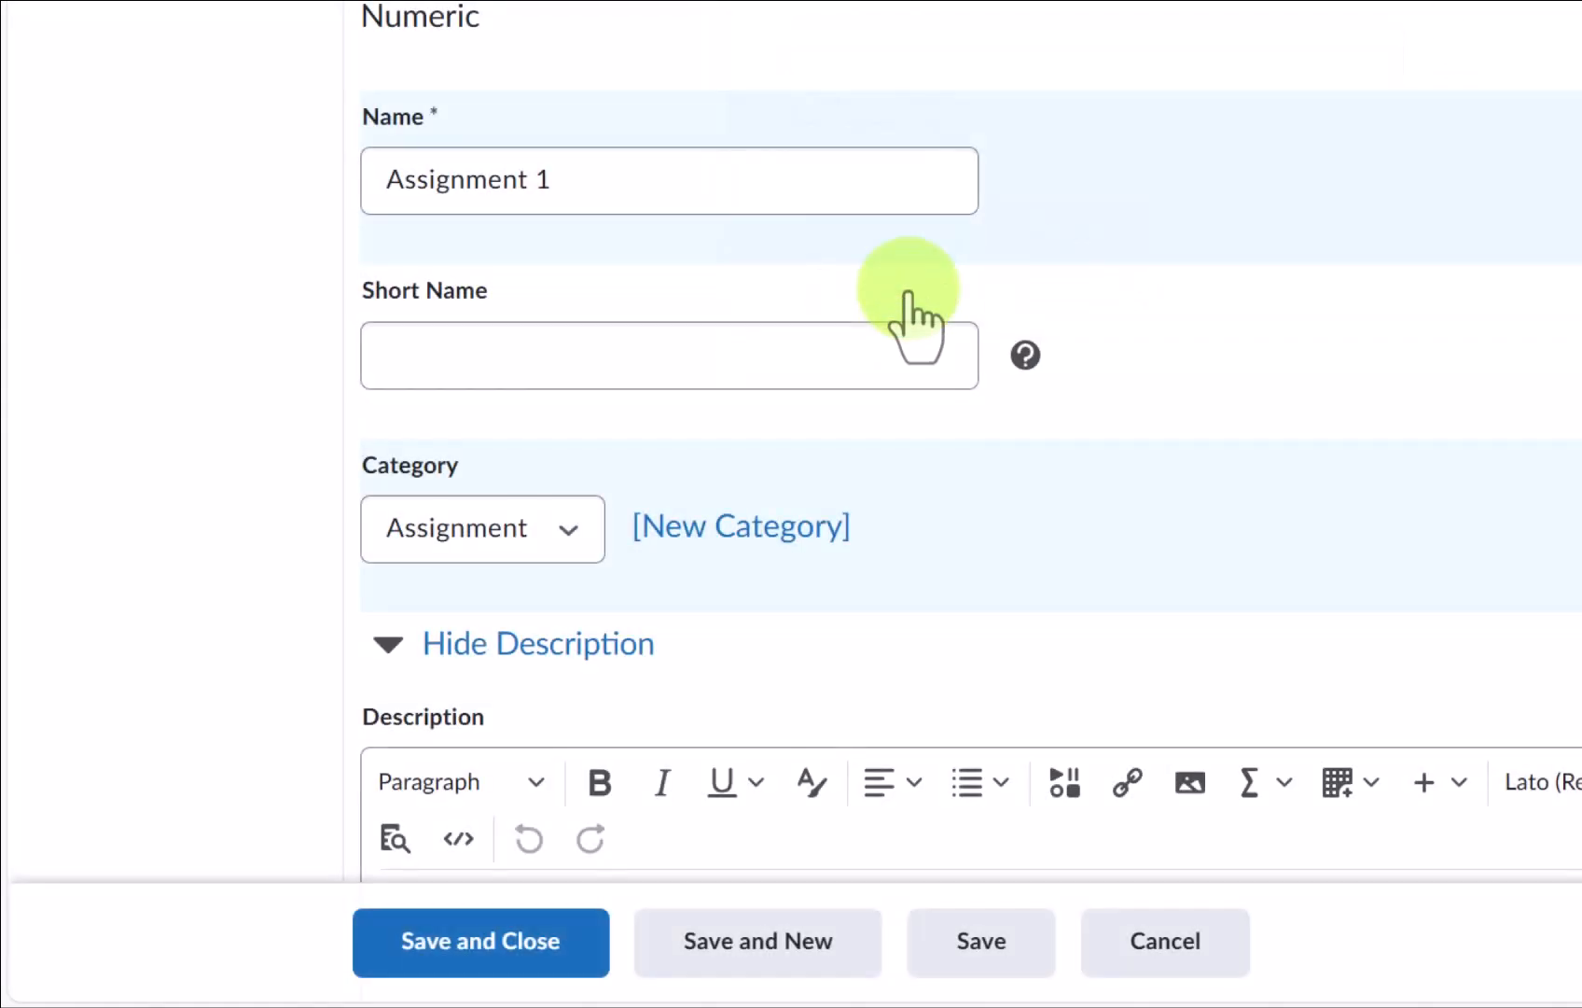
scroll(1007, 452, down, 2)
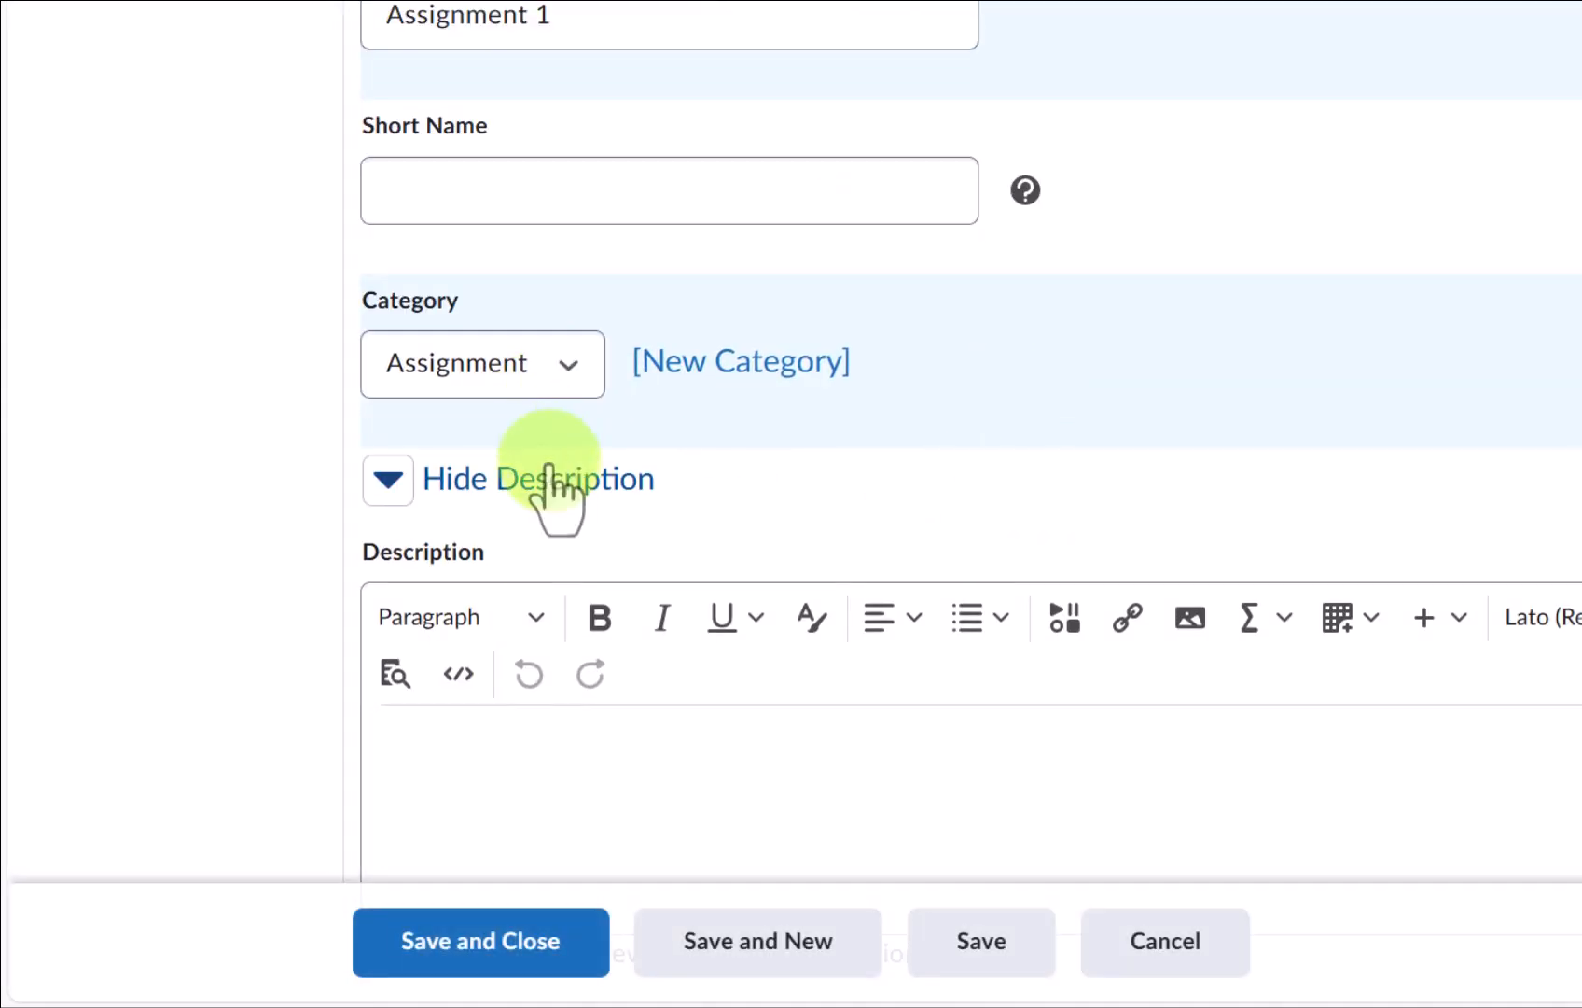
click(600, 17)
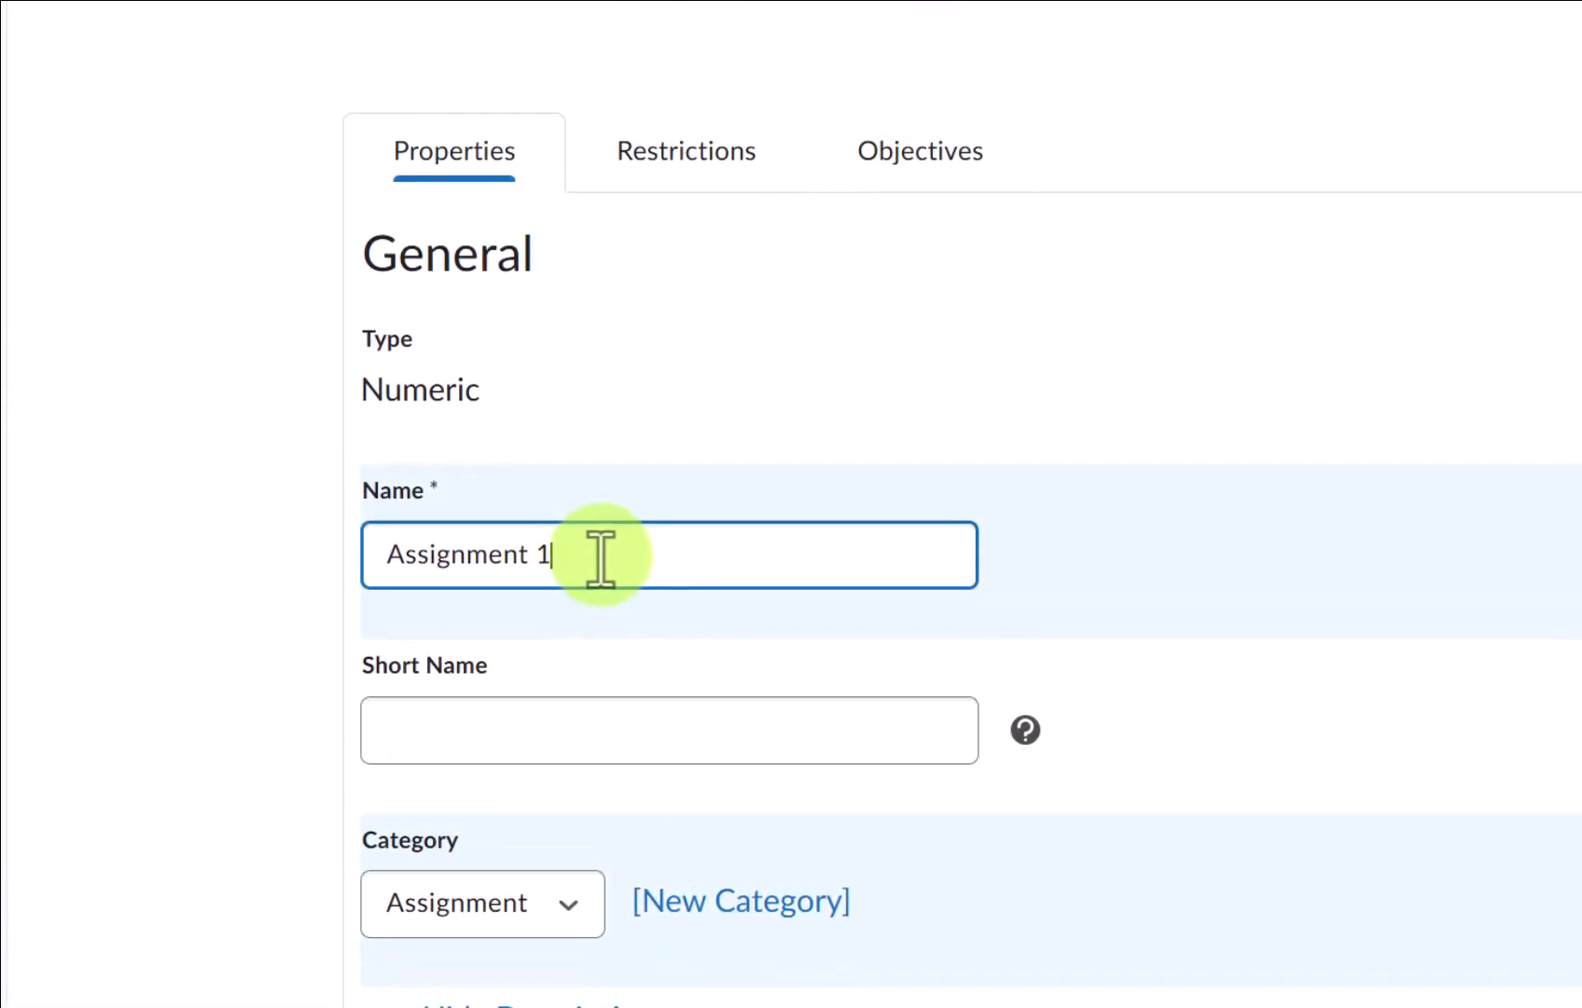
key(BackSpace)
text(2)
key(BackSpace)
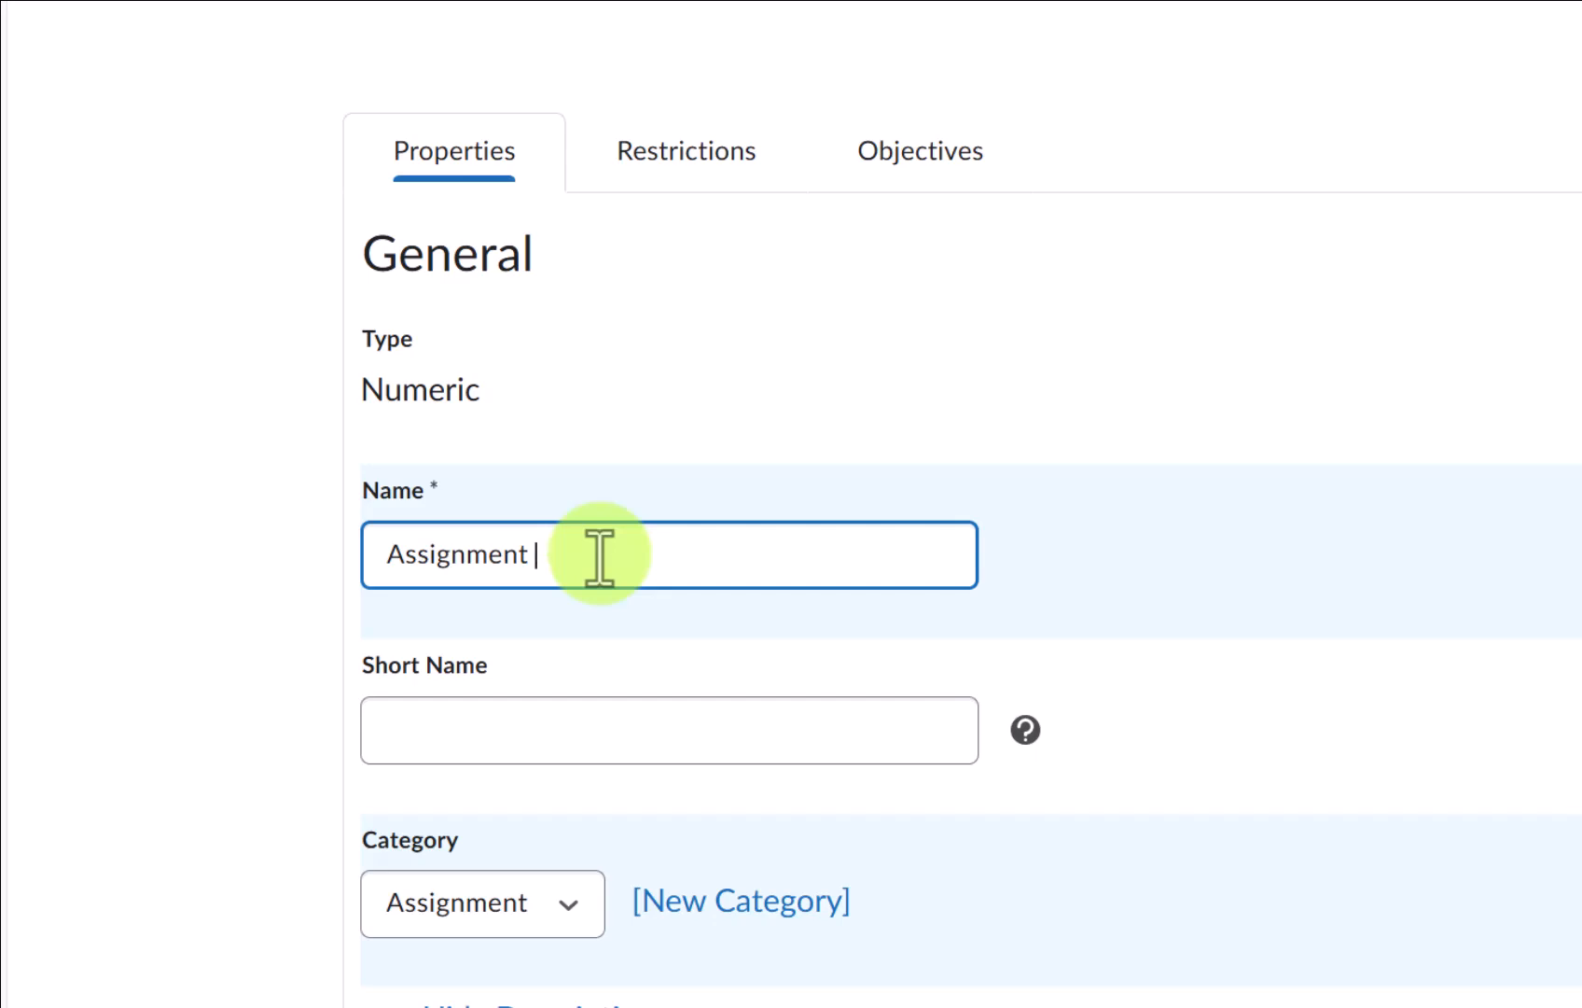
text(1)
click(709, 656)
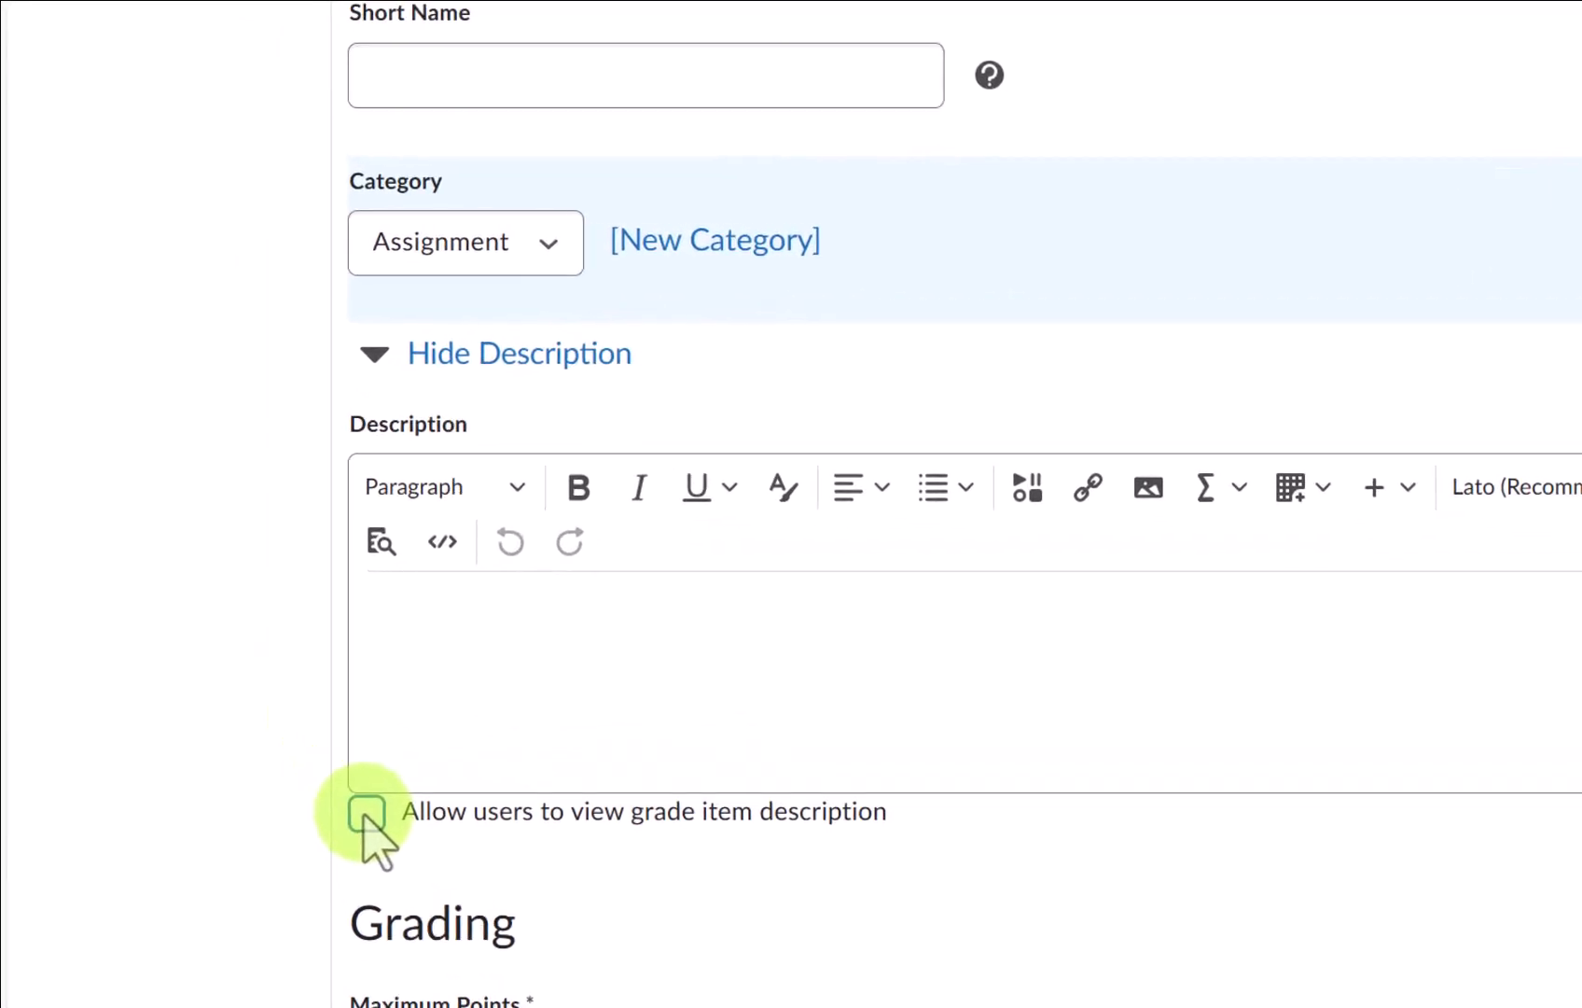
click(227, 581)
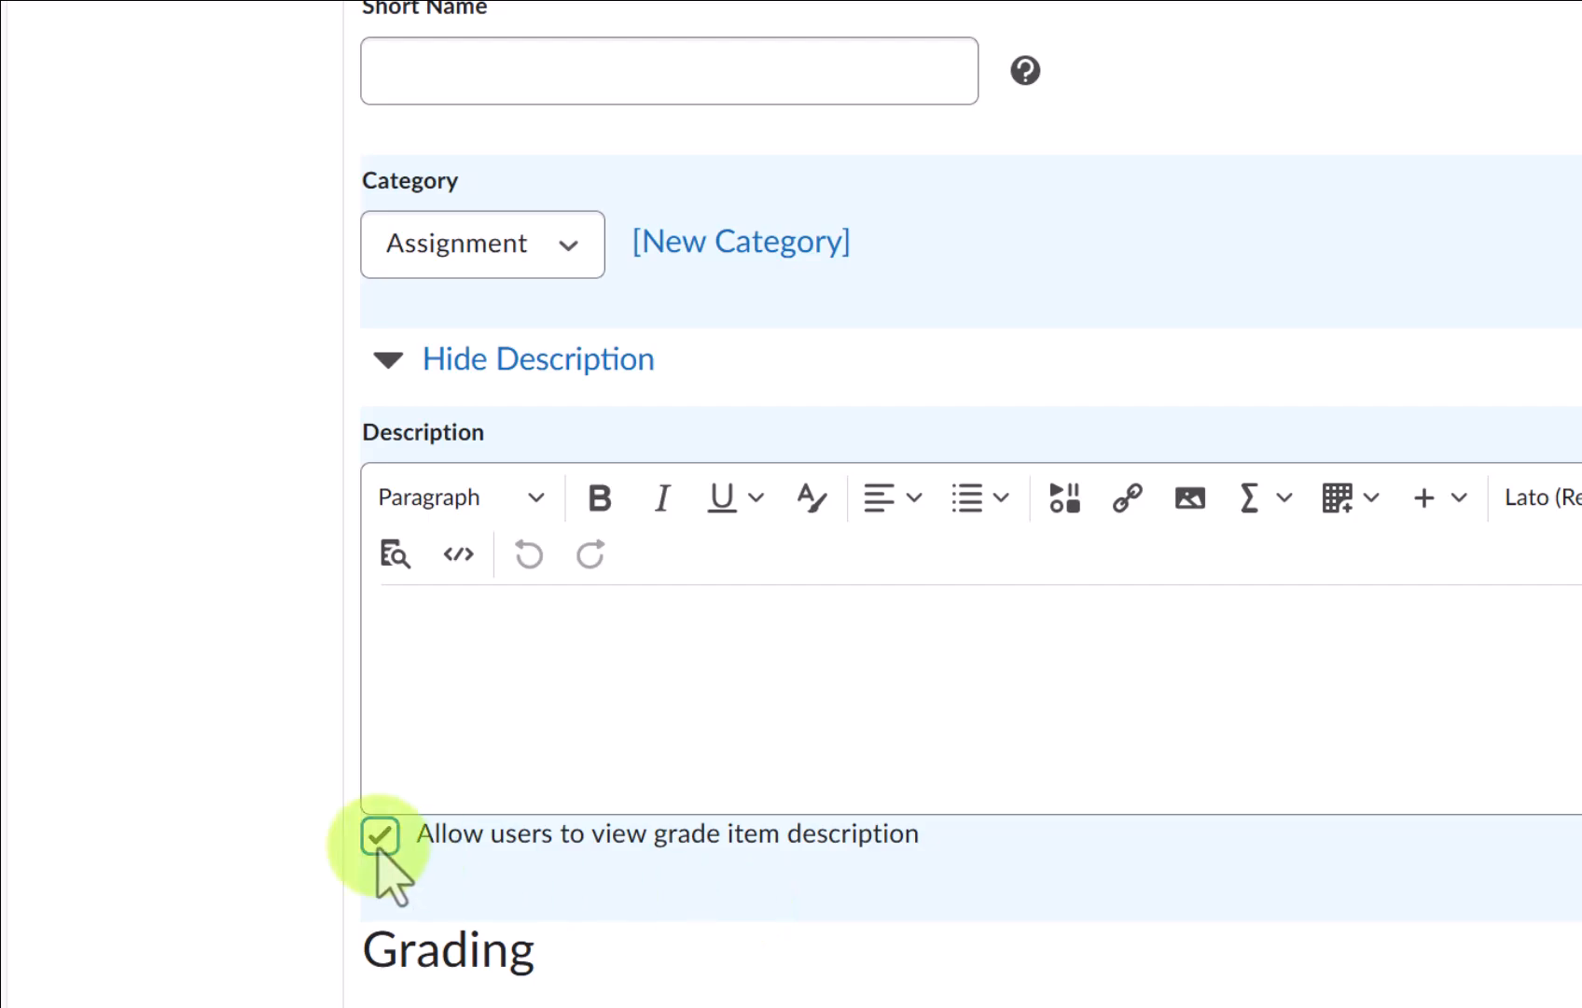
click(379, 837)
Step: Set the Assignment 1 grade item's maximum points to 100
scroll(528, 775, down, 5)
click(469, 440)
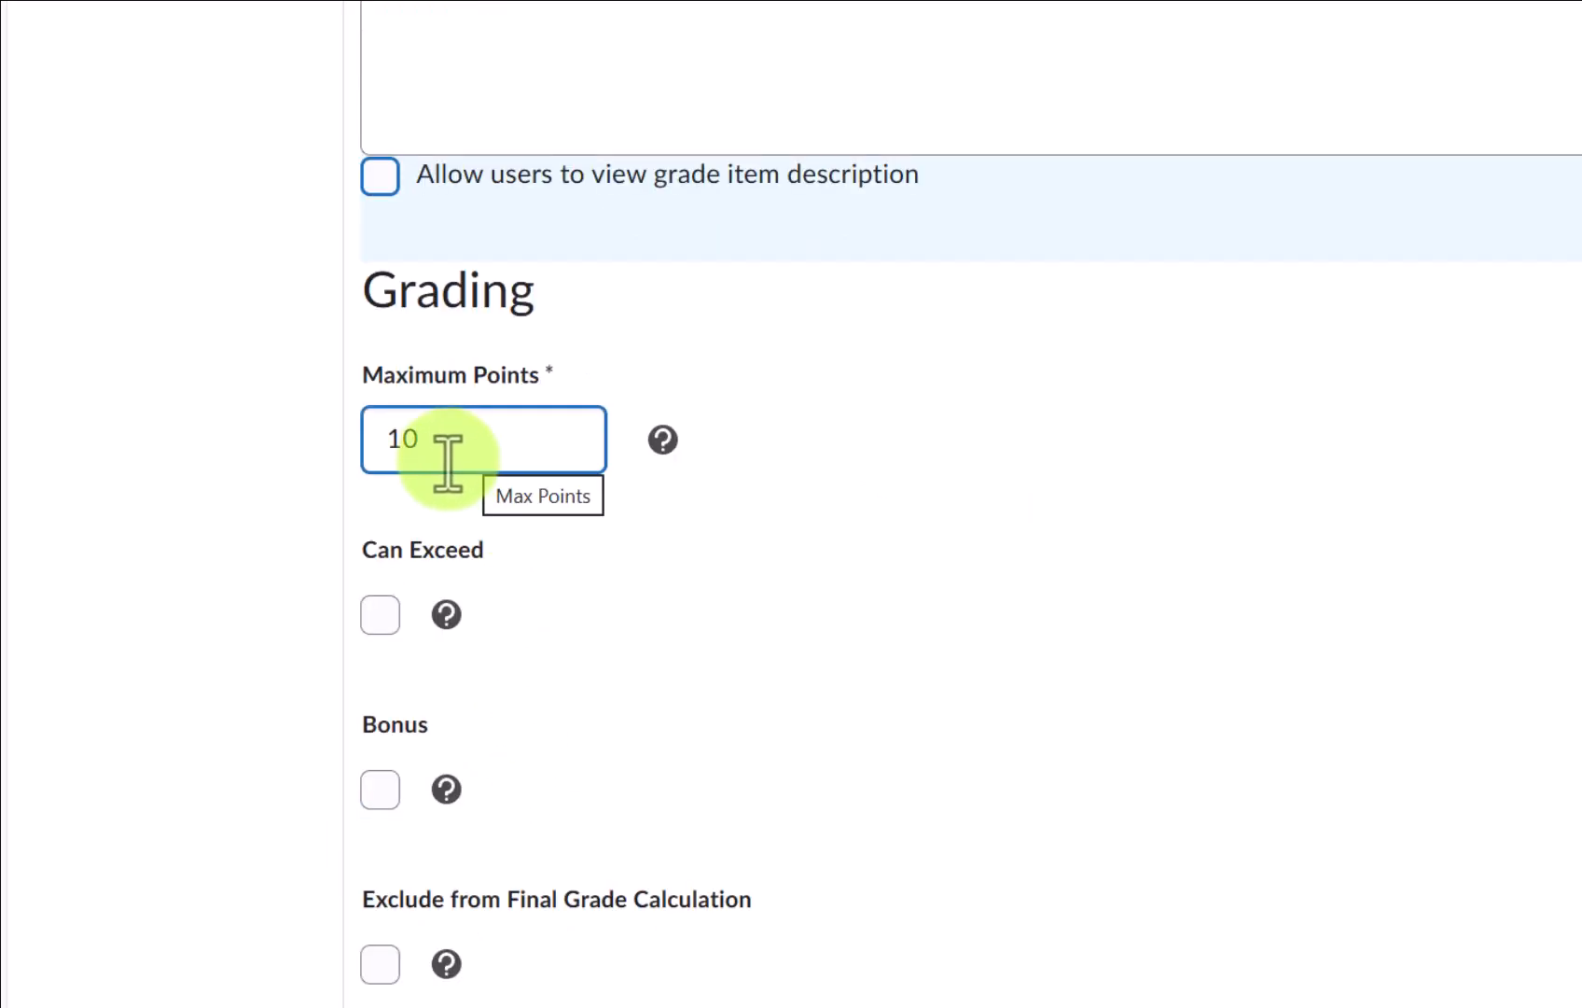
drag(449, 464, 347, 457)
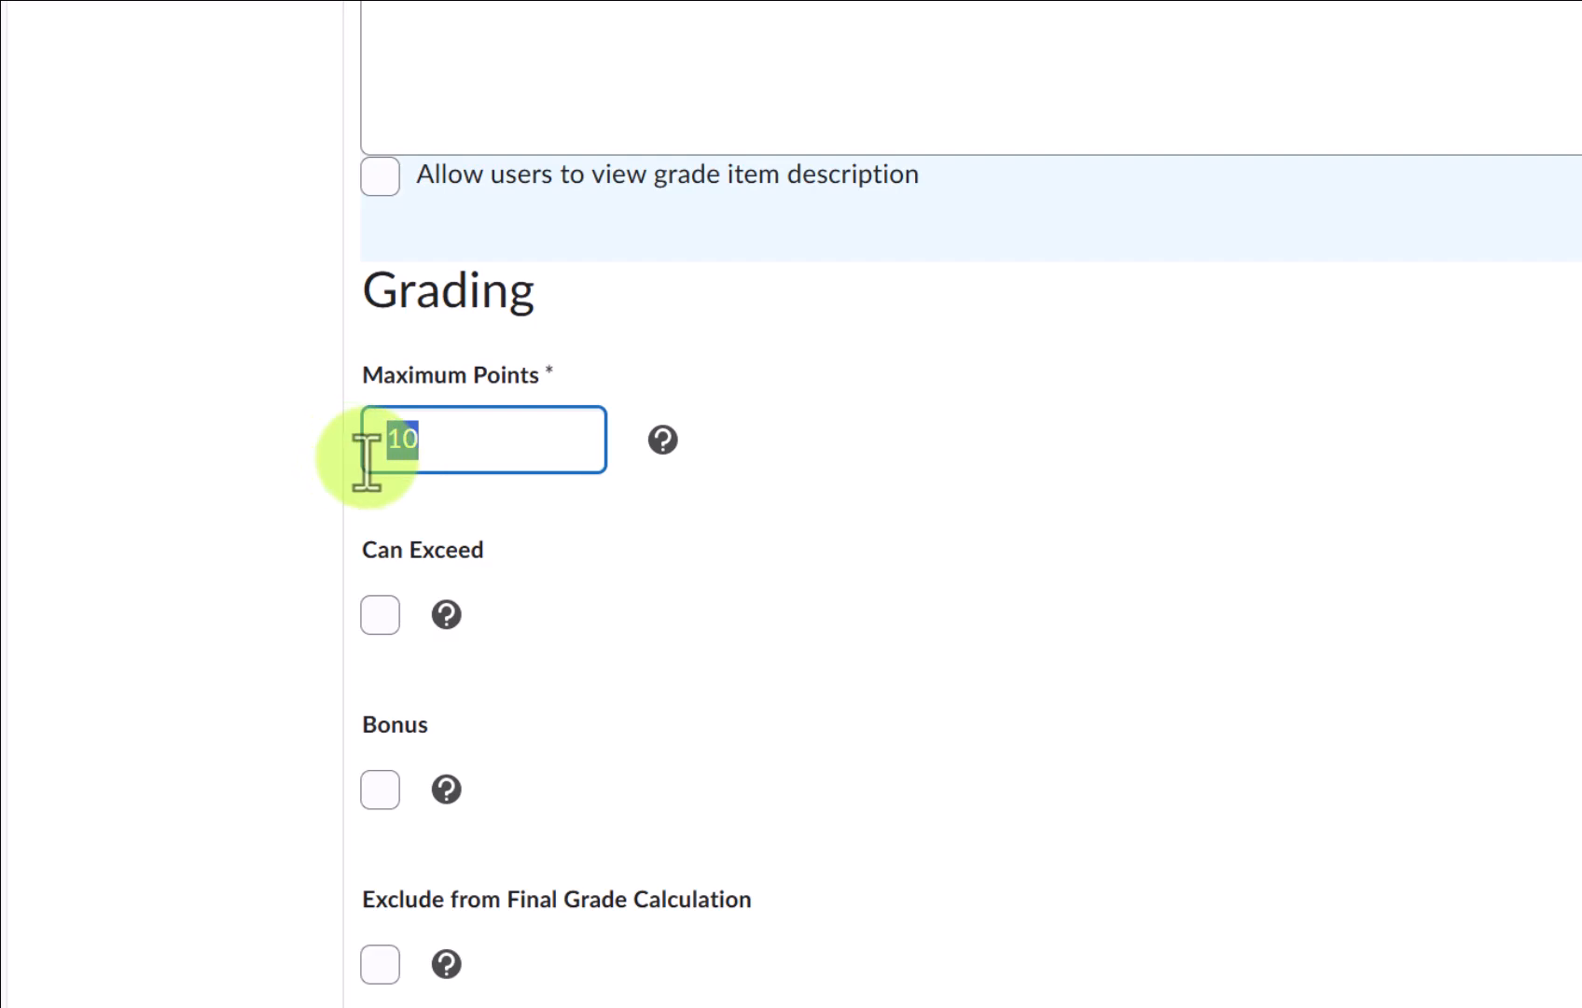
text(100)
click(555, 537)
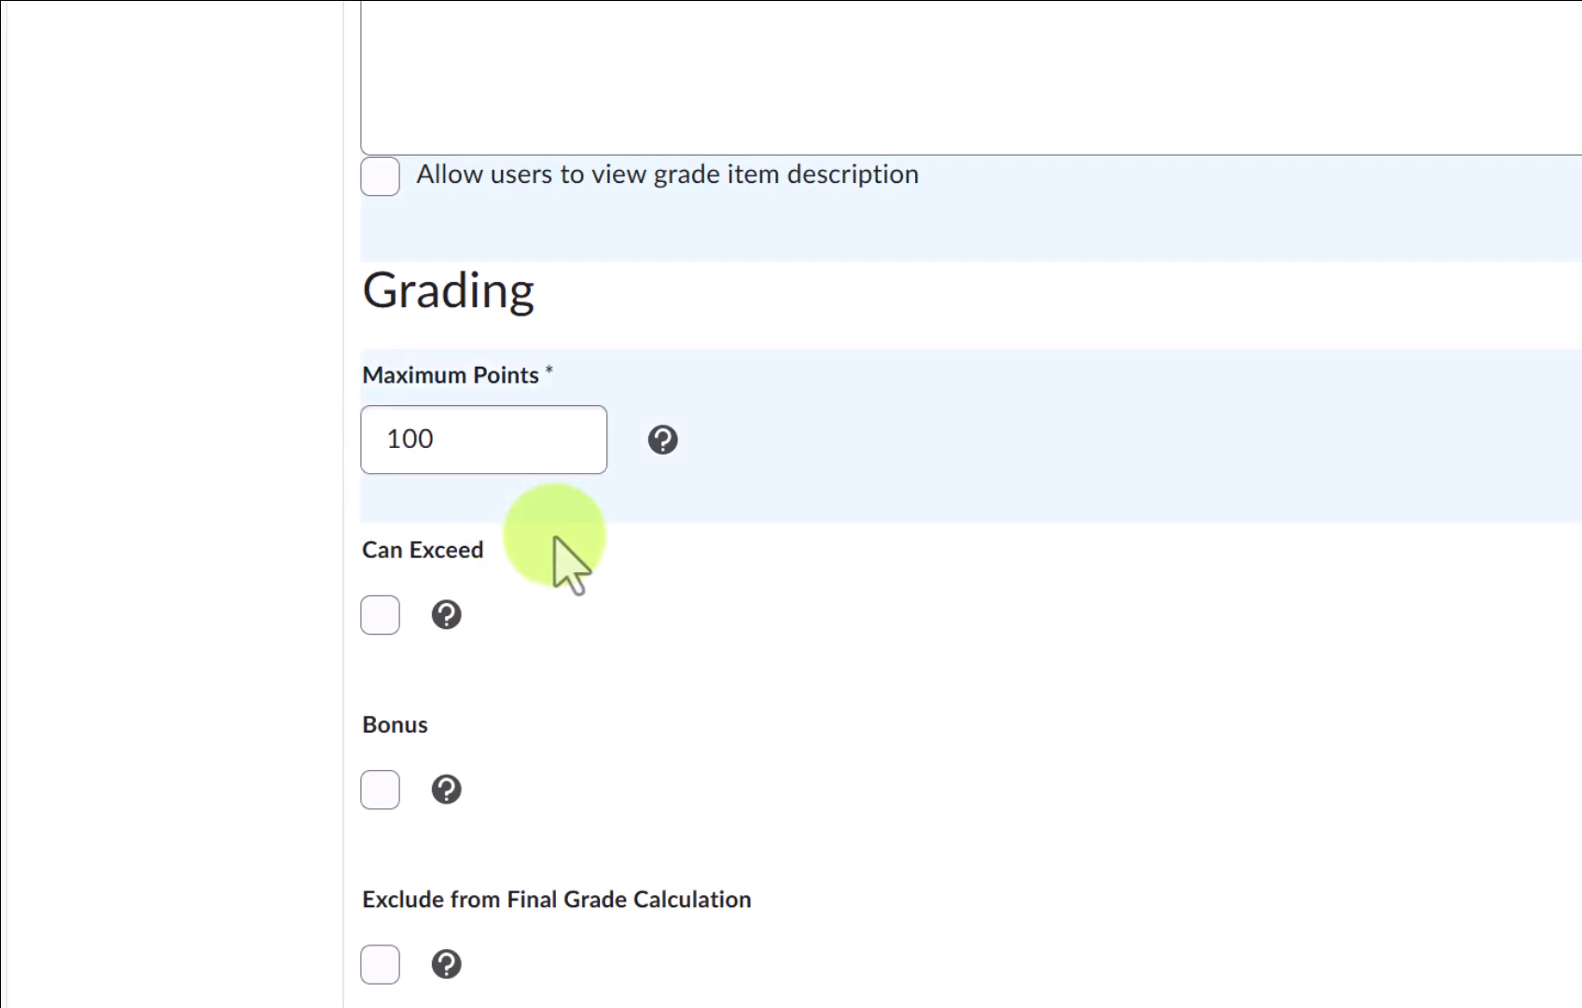
Step: Try the Can Exceed option for the grade item and read its help explanation
click(375, 629)
click(376, 623)
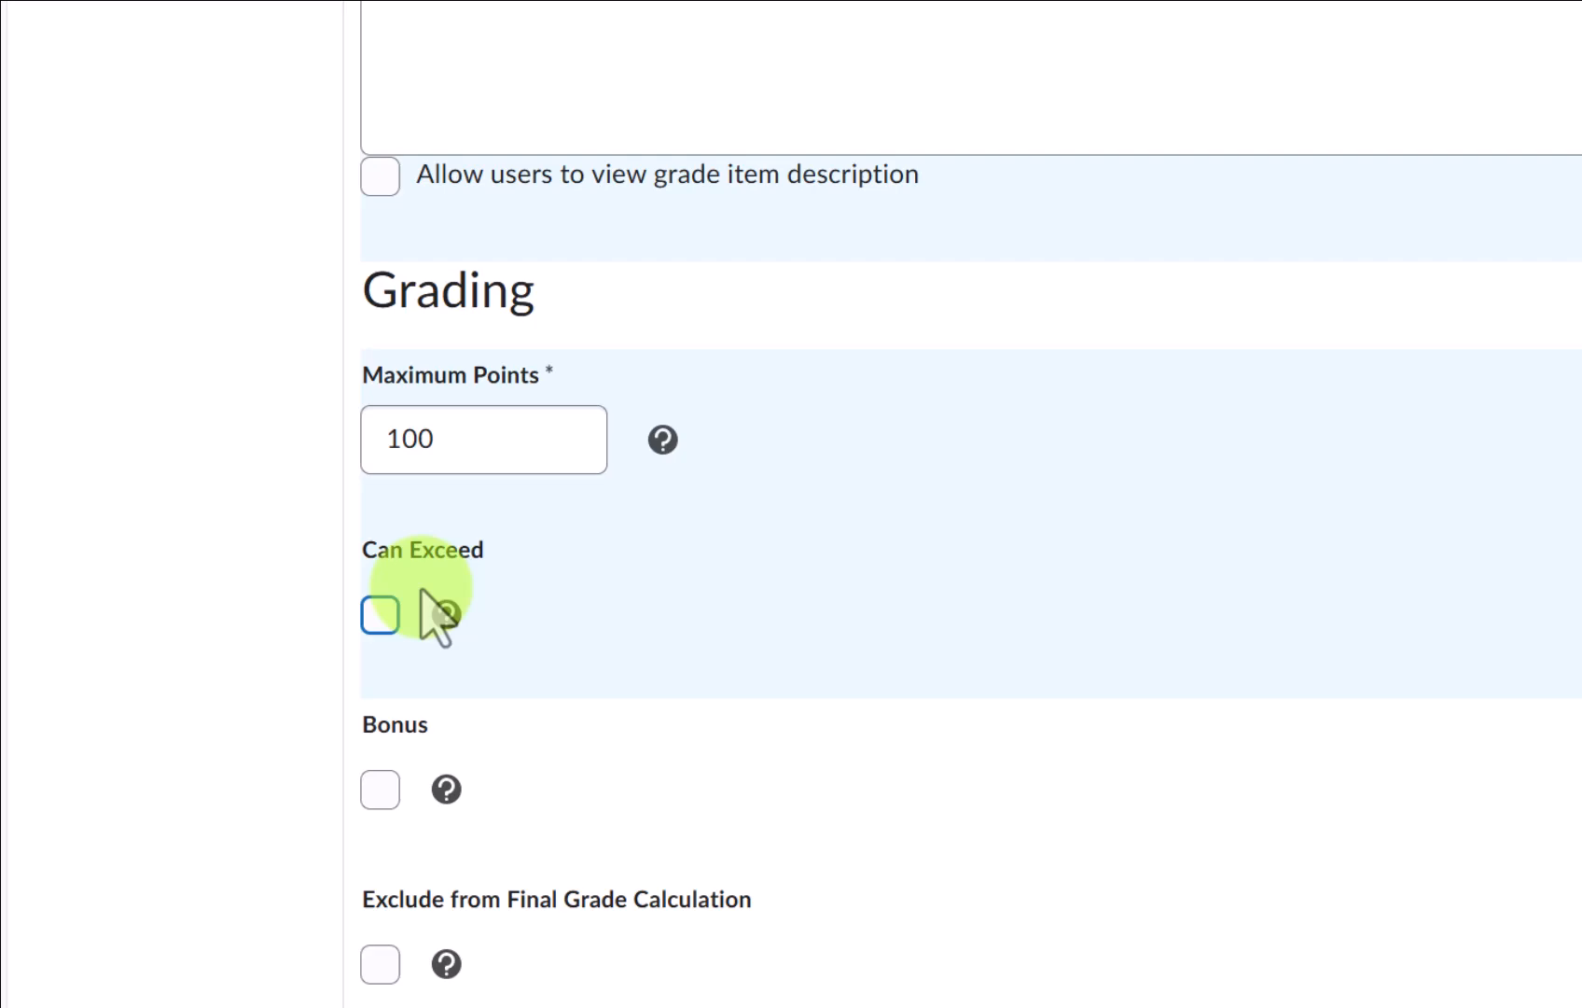
click(379, 617)
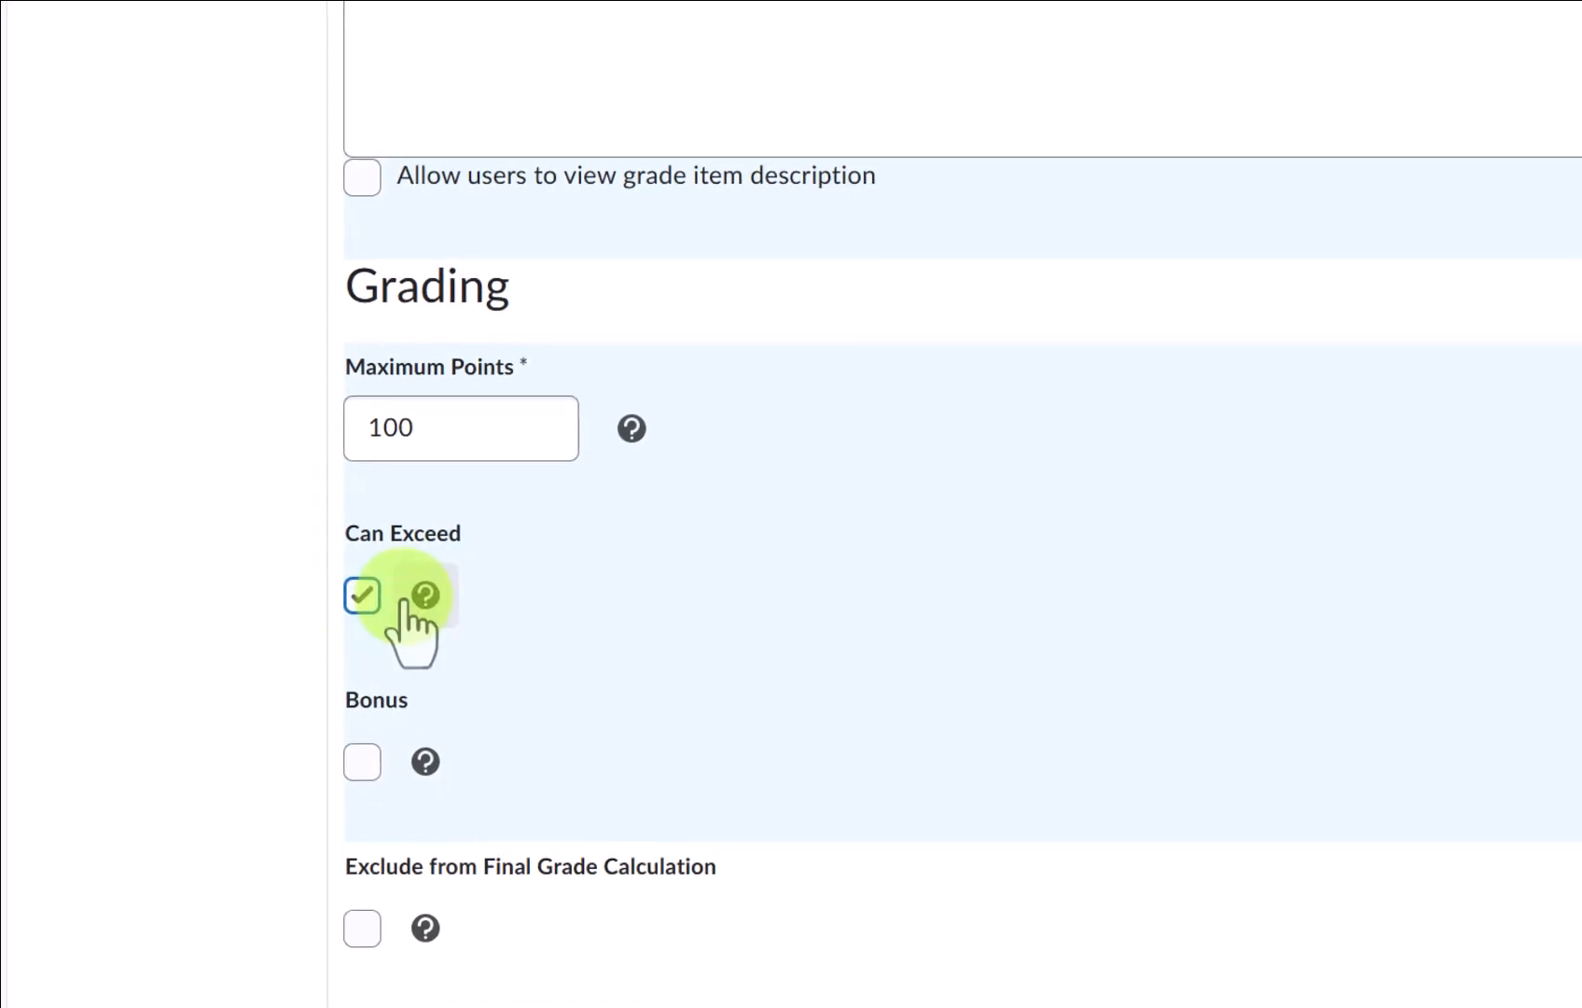
click(446, 614)
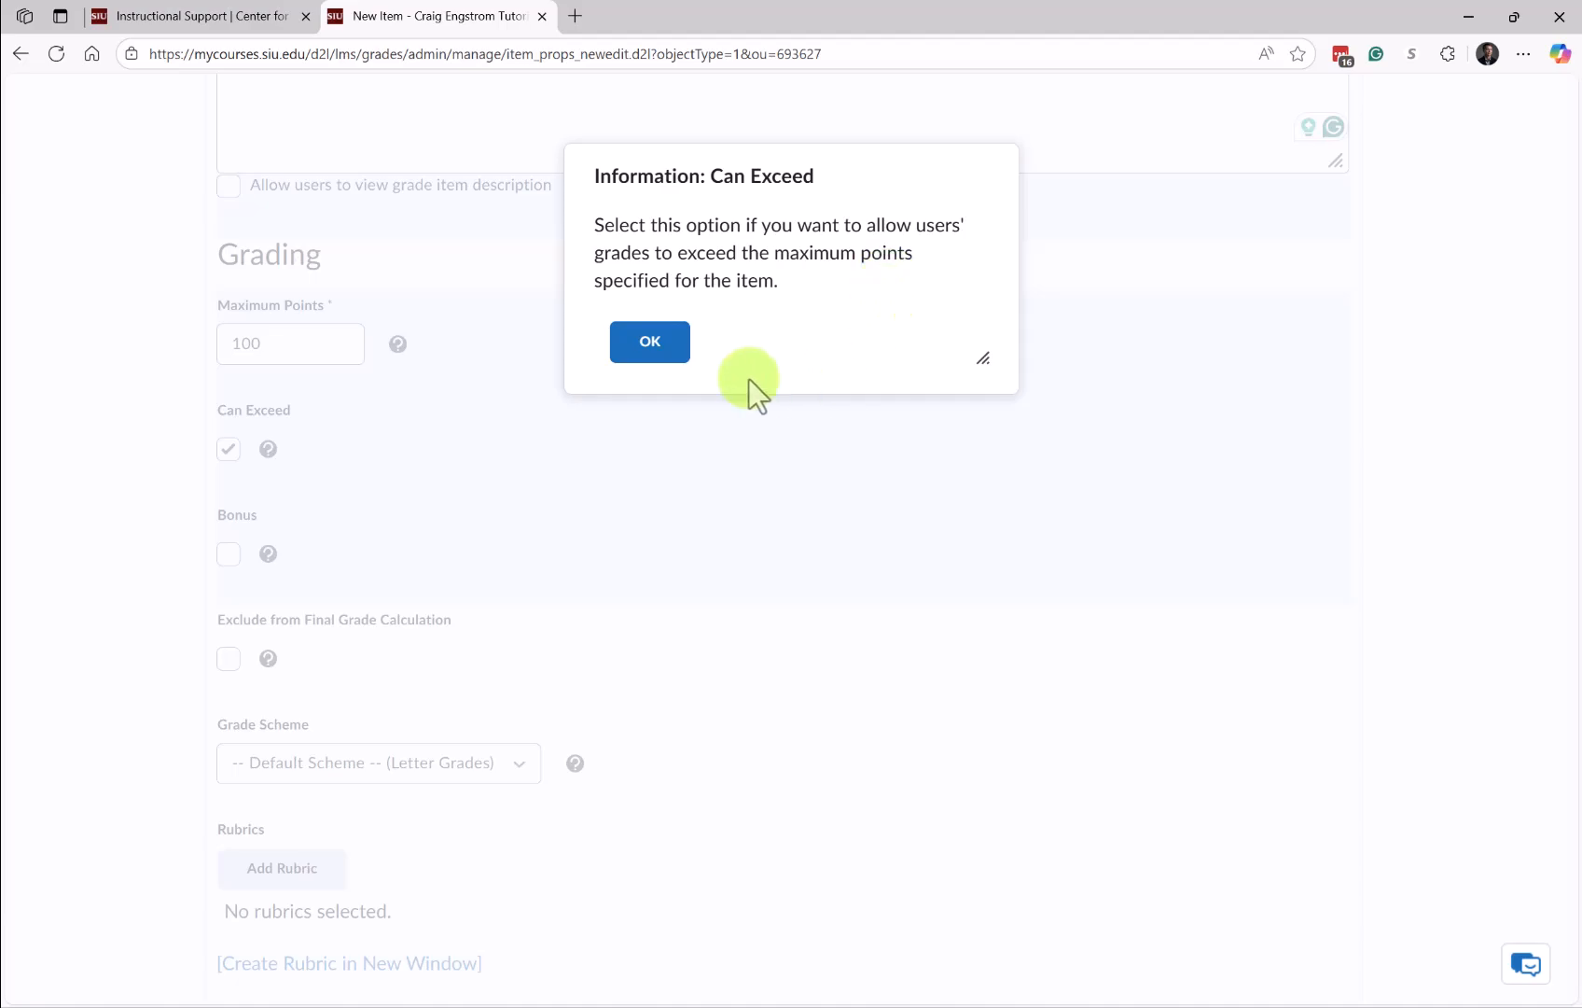
click(654, 347)
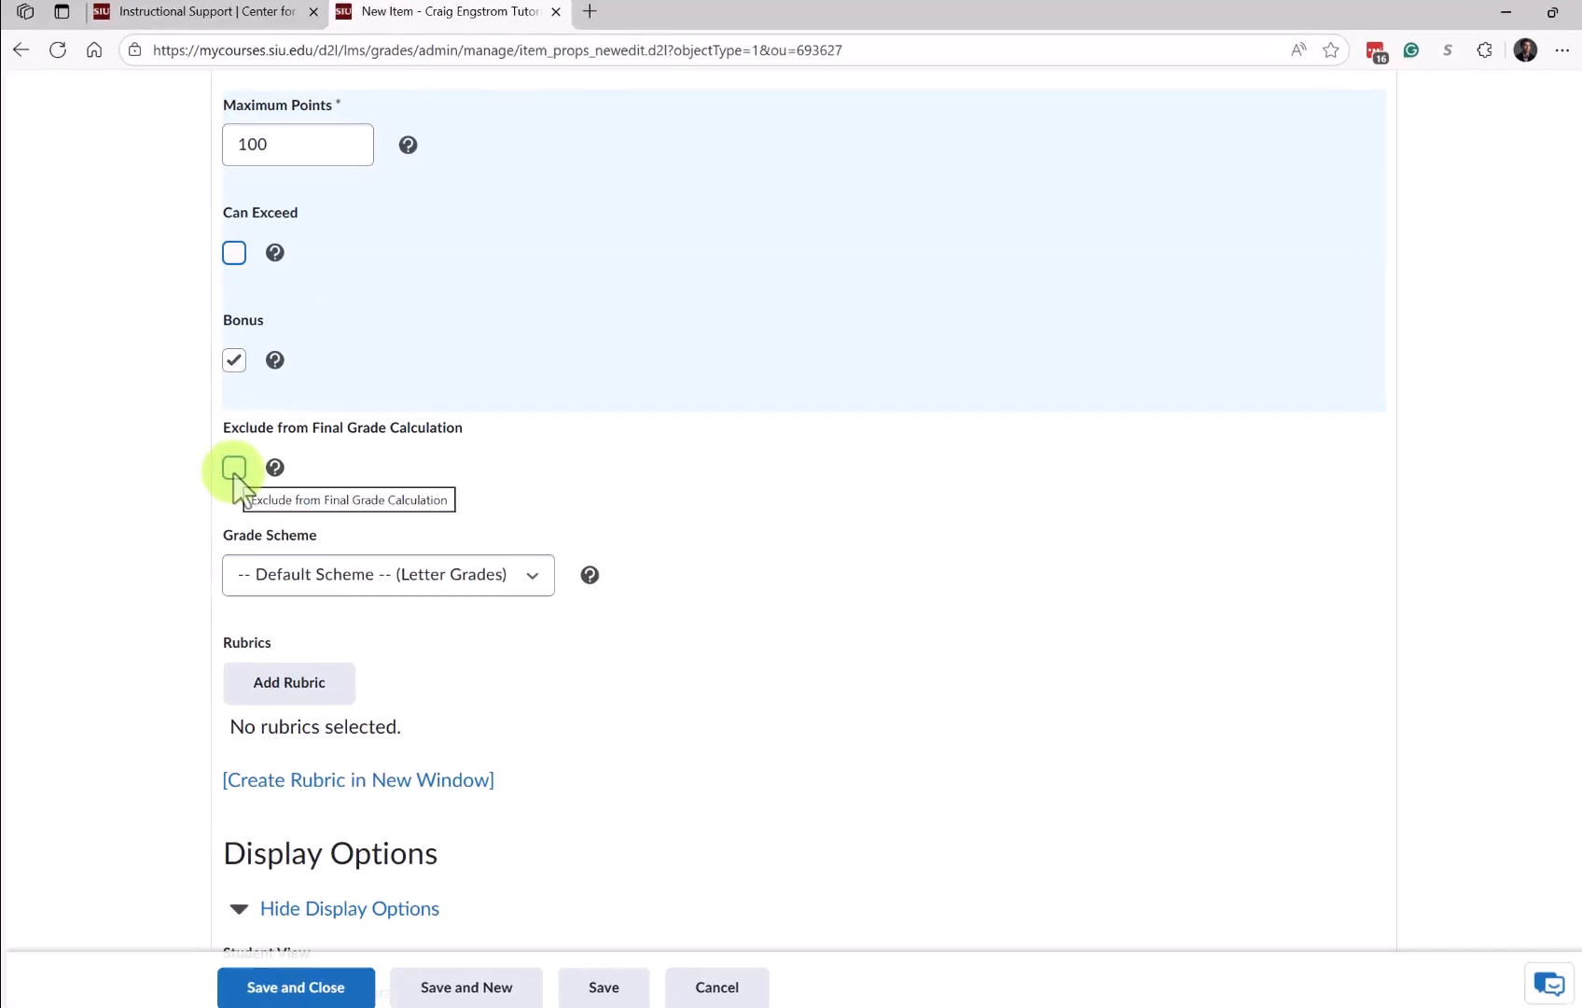
Step: Mark the item as Bonus, leave Can Exceed and Exclude from Final Grade Calculation off, and keep the default Letter Grades scheme
click(234, 467)
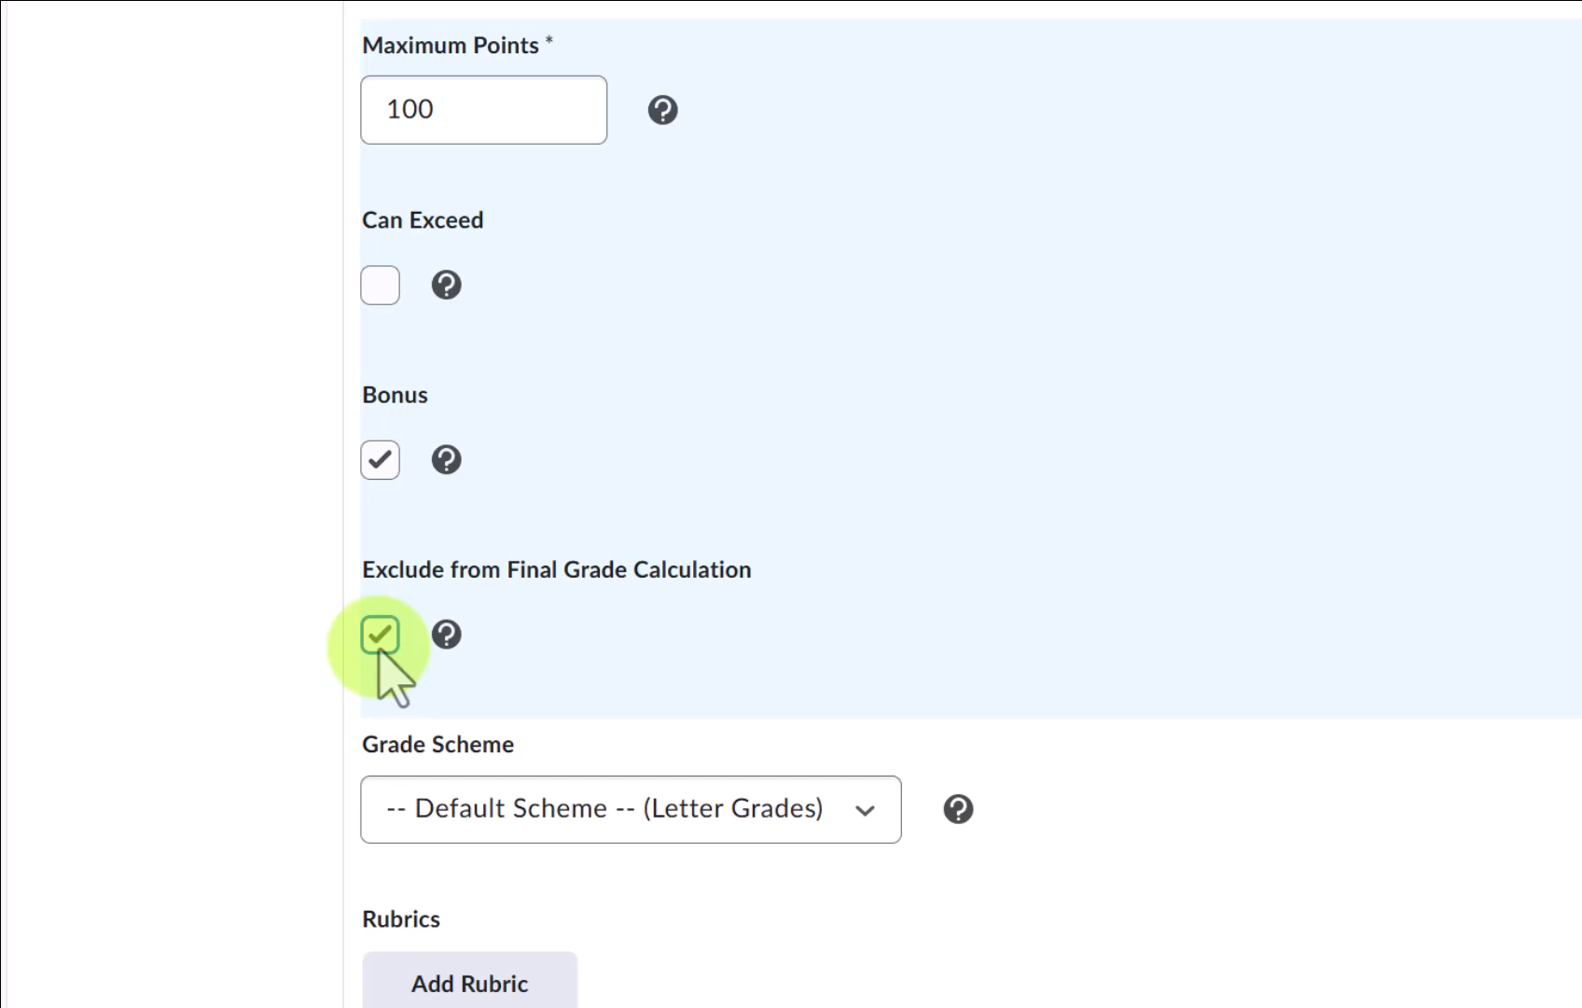
click(732, 829)
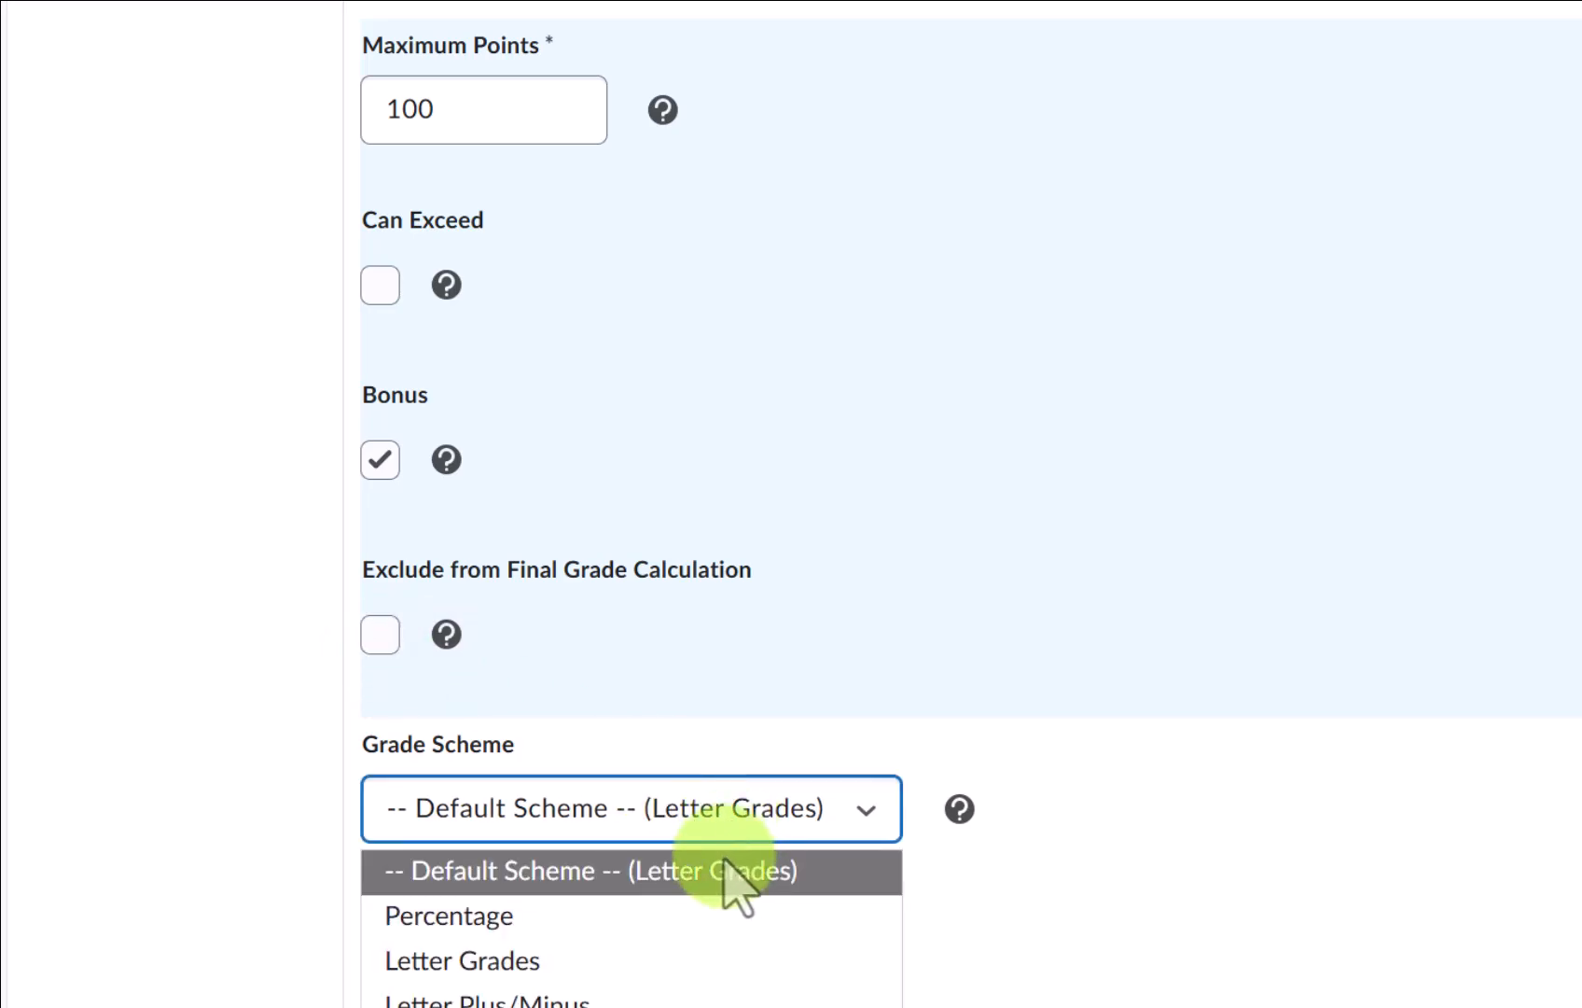
click(732, 879)
Step: Keep the default display options, save the item, and add Assignment 2 as another 100-point bonus item in the Assignment category
scroll(823, 936, down, 1)
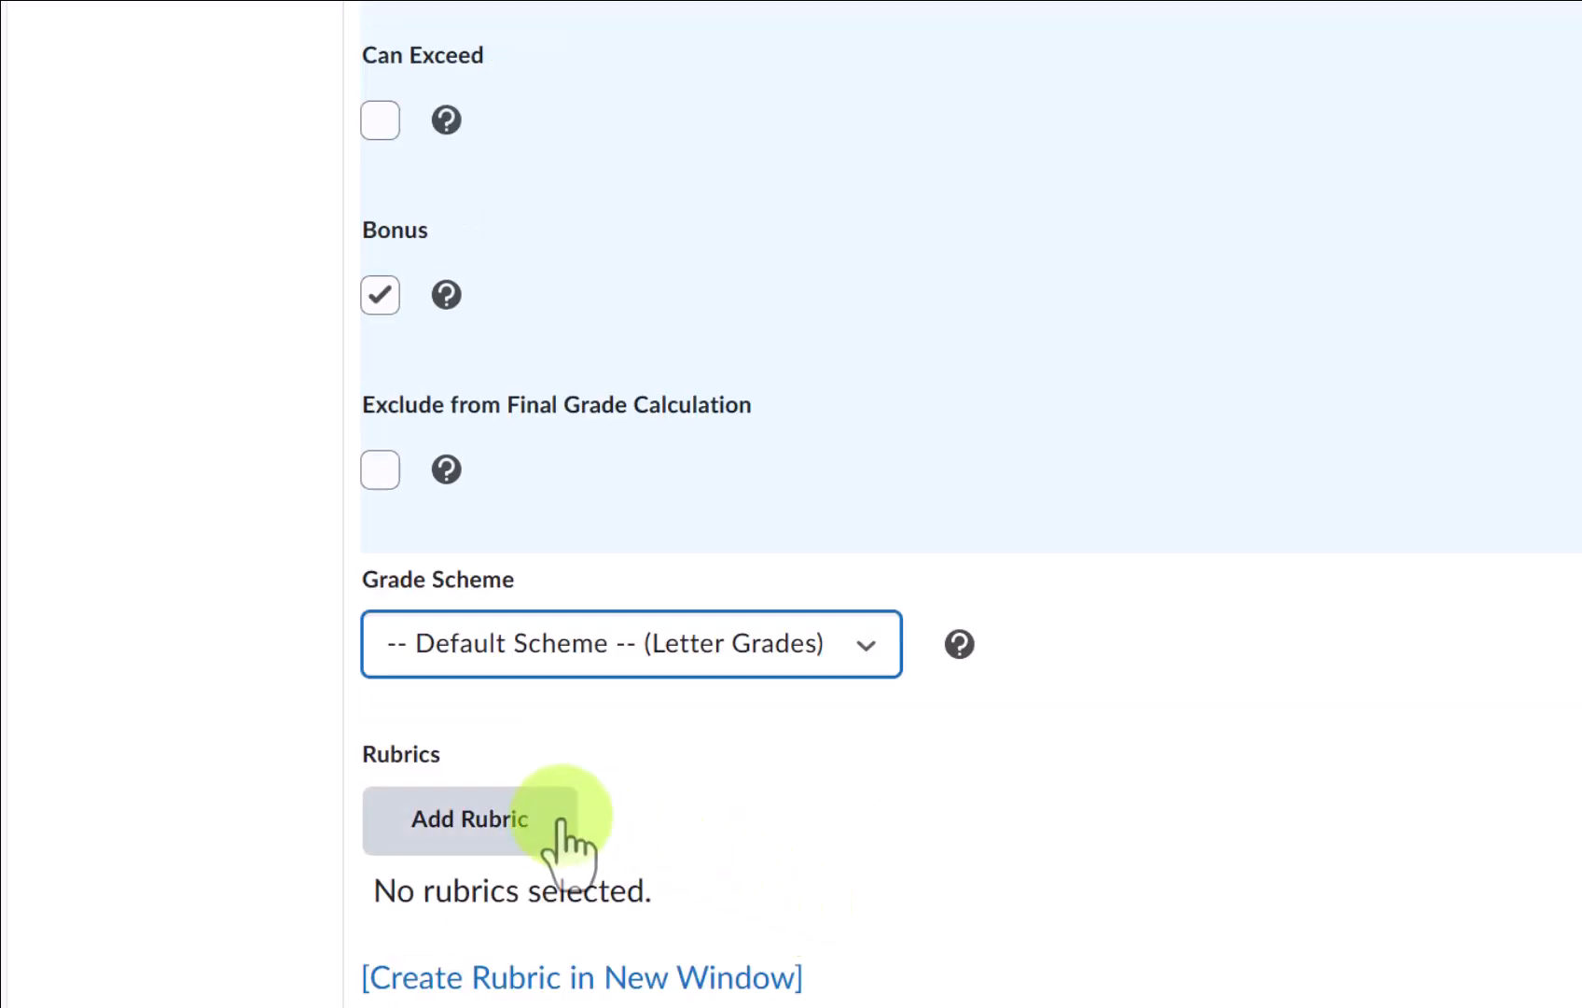
scroll(896, 877, down, 3)
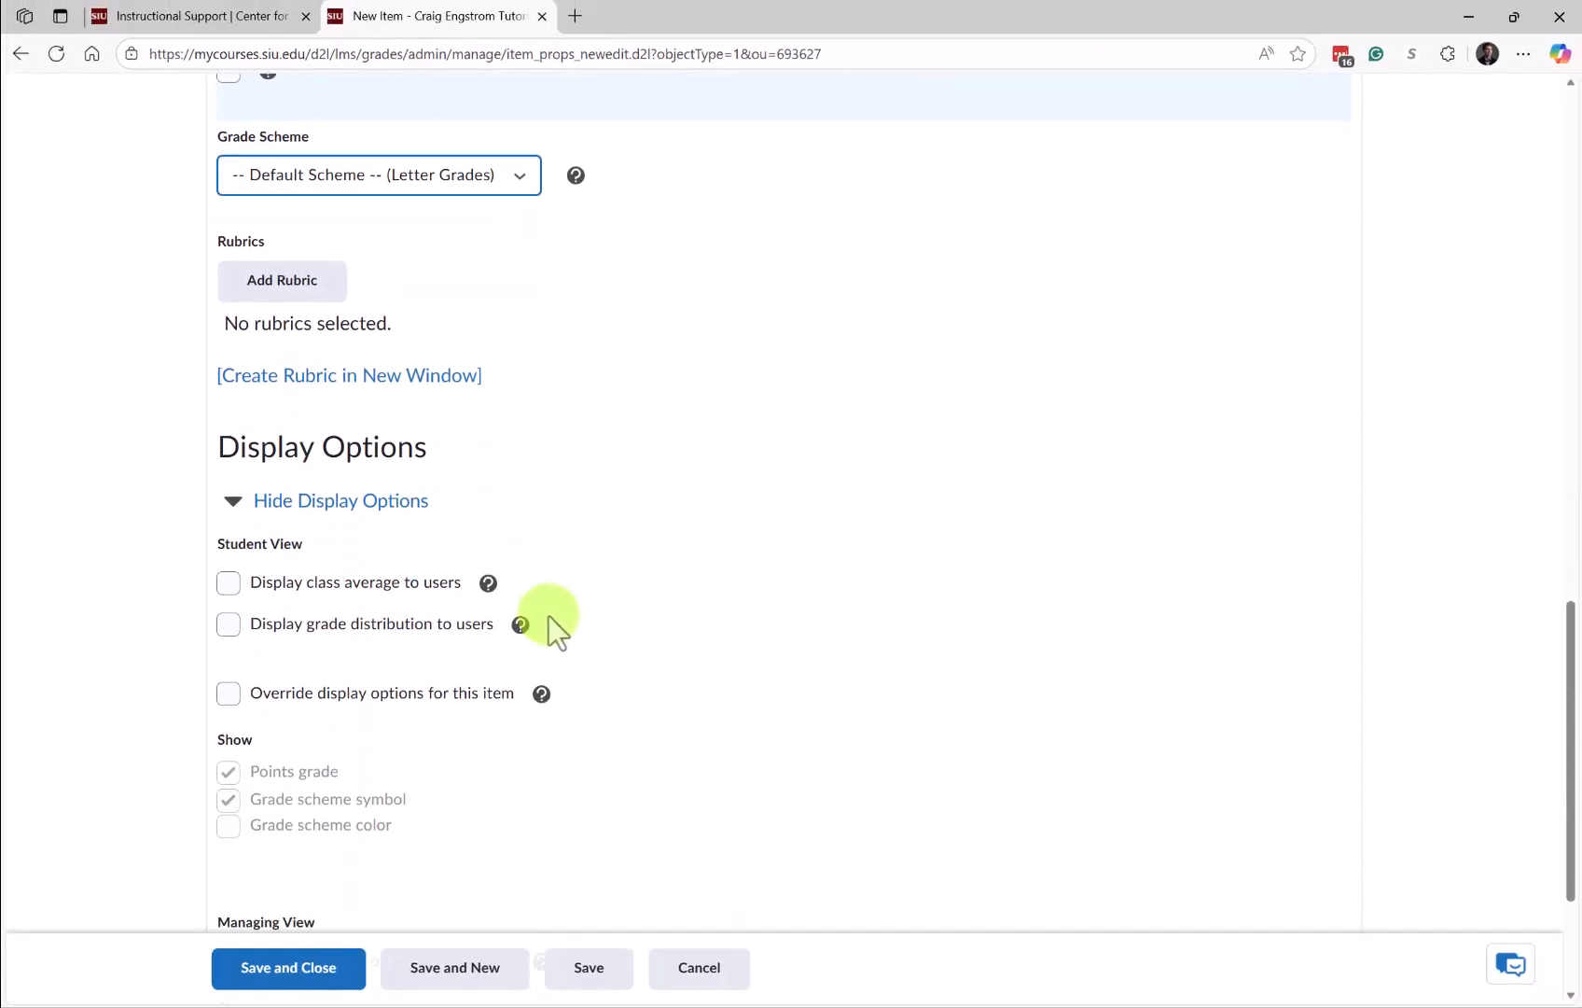
scroll(549, 616, down, 2)
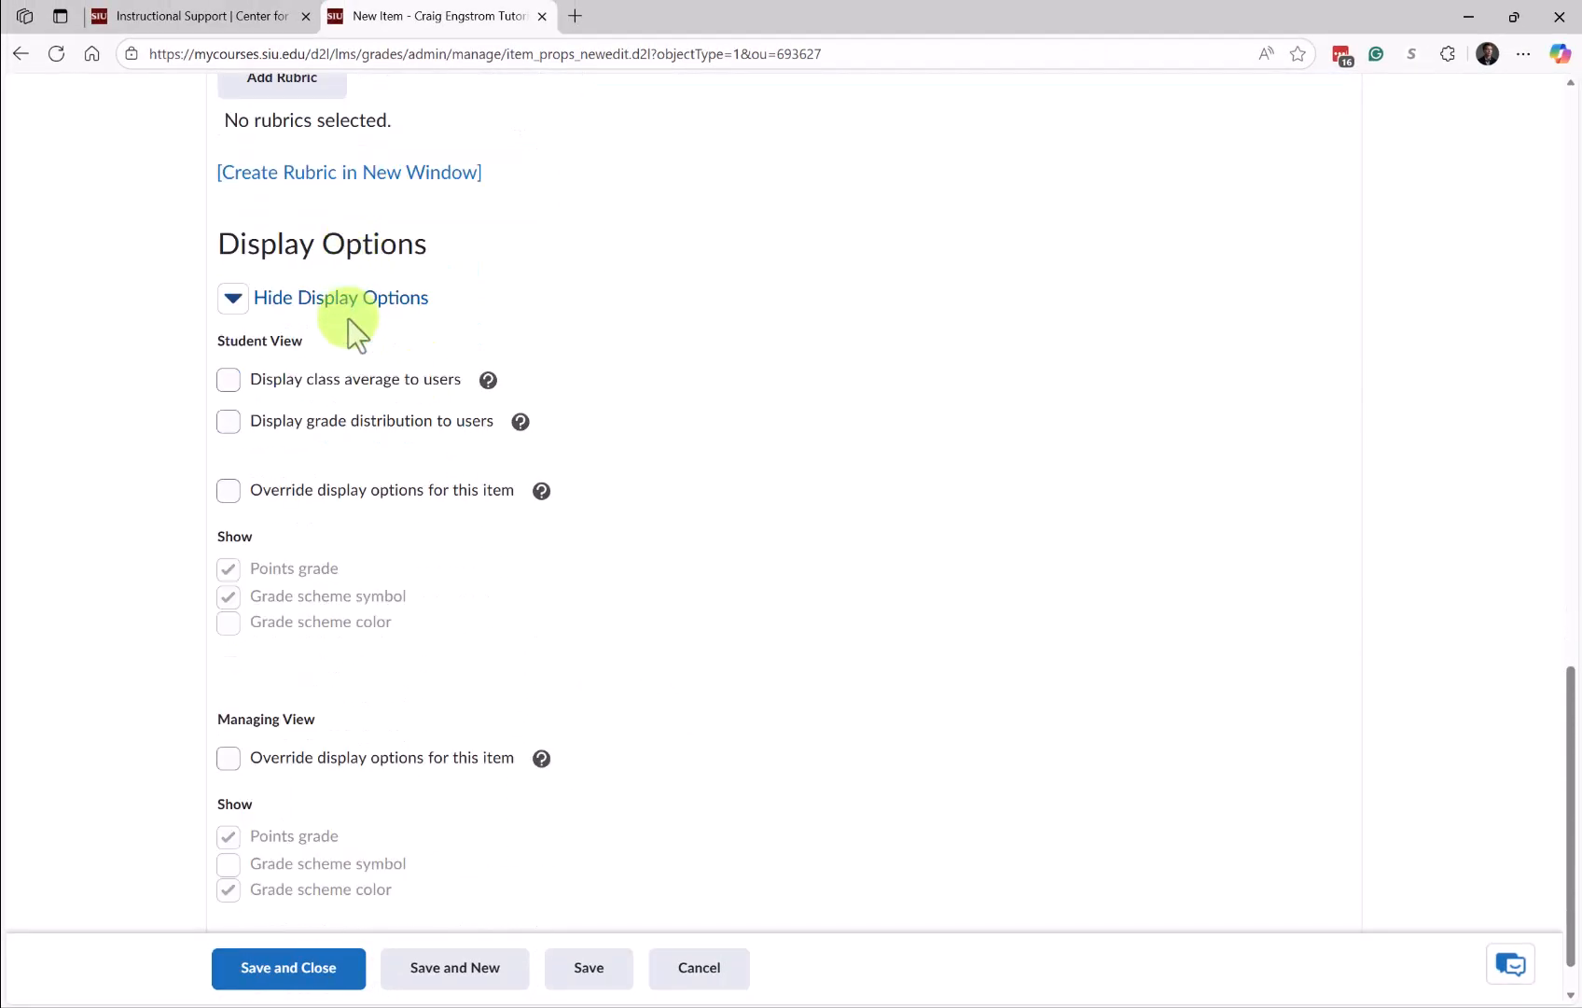
scroll(345, 612, down, 1)
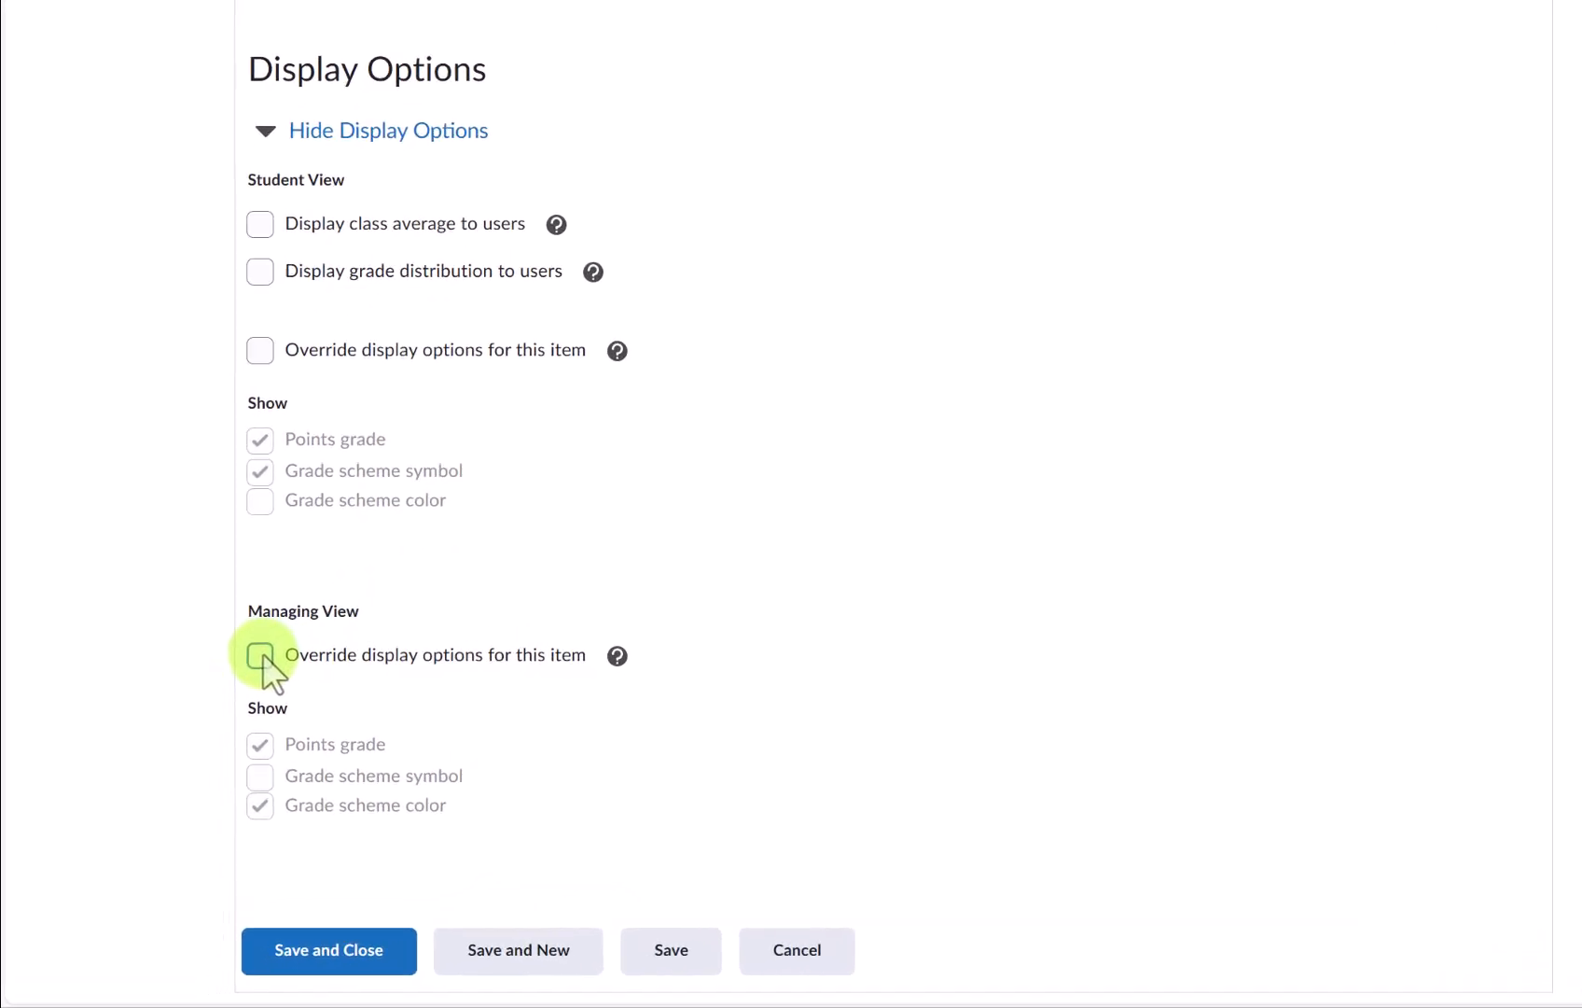
click(261, 657)
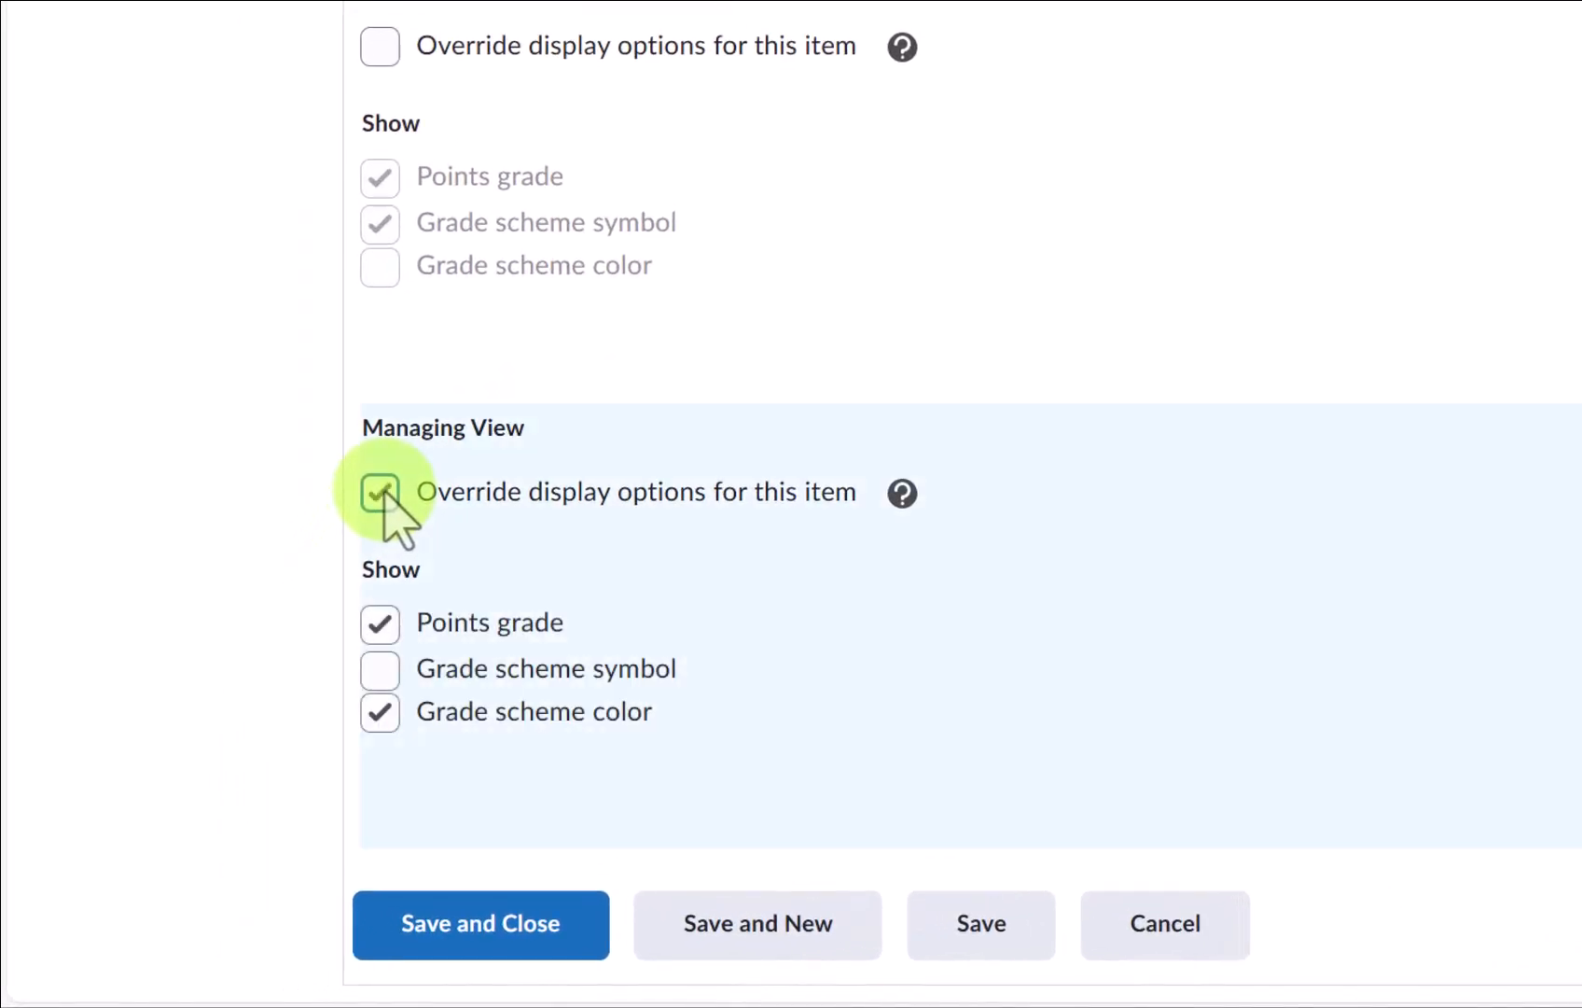
click(380, 492)
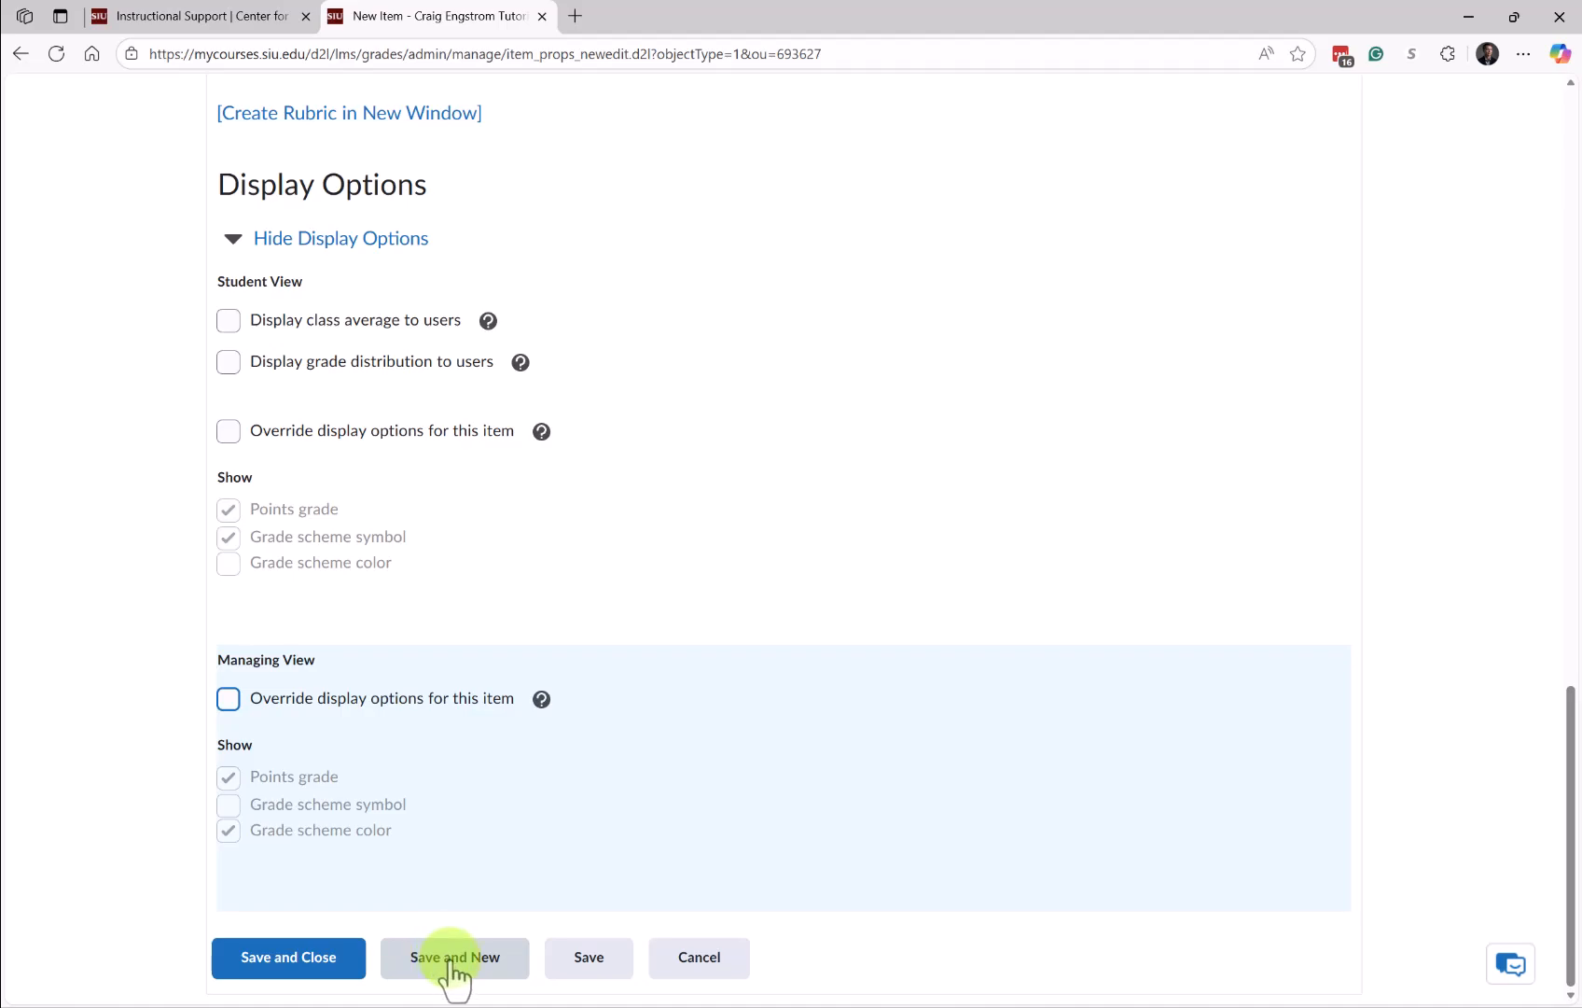
click(326, 961)
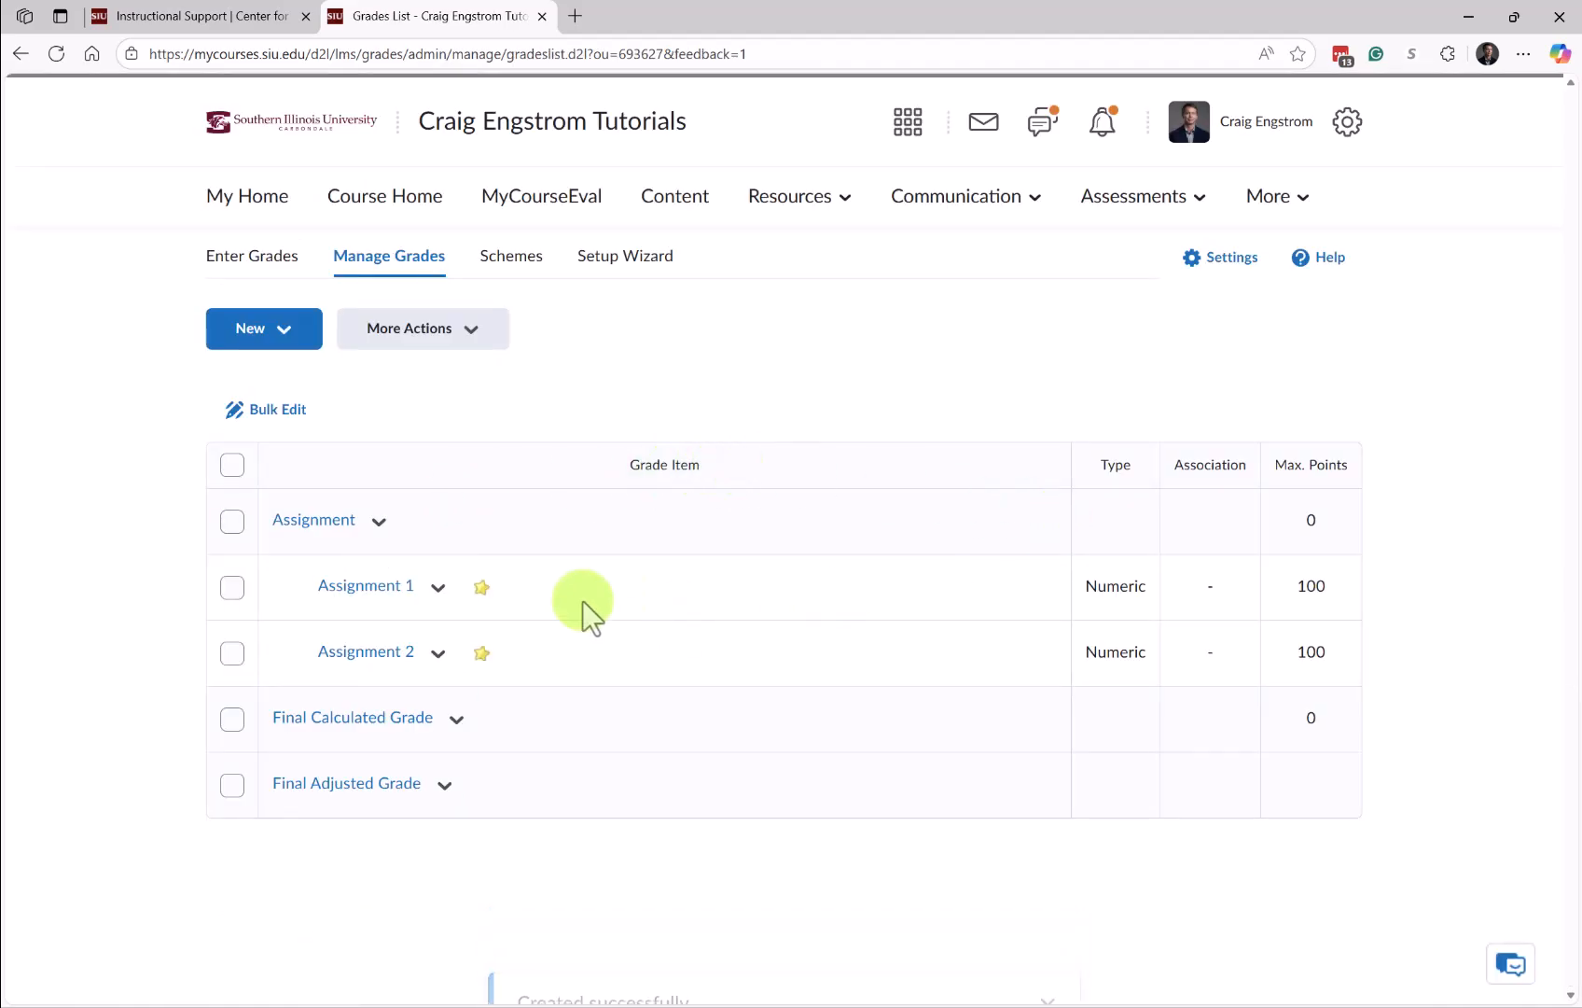
click(232, 588)
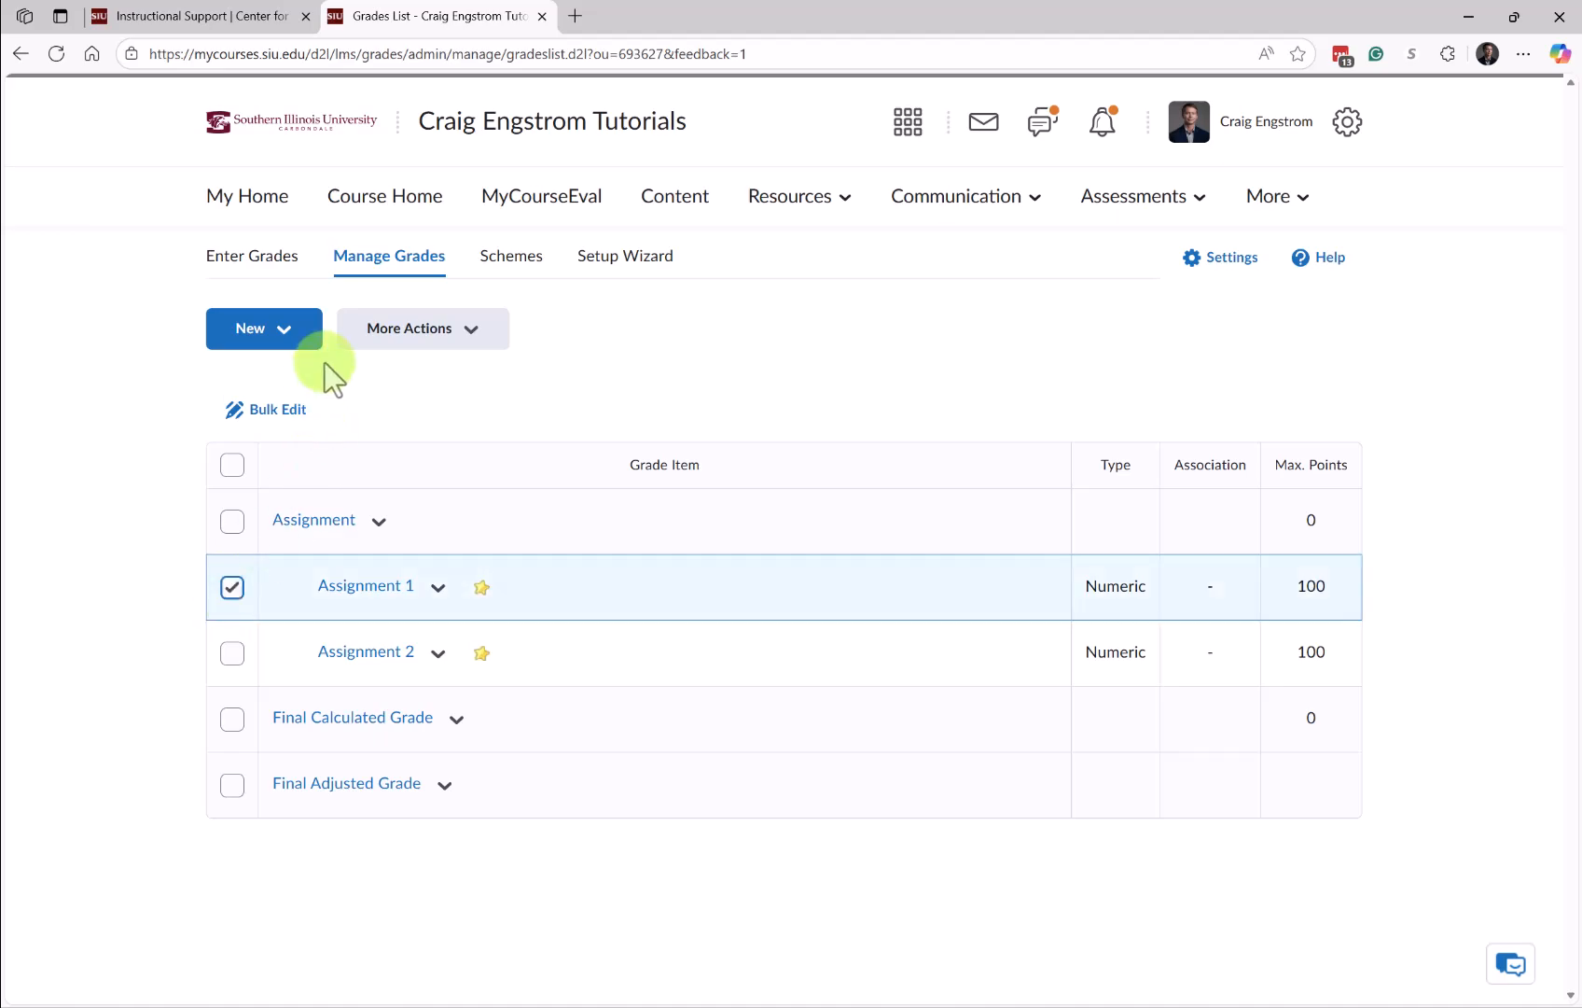
click(410, 332)
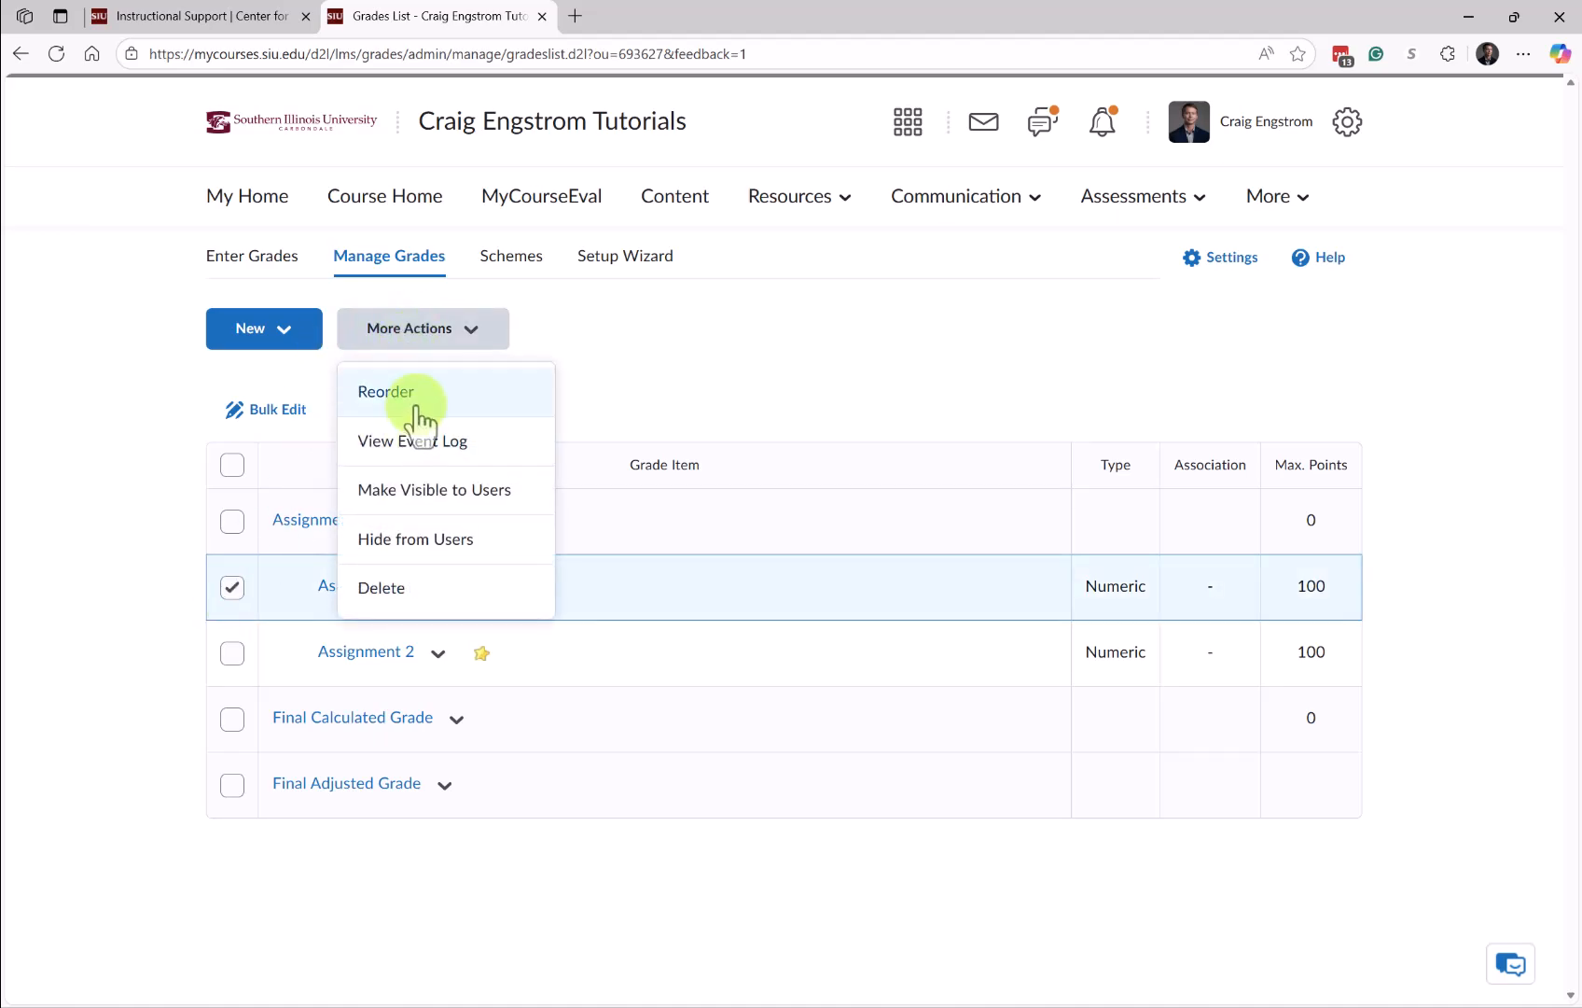
click(262, 334)
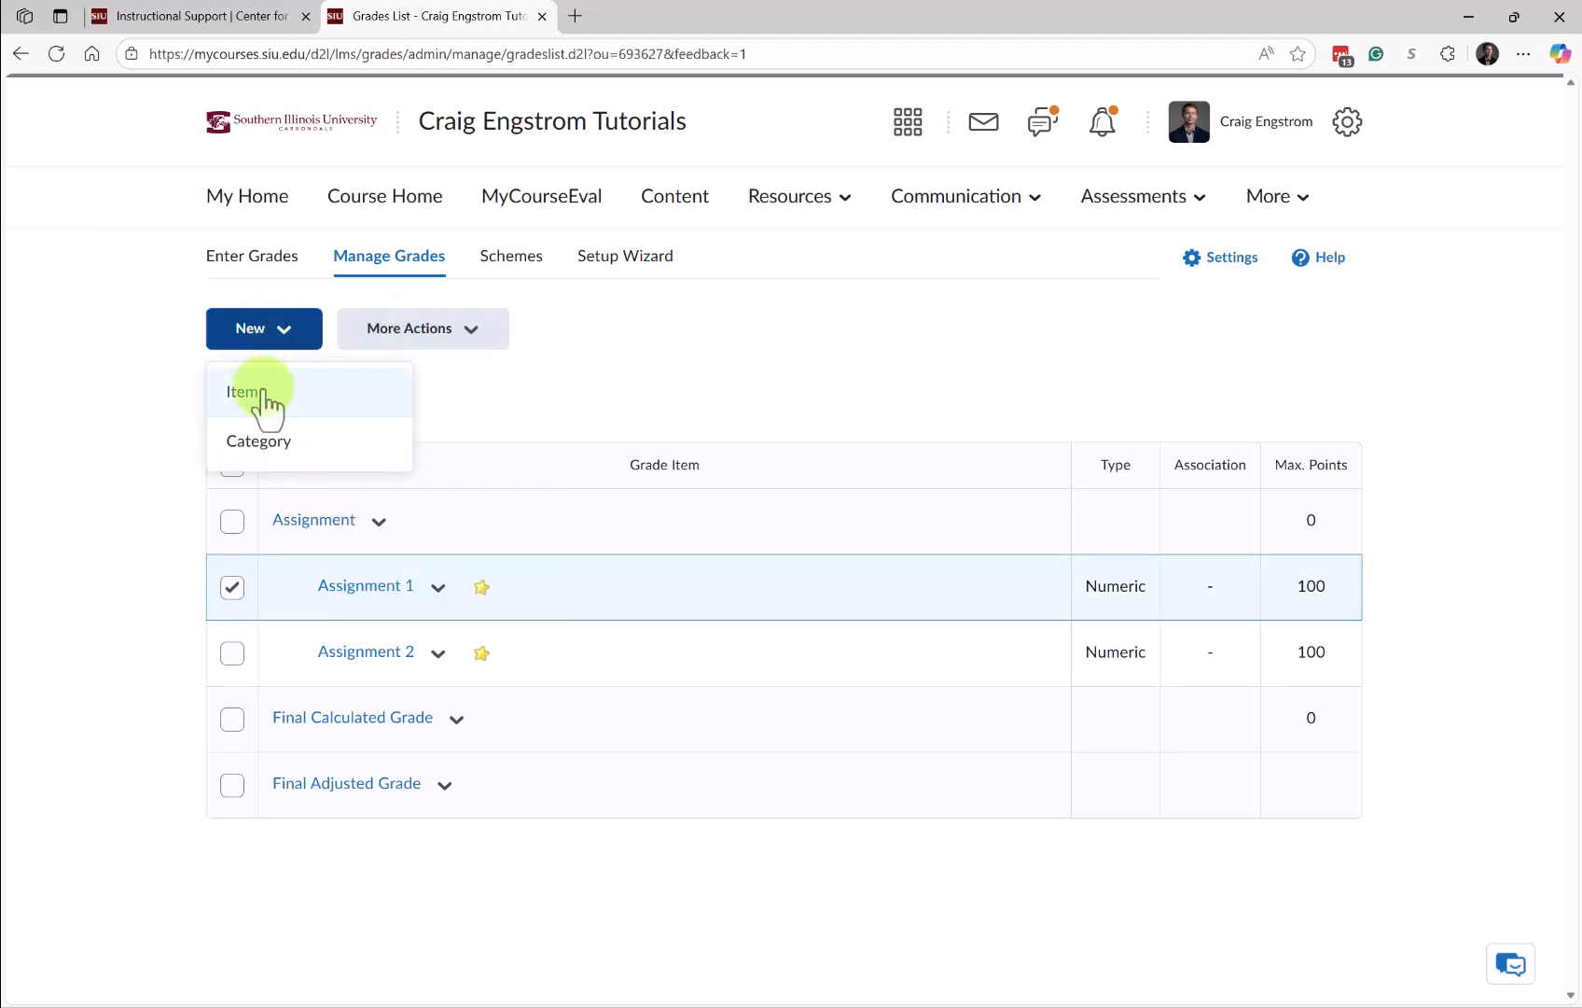
click(862, 398)
click(234, 588)
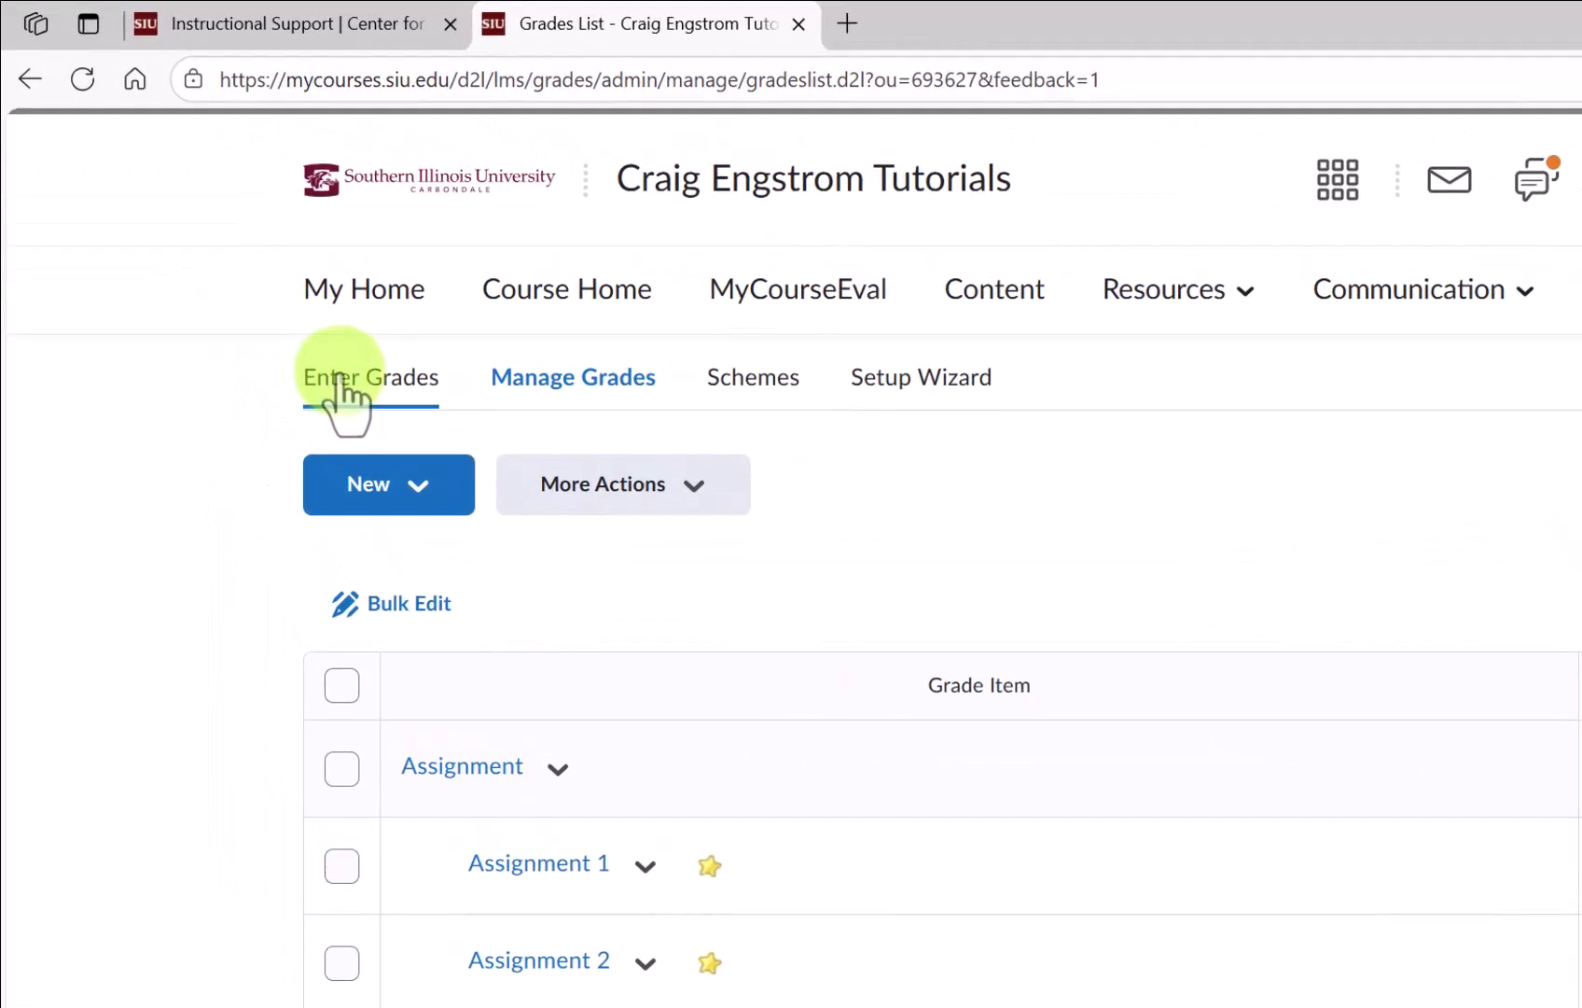
Step: Open the grade entry page for the Assignment 1 bonus item from the learner grade list
click(339, 378)
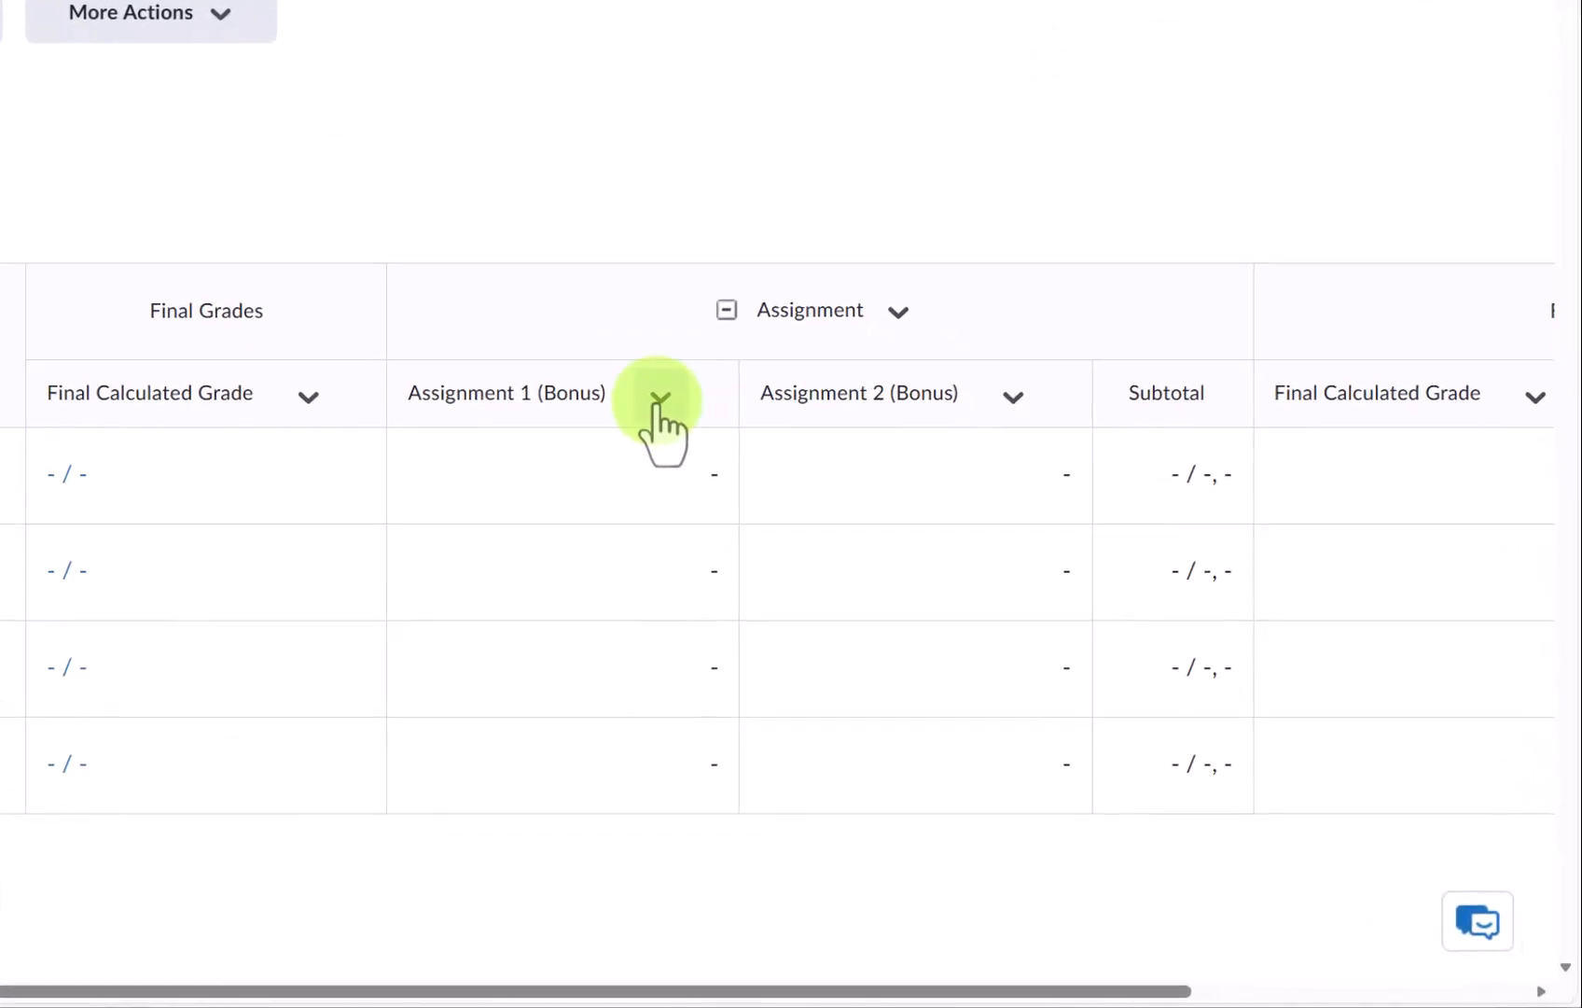
click(660, 399)
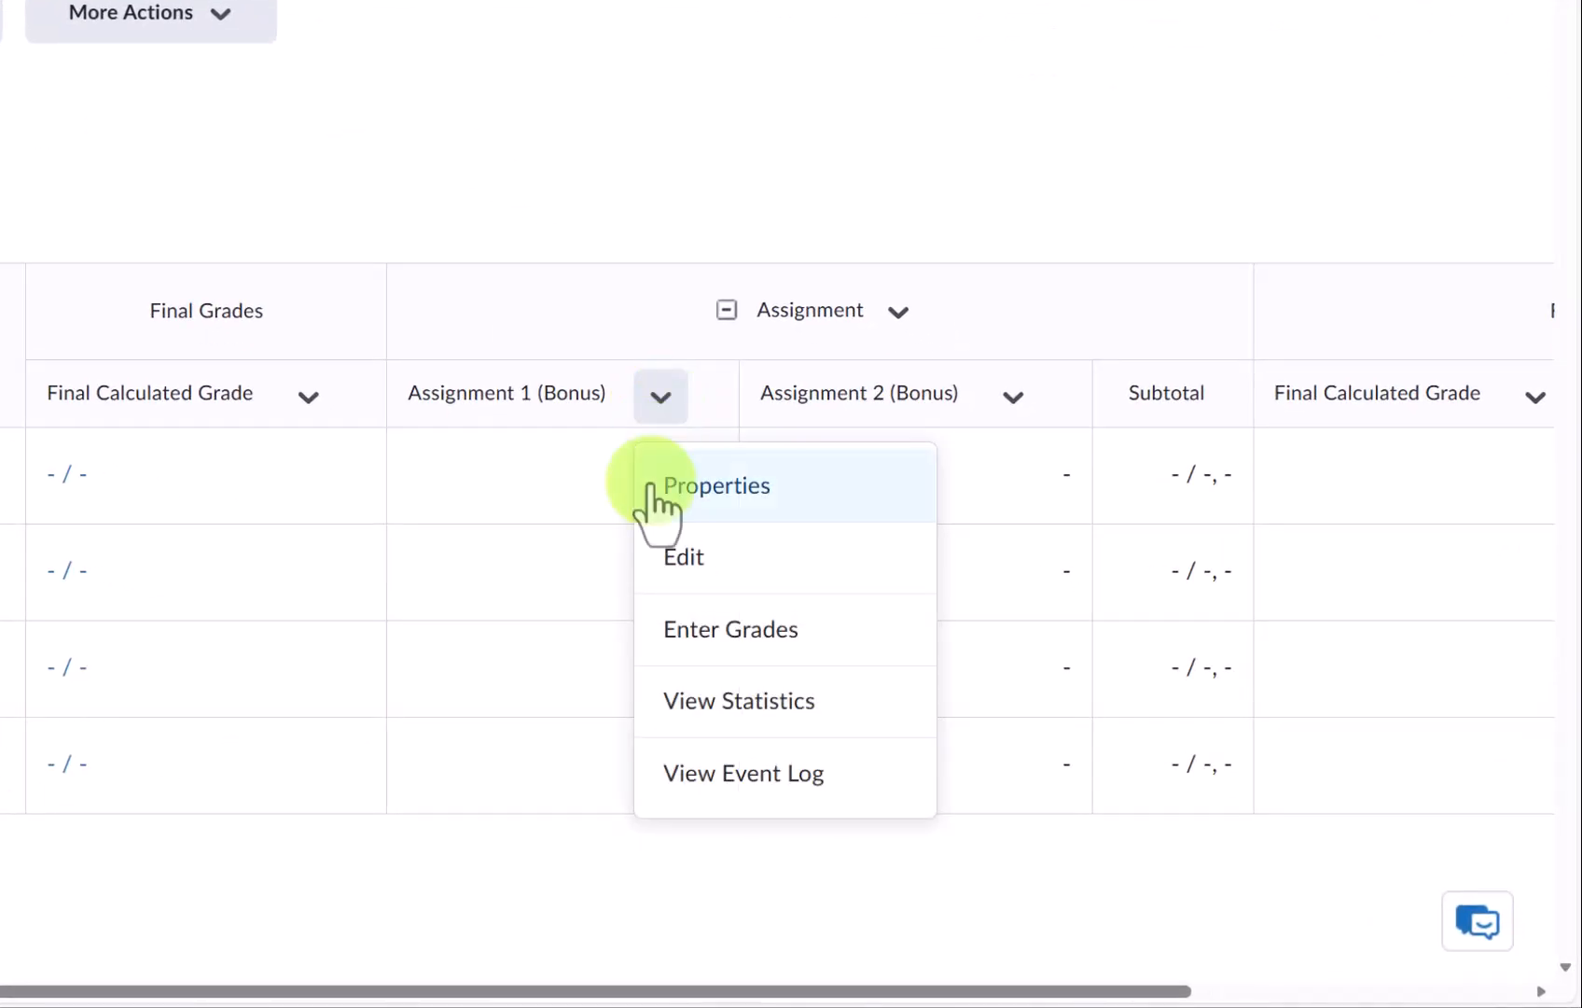
click(670, 642)
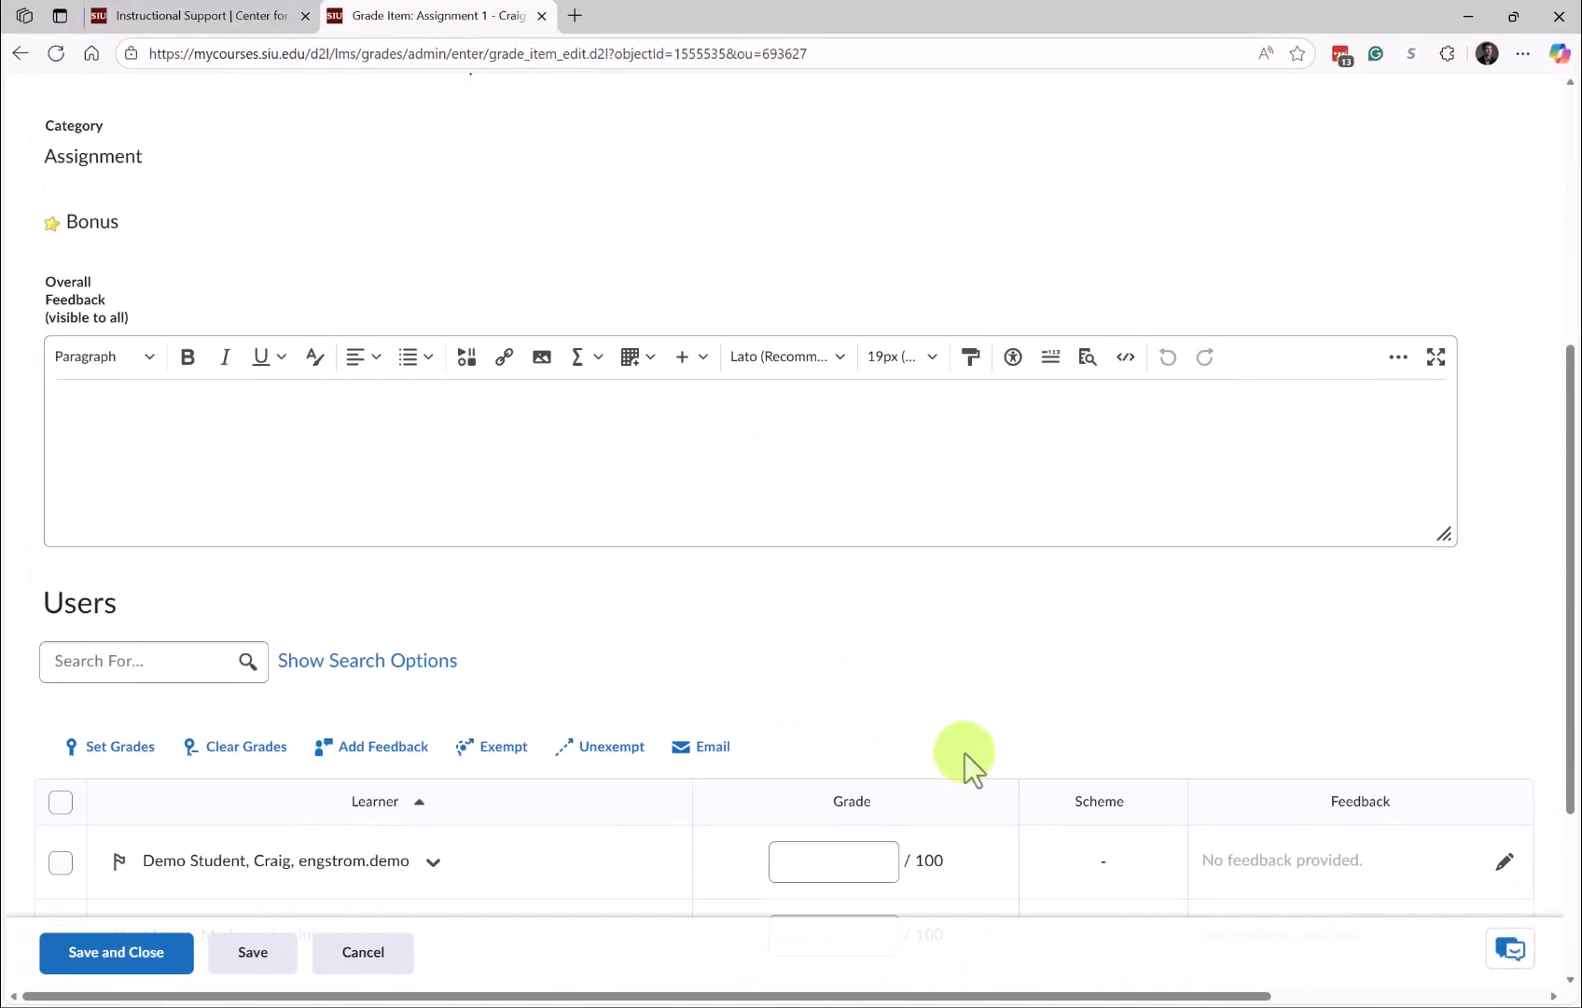
Step: Enter Assignment 1 grades of 45, 100, 45 and 45 for the four learners in list order, then save and close the item
scroll(965, 753, down, 3)
click(845, 565)
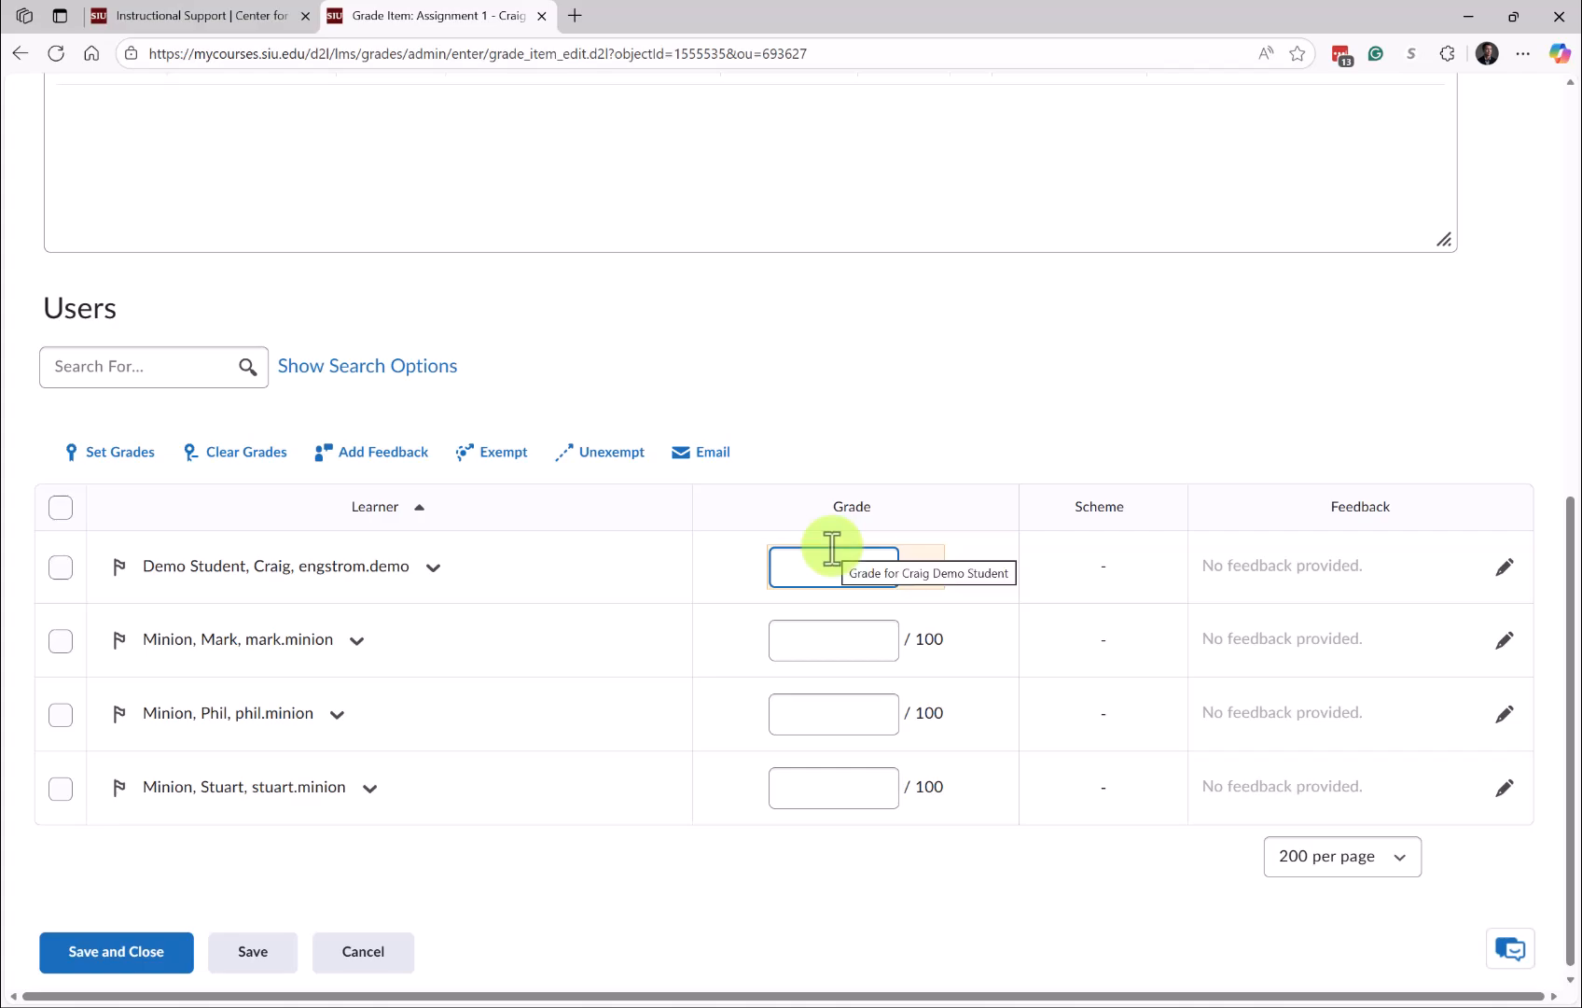
text(45)
click(806, 638)
text(100)
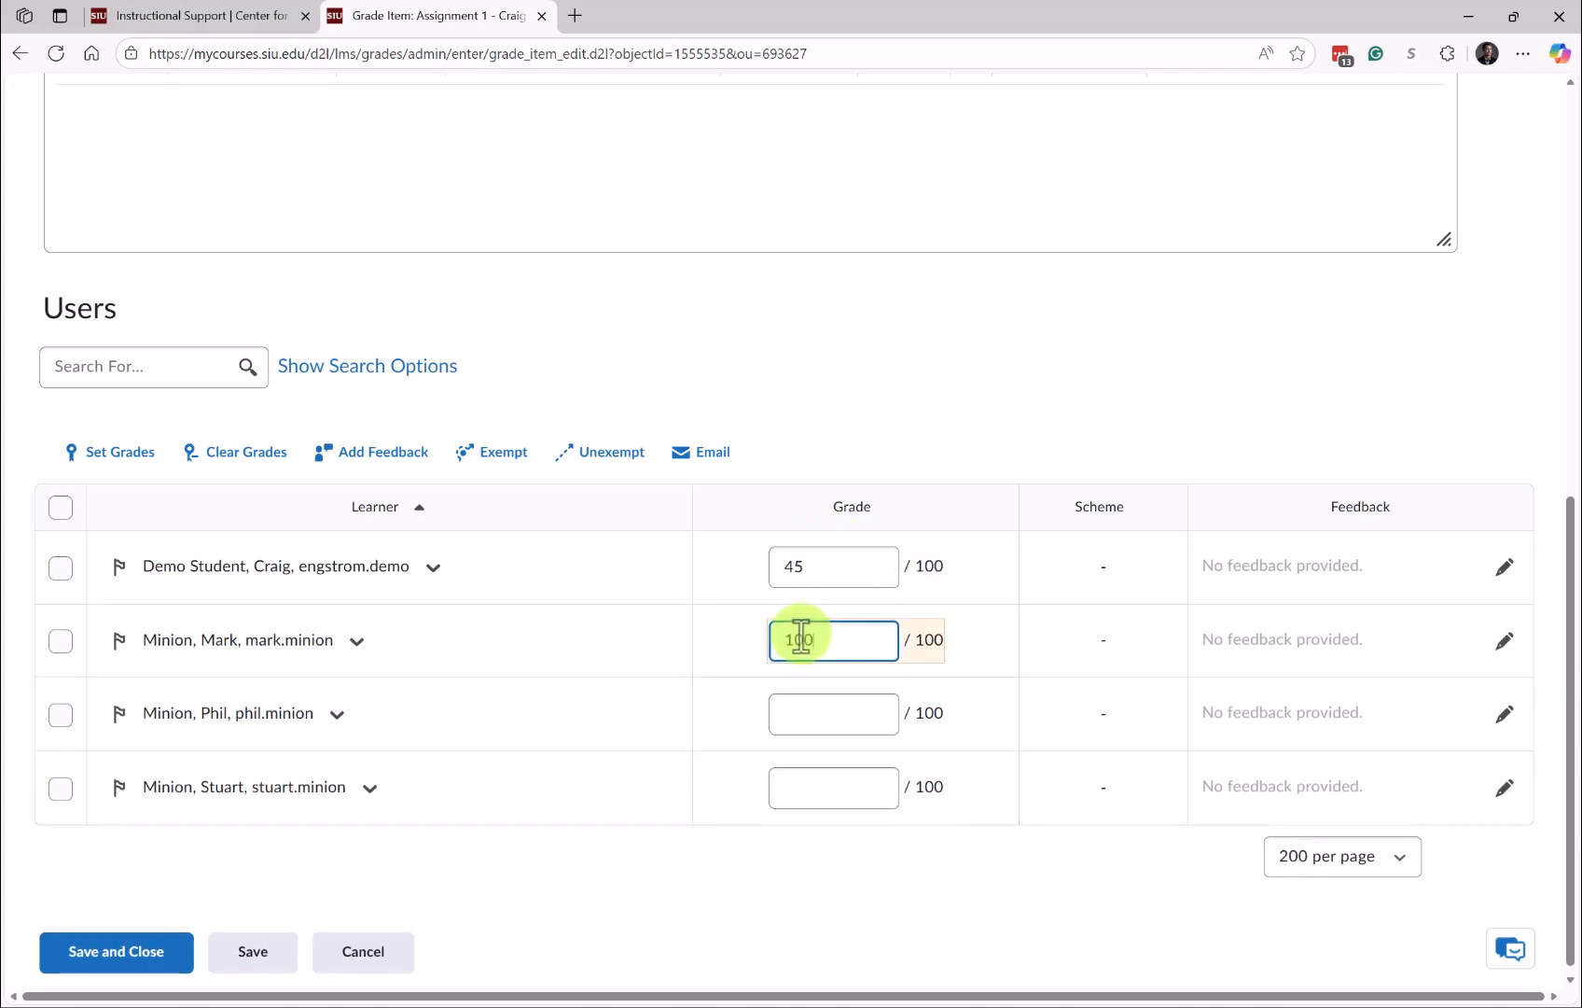
click(807, 715)
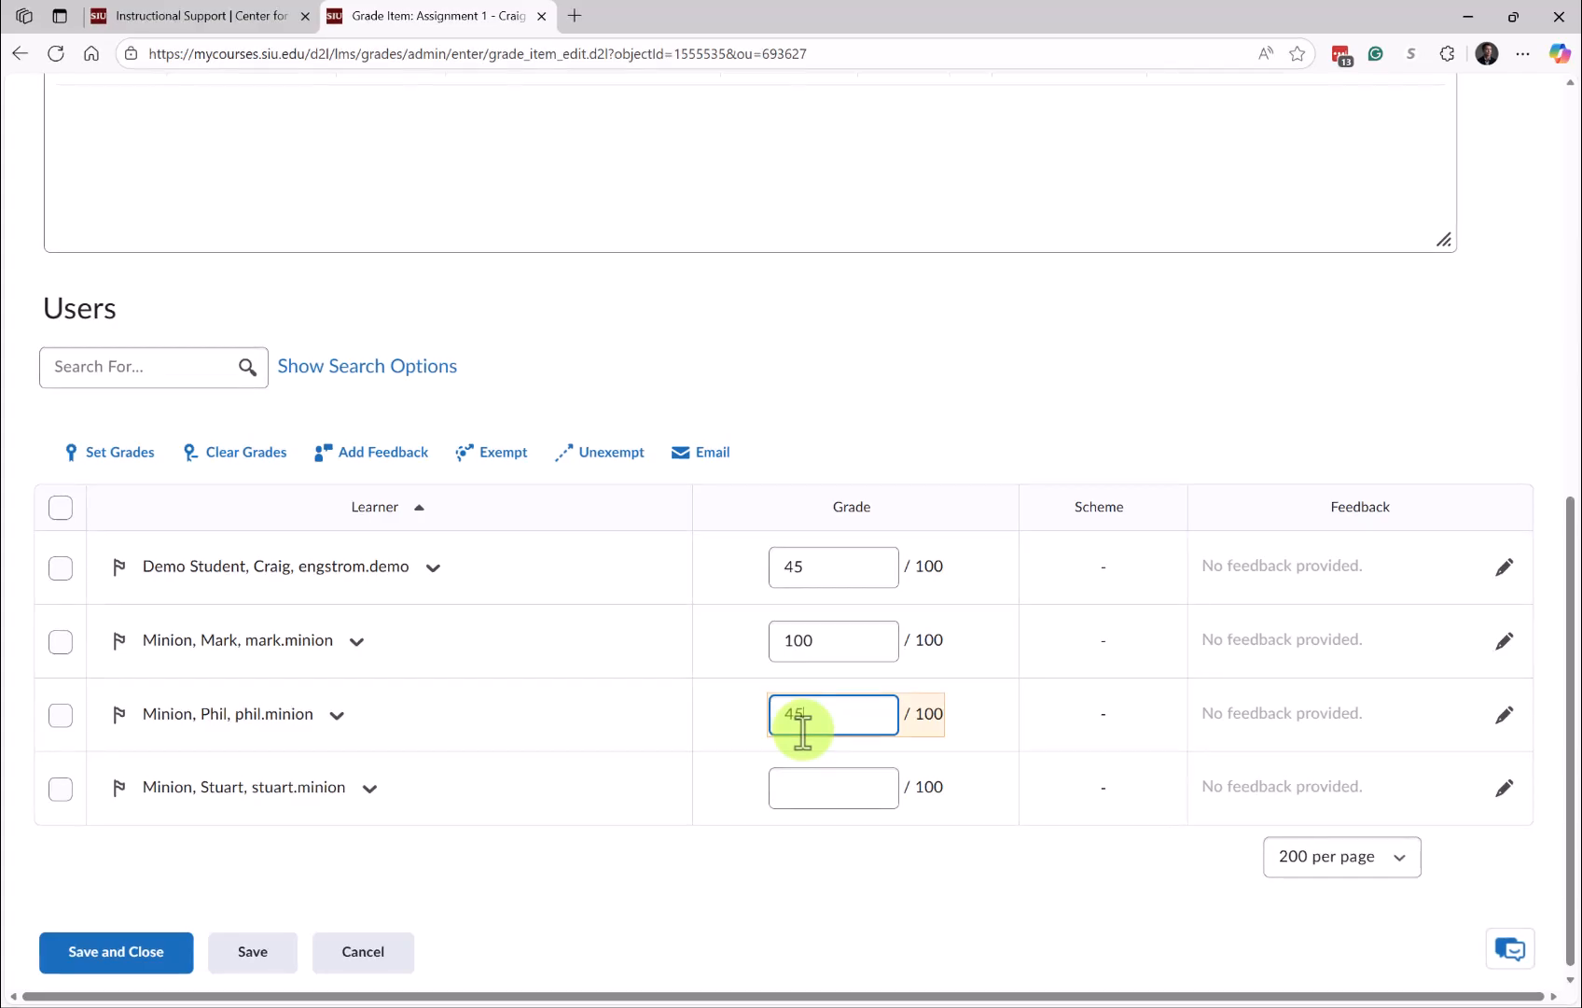
text(45)
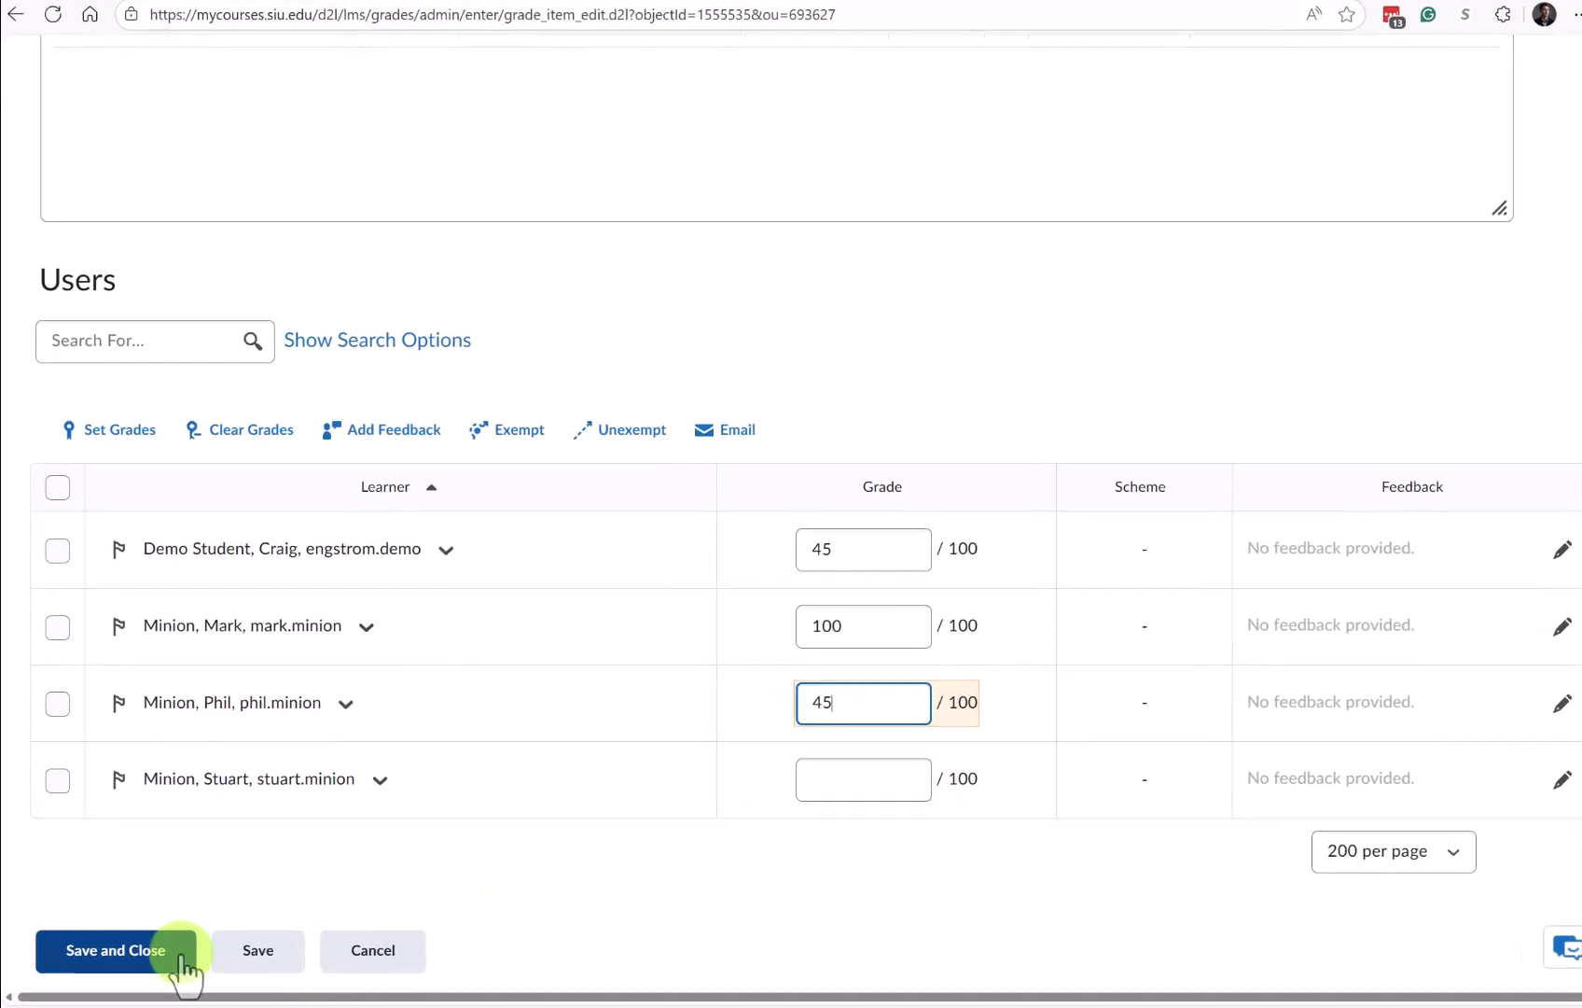
click(808, 791)
text(45)
click(130, 953)
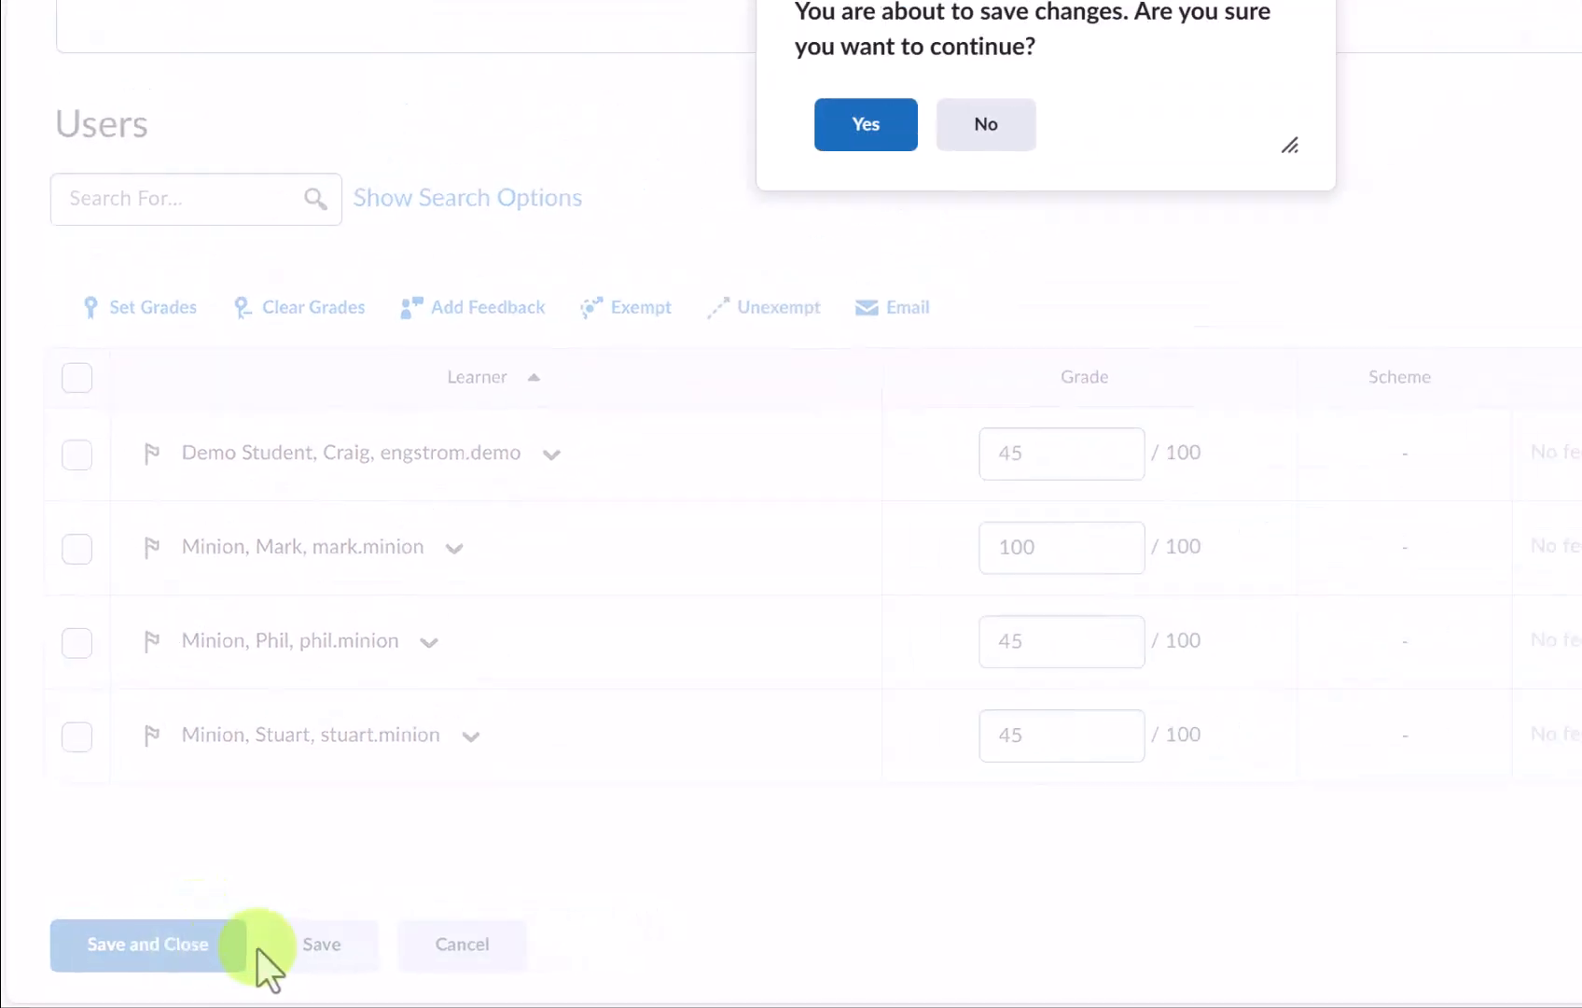
click(678, 314)
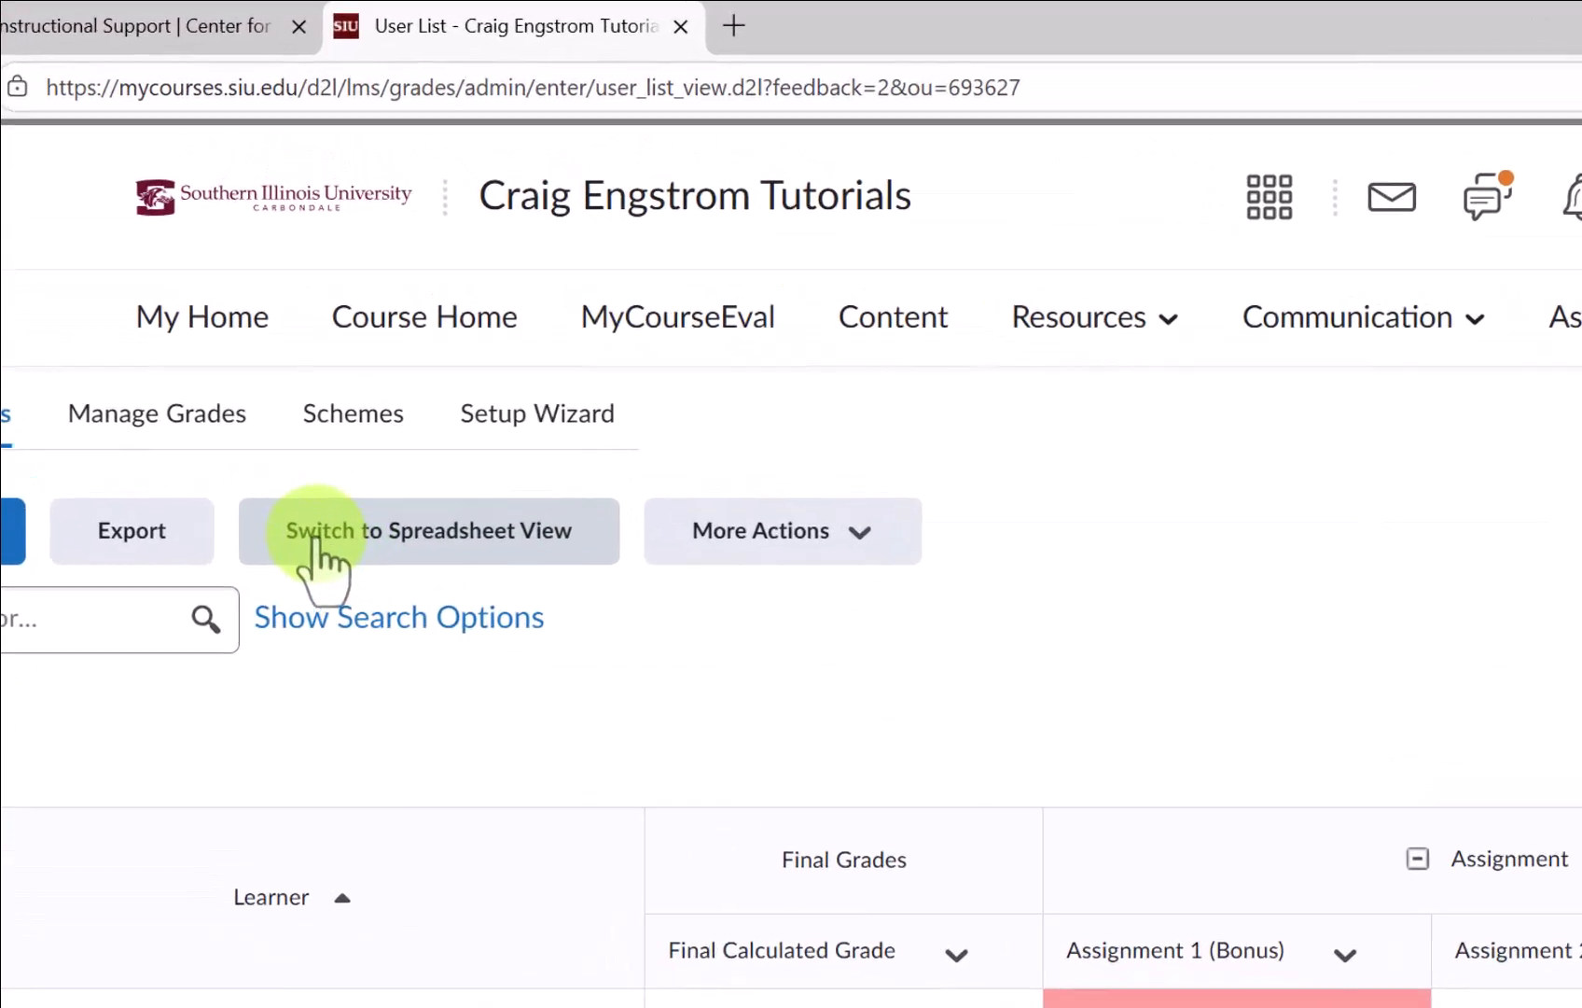
Step: Switch the grade list to spreadsheet view and set the third and fourth learners' Assignment 1 grades to 95
click(315, 549)
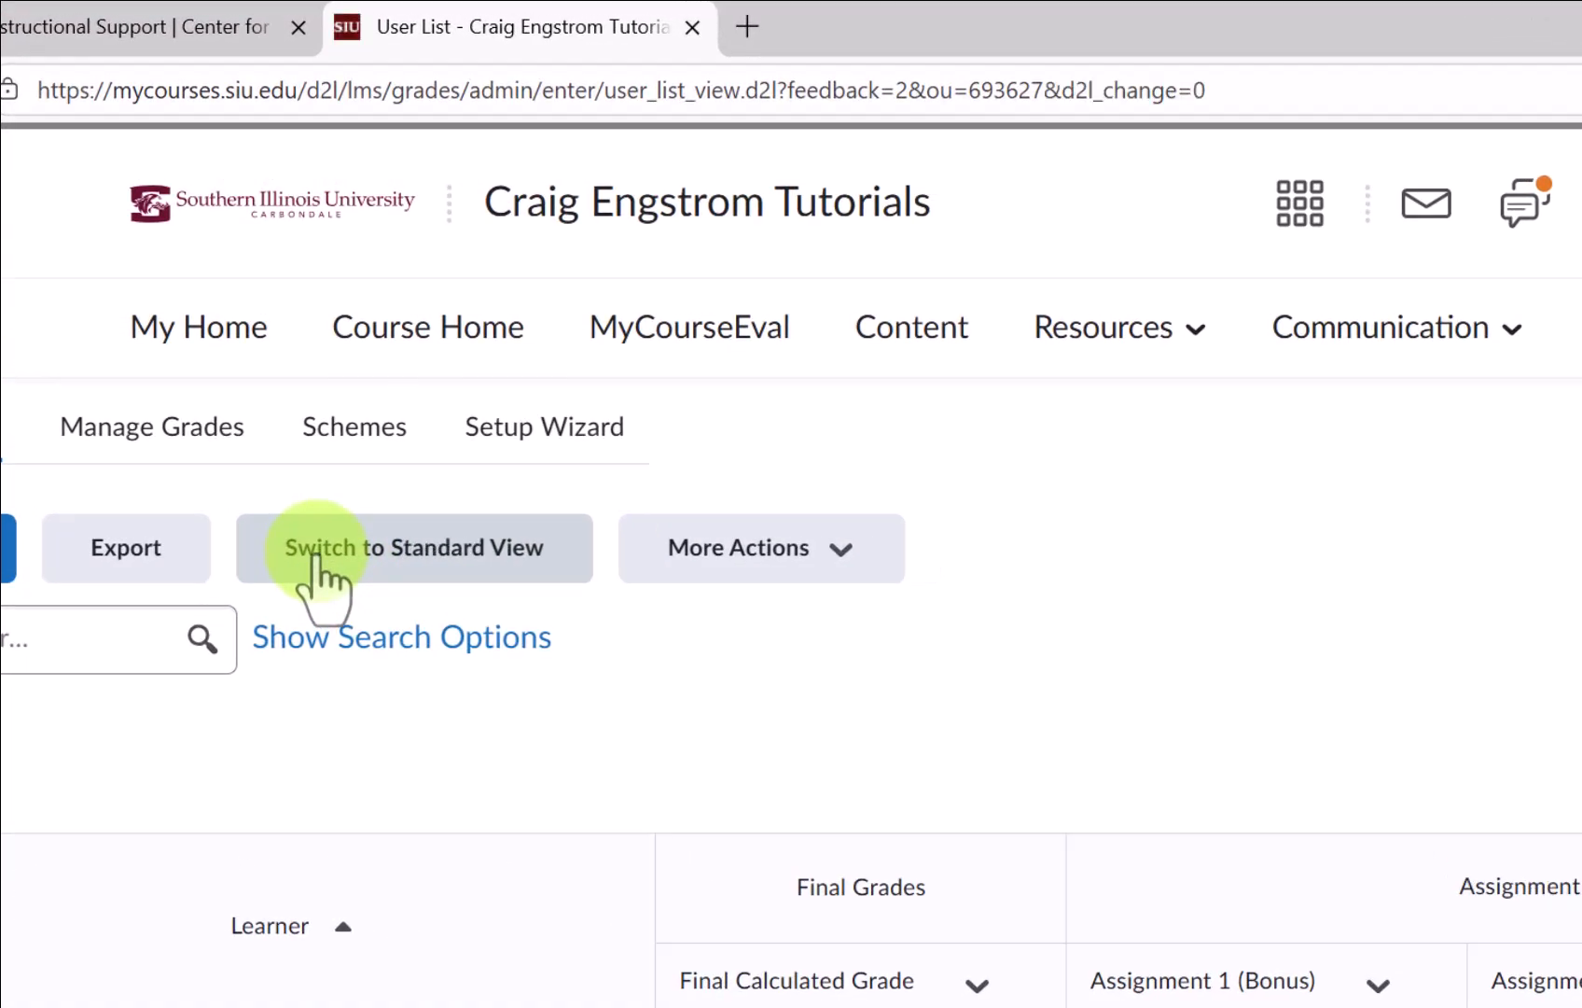
click(839, 688)
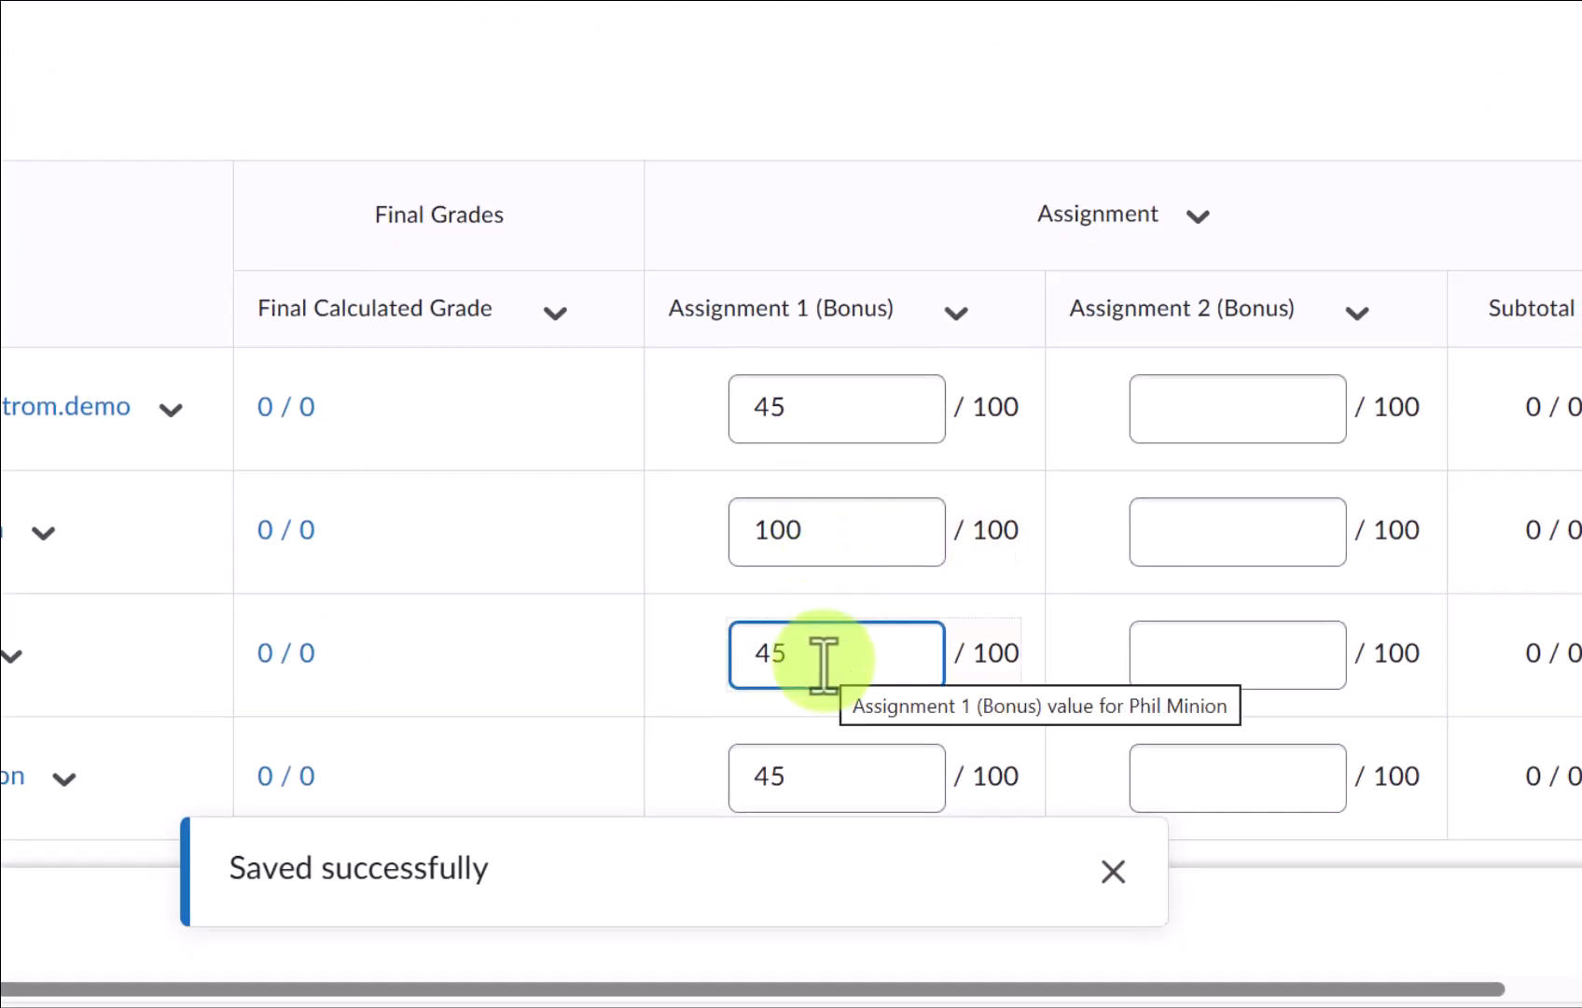
click(772, 654)
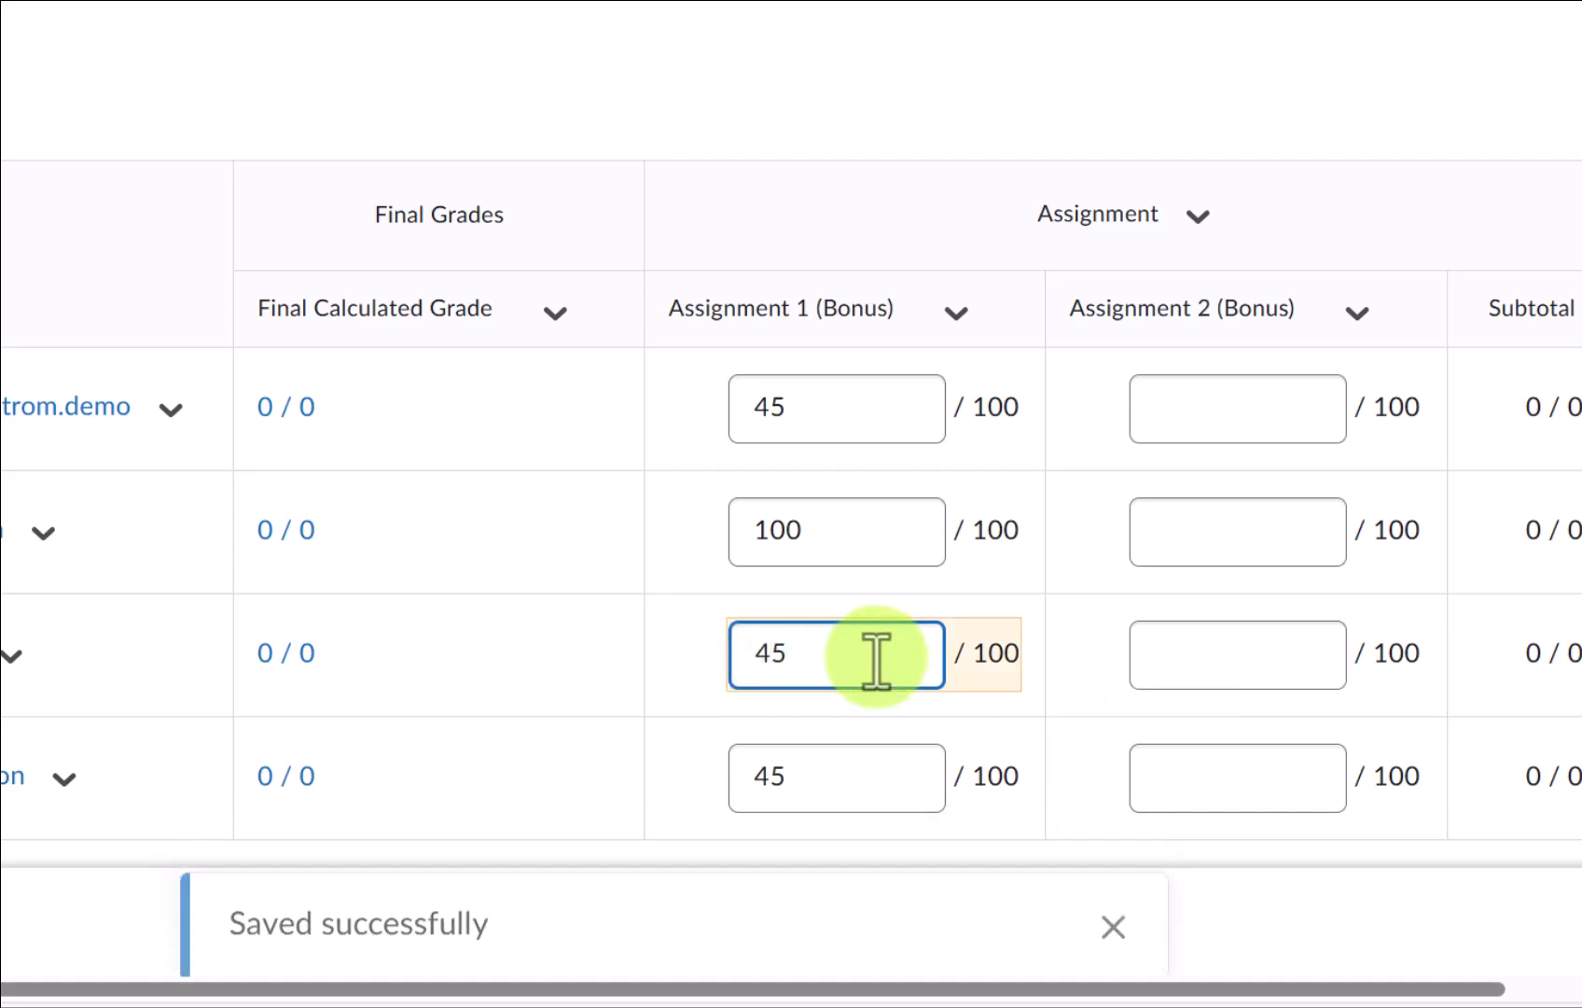
key(BackSpace)
text(9)
click(767, 788)
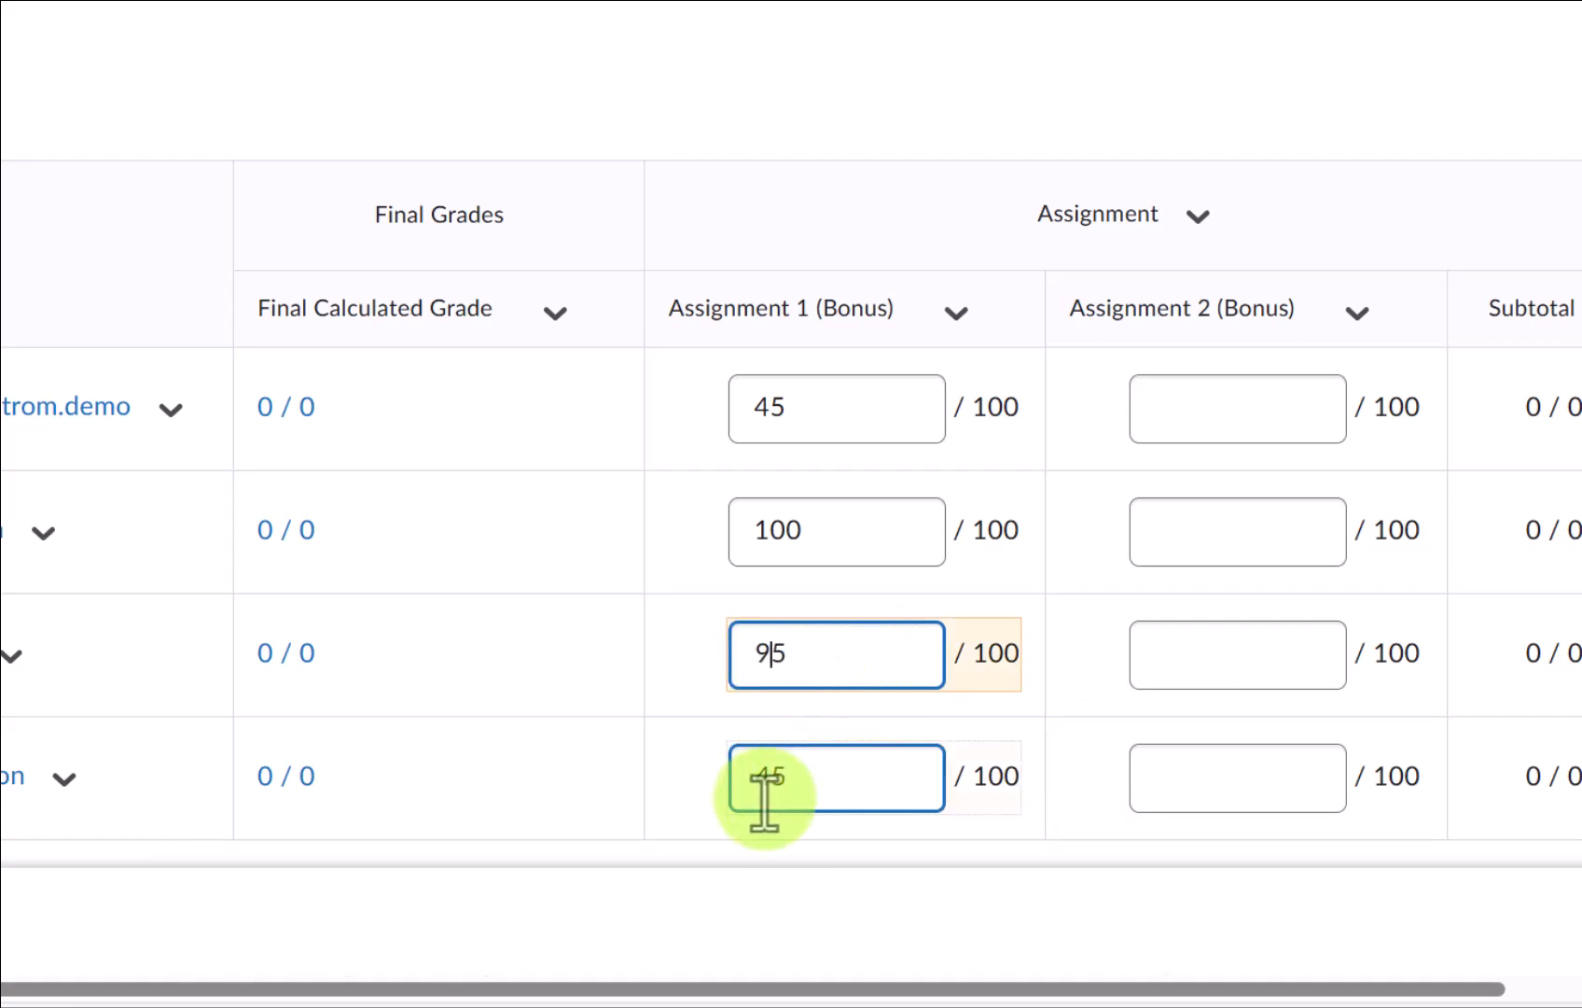
key(BackSpace)
text(9)
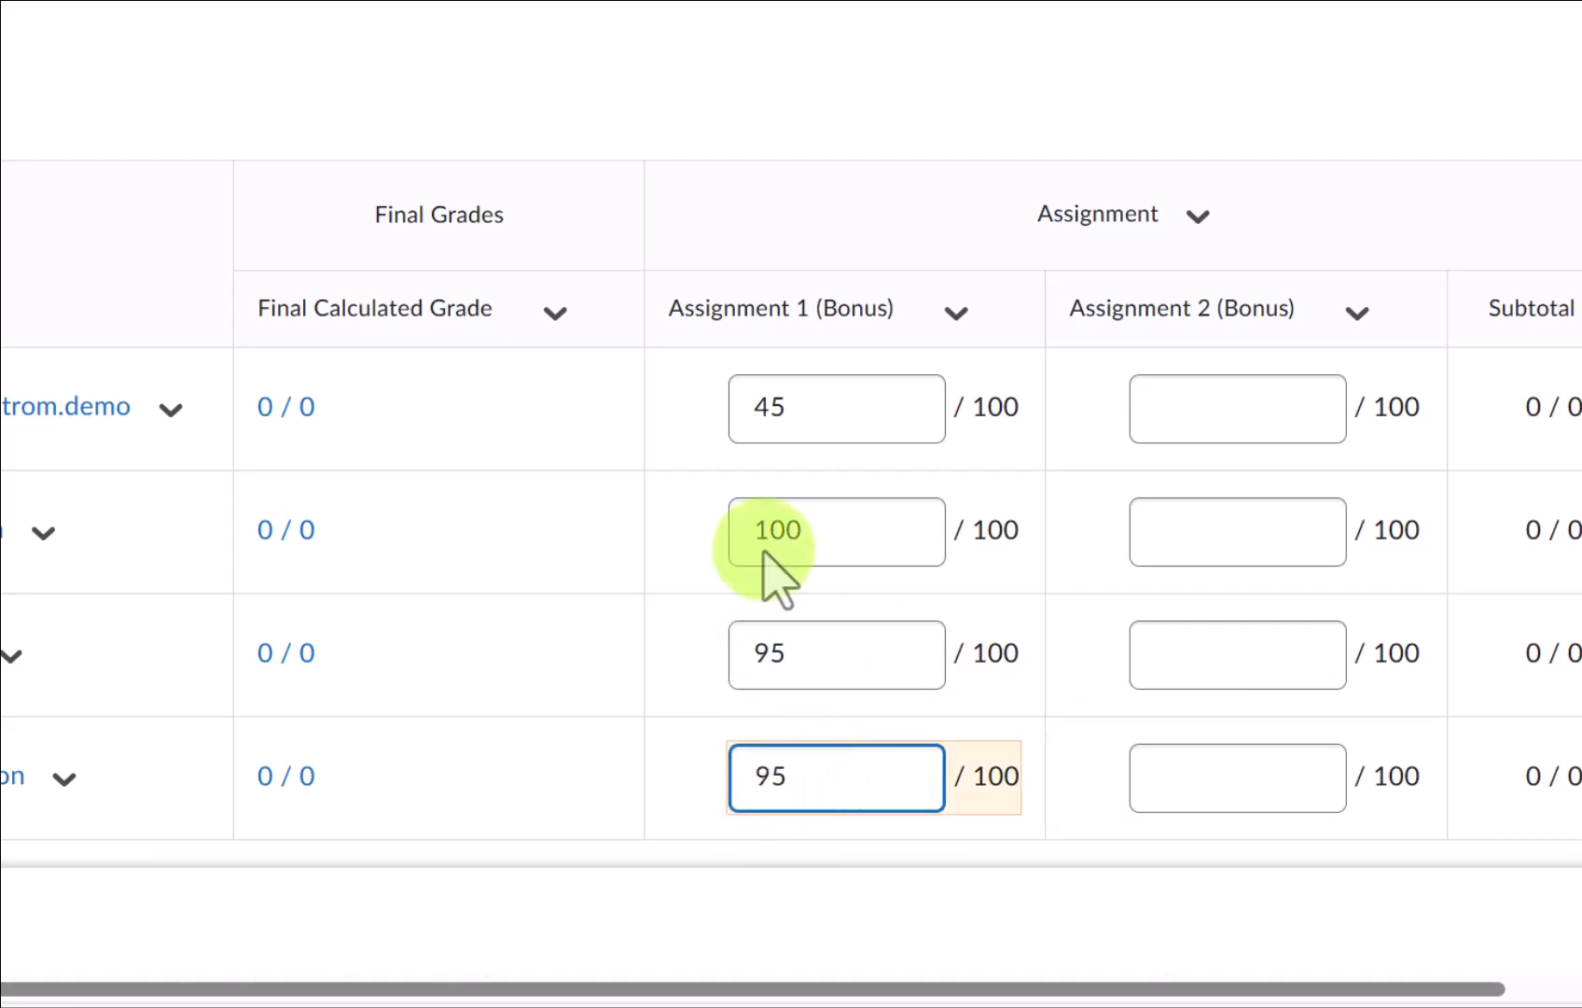
Step: Set the first learner's Assignment 1 grade to 95 and save the edited grades
click(772, 407)
key(BackSpace)
text(9)
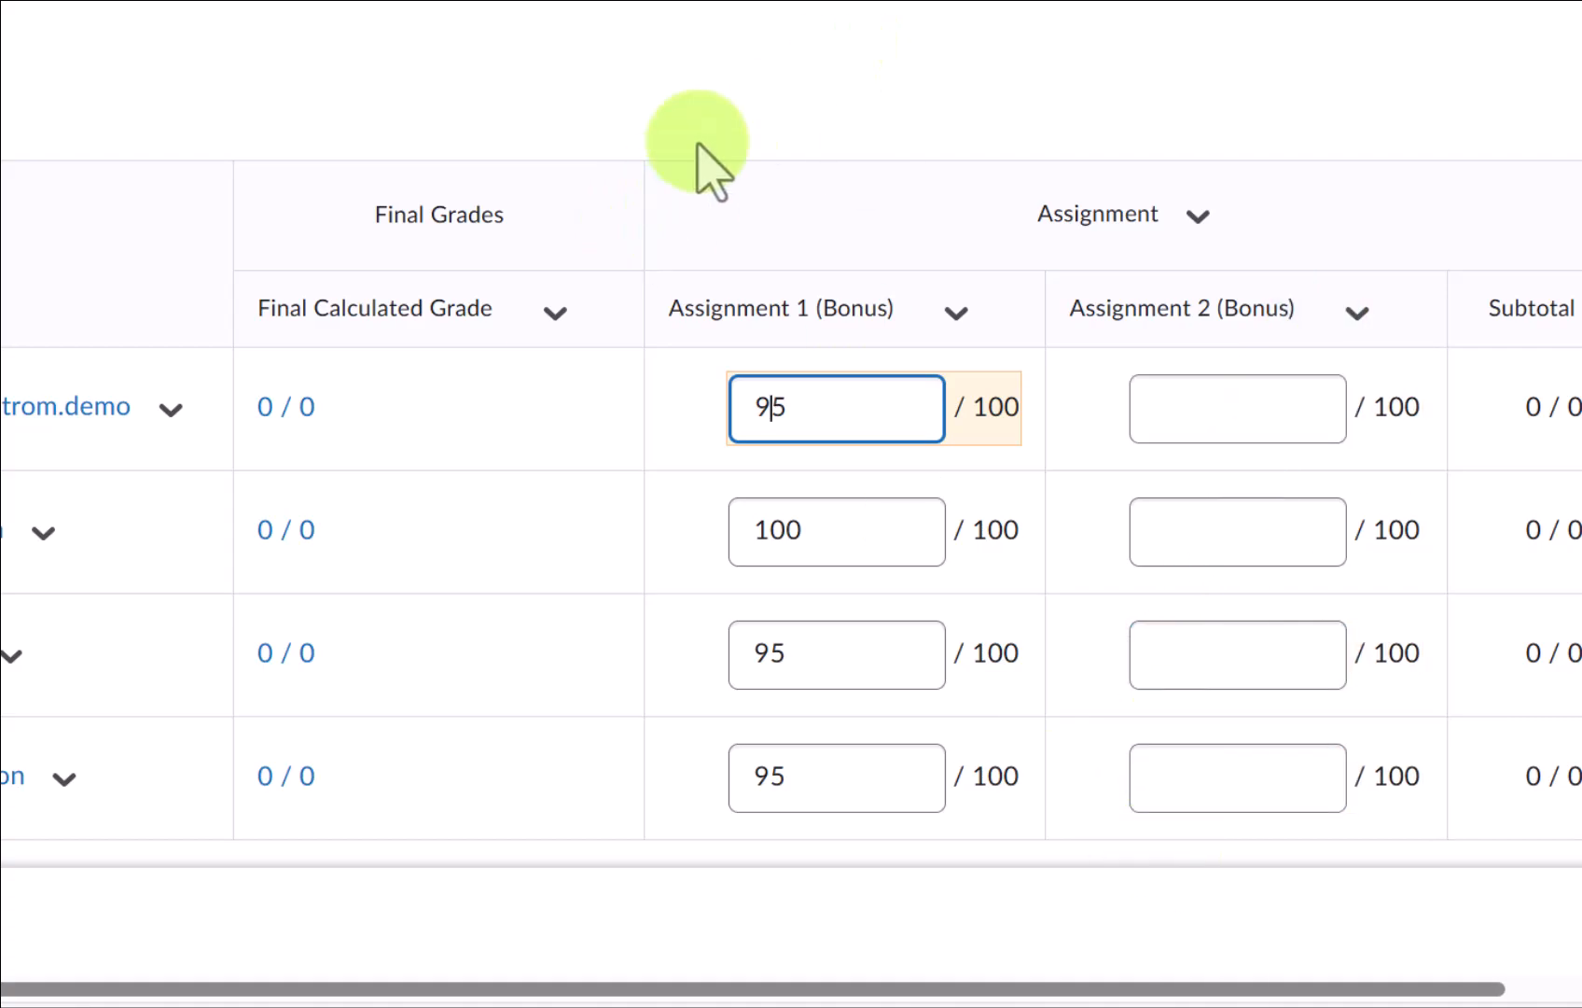
scroll(711, 145, down, 2)
click(116, 914)
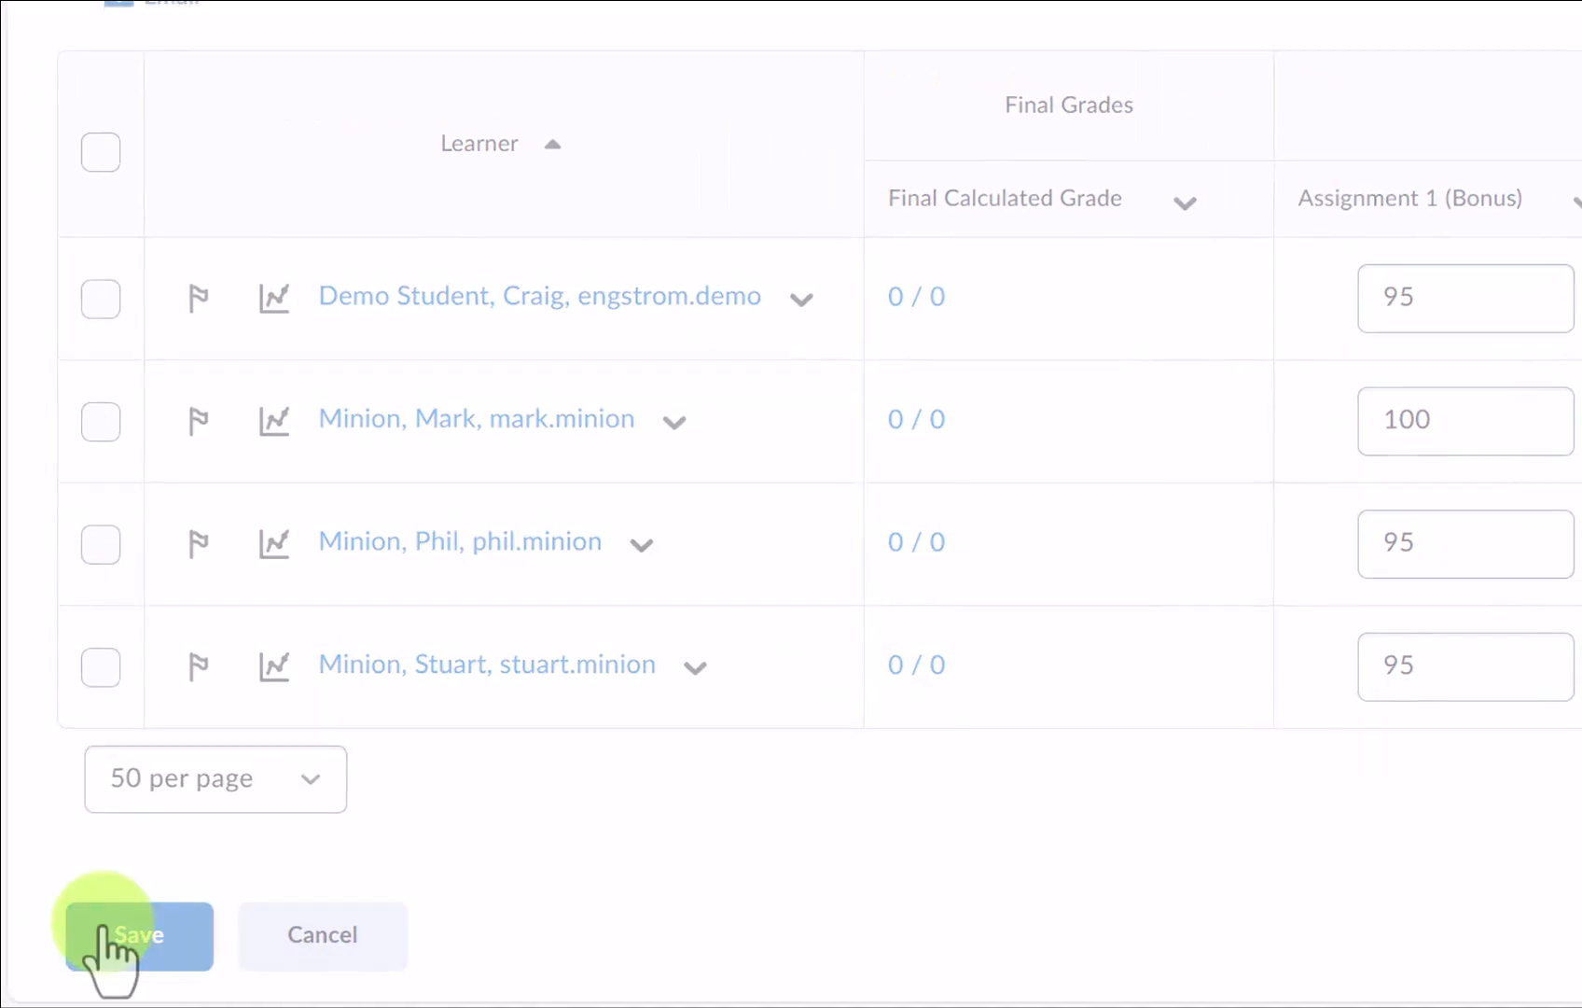
click(670, 317)
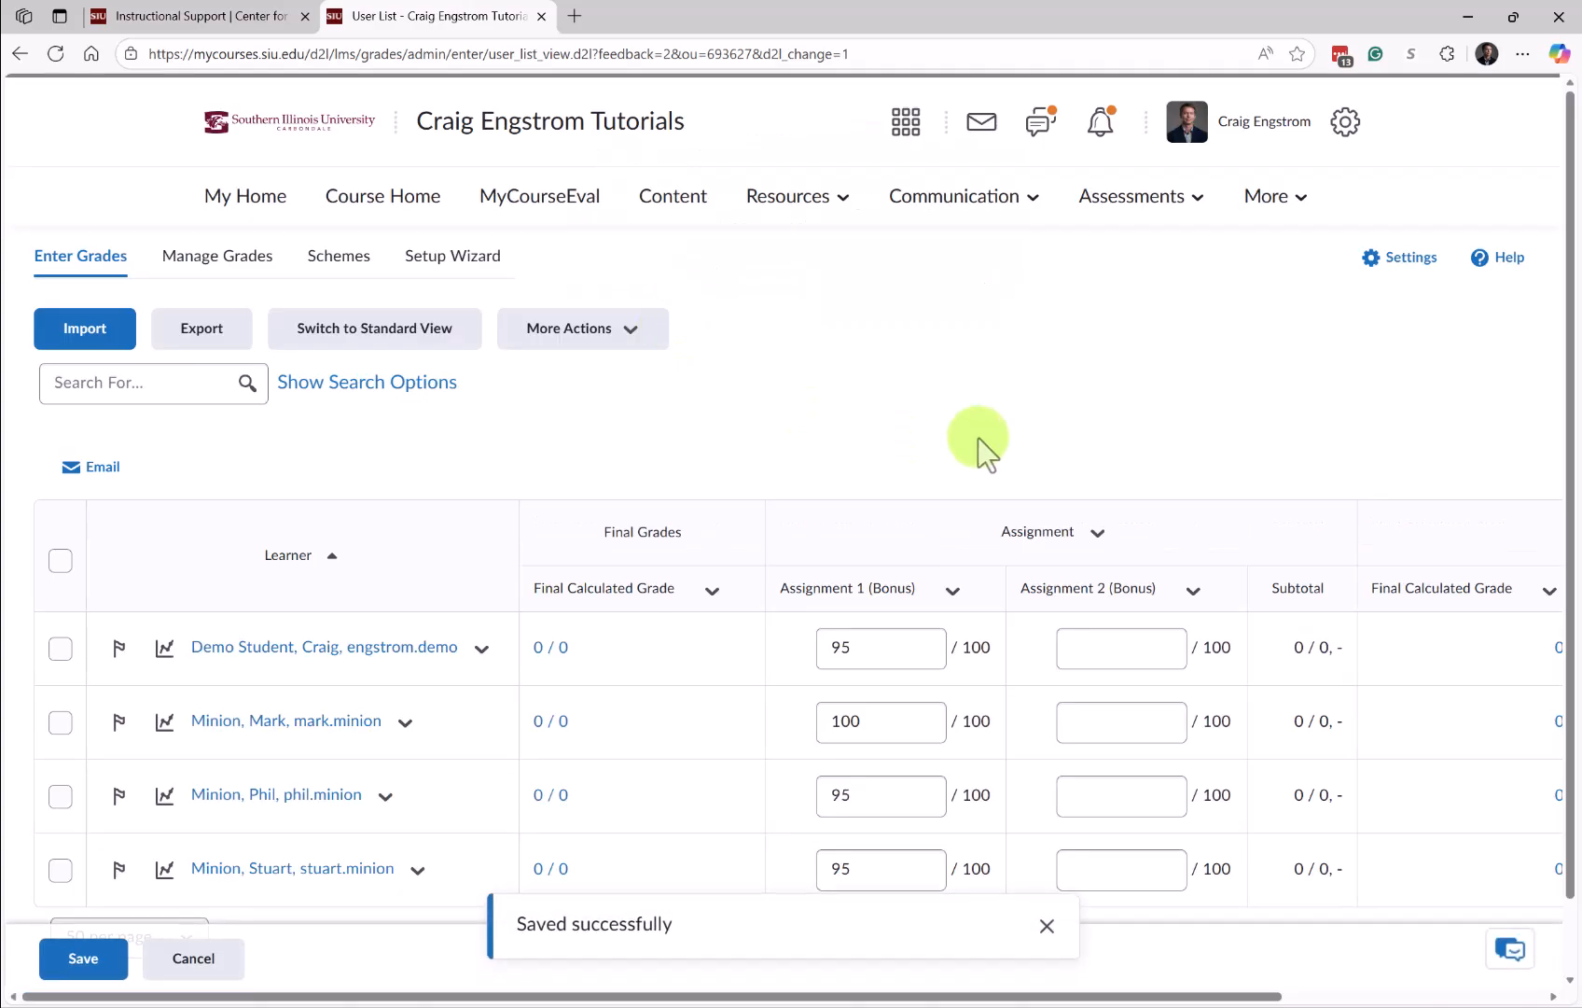